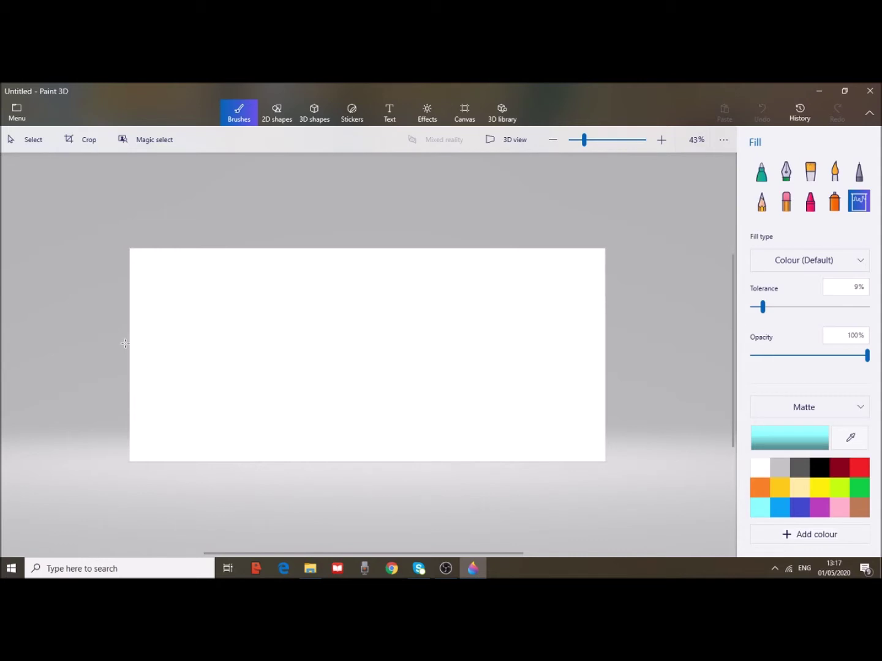
Start a new blank project and scribble a light turquoise line with the 5px Marker along the canvas's upper part.
left_click(17, 112)
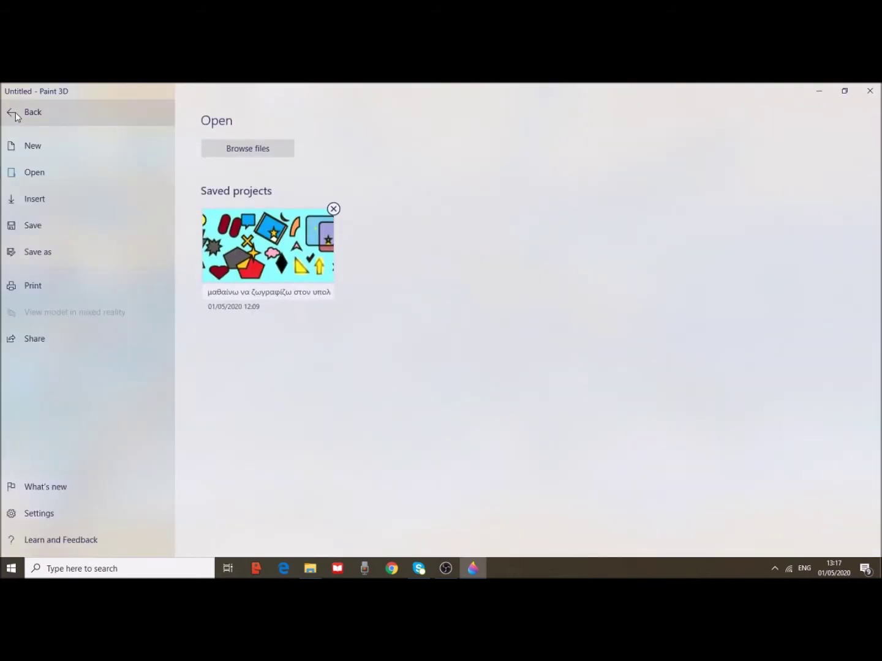
left_click(33, 150)
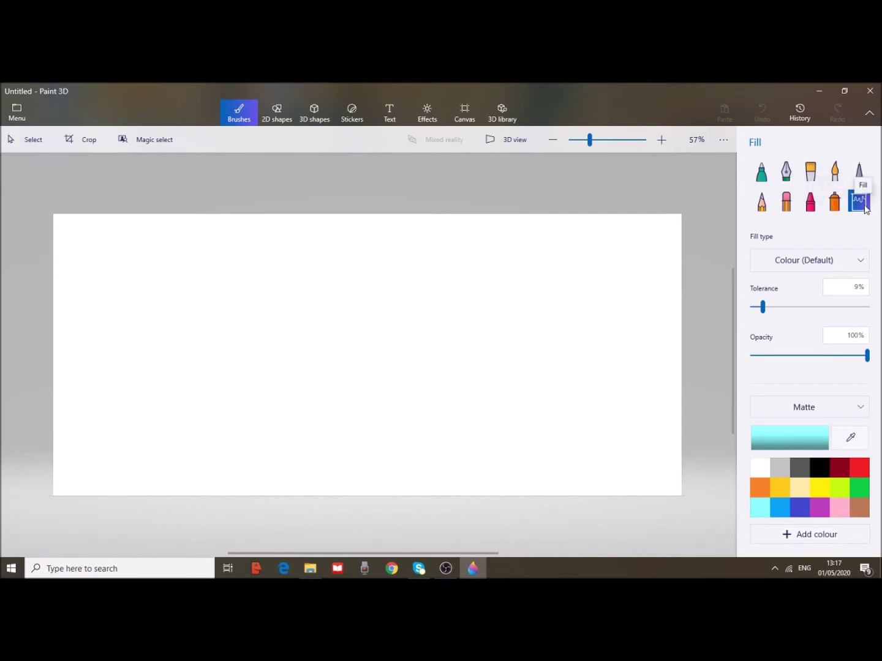
left_click(761, 171)
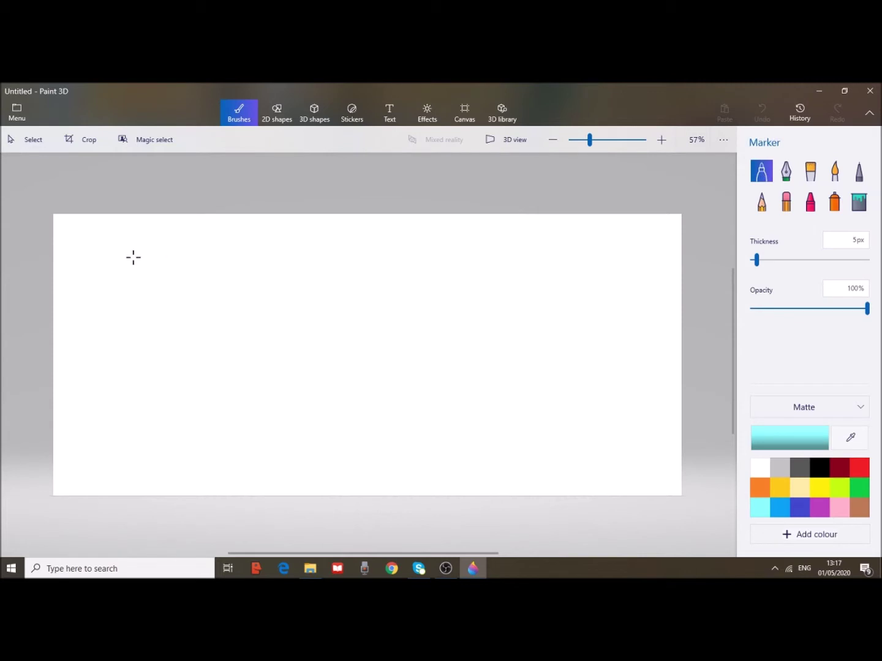
mouse_move(173, 253)
left_mouse_down()
mouse_move(181, 260)
mouse_move(189, 235)
mouse_move(180, 248)
mouse_move(227, 250)
mouse_move(268, 238)
mouse_move(221, 270)
mouse_move(272, 225)
mouse_move(323, 253)
left_mouse_up()
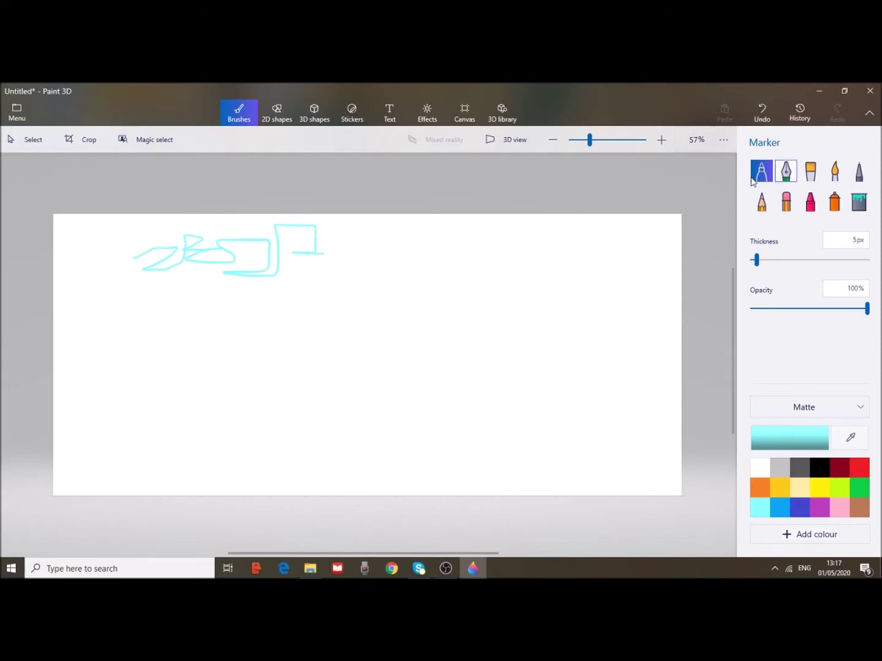
Draw light turquoise zigzags with the 15px Calligraphy pen and a thick curved stroke with the 50px Oil brush.
left_click(786, 171)
mouse_move(360, 235)
left_mouse_down()
mouse_move(287, 260)
mouse_move(378, 269)
mouse_move(485, 246)
mouse_move(404, 265)
mouse_move(511, 270)
mouse_move(570, 242)
mouse_move(642, 276)
mouse_move(655, 242)
mouse_move(576, 262)
mouse_move(580, 308)
left_mouse_up()
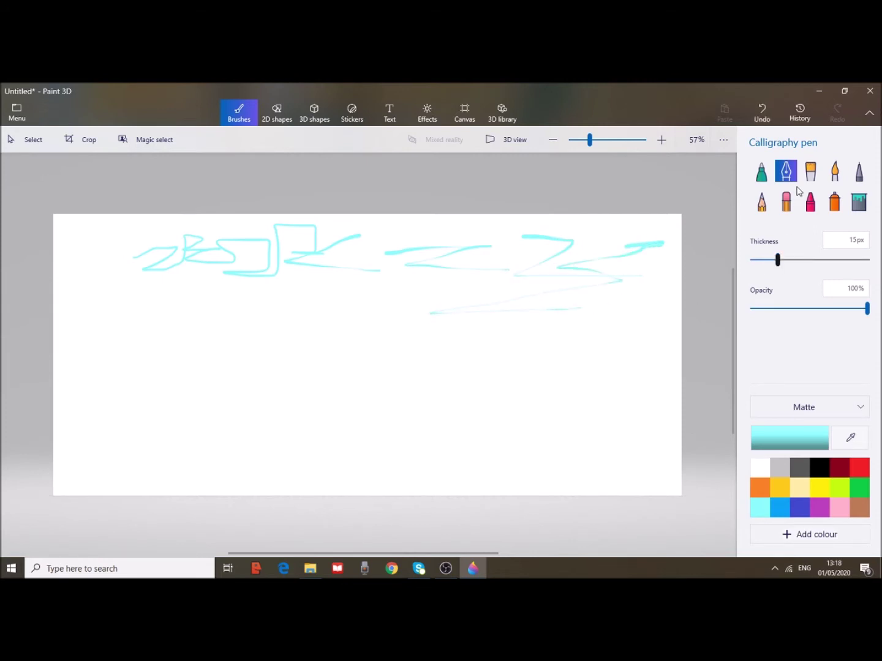
left_click(813, 174)
mouse_move(150, 305)
left_mouse_down()
mouse_move(205, 316)
mouse_move(108, 275)
mouse_move(176, 242)
left_mouse_up()
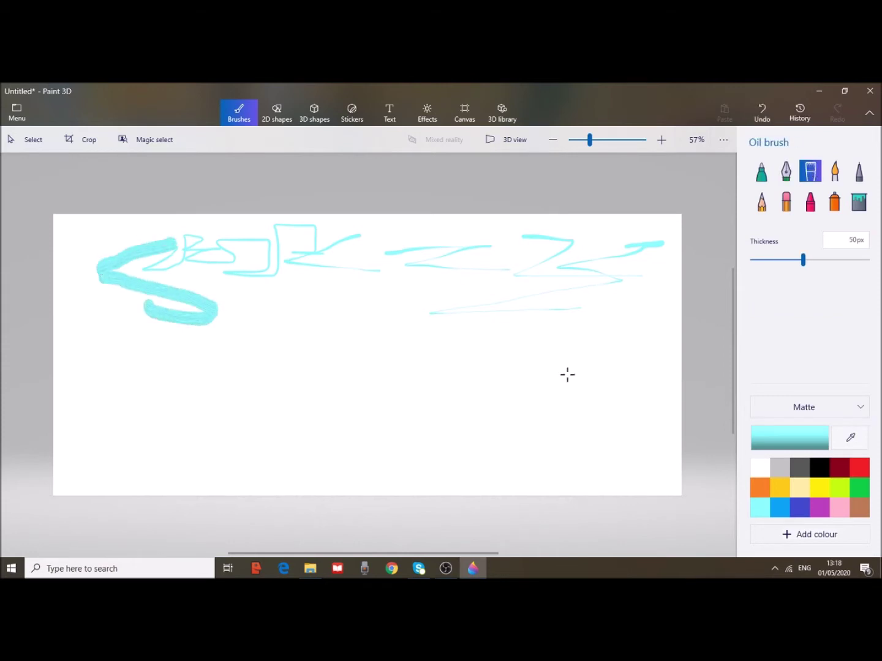
Paint dark red Oil brush strokes across the upper middle and a dark red Watercolour stroke at 75% opacity below them.
left_click(840, 468)
mouse_move(240, 355)
left_mouse_down()
mouse_move(356, 303)
mouse_move(364, 312)
mouse_move(416, 267)
mouse_move(523, 306)
left_mouse_up()
left_click(835, 171)
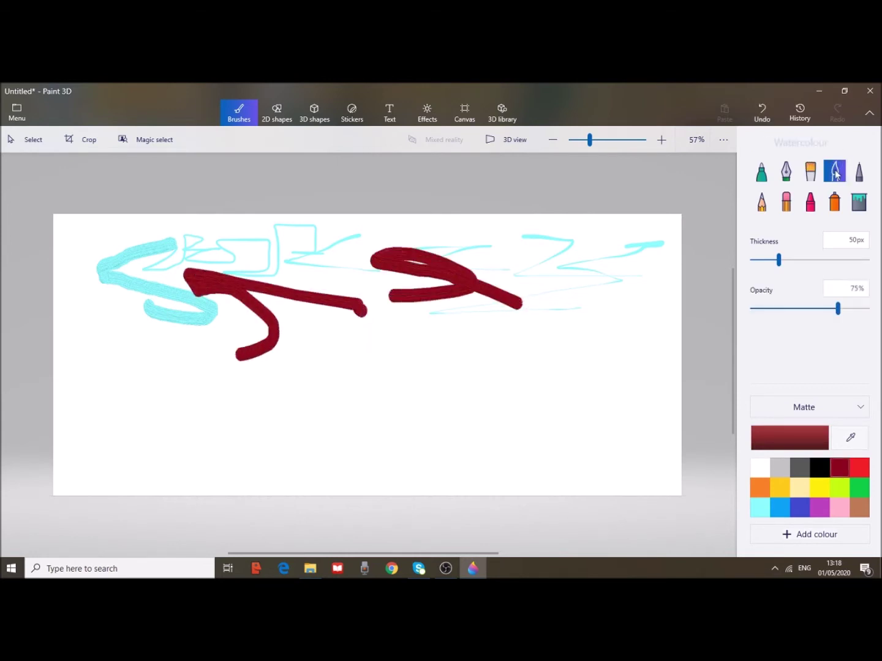
mouse_move(546, 277)
left_mouse_down()
mouse_move(616, 321)
mouse_move(361, 350)
mouse_move(361, 341)
mouse_move(484, 348)
left_mouse_up()
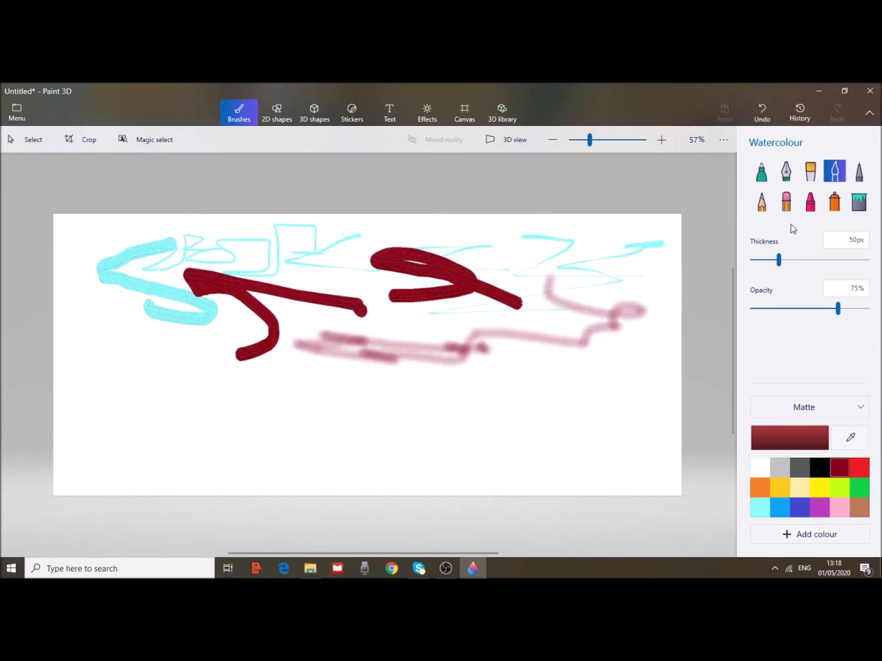
Sketch dark red scribbles with the 5px Pixel pen in the canvas's lower left area.
left_click(857, 172)
mouse_move(116, 337)
left_mouse_down()
mouse_move(150, 390)
mouse_move(128, 351)
mouse_move(151, 342)
mouse_move(191, 361)
left_mouse_up()
mouse_move(262, 363)
left_mouse_down()
mouse_move(275, 366)
mouse_move(232, 394)
left_mouse_up()
mouse_move(293, 366)
left_mouse_down()
mouse_move(298, 411)
mouse_move(333, 377)
mouse_move(319, 372)
mouse_move(325, 365)
mouse_move(278, 415)
left_mouse_up()
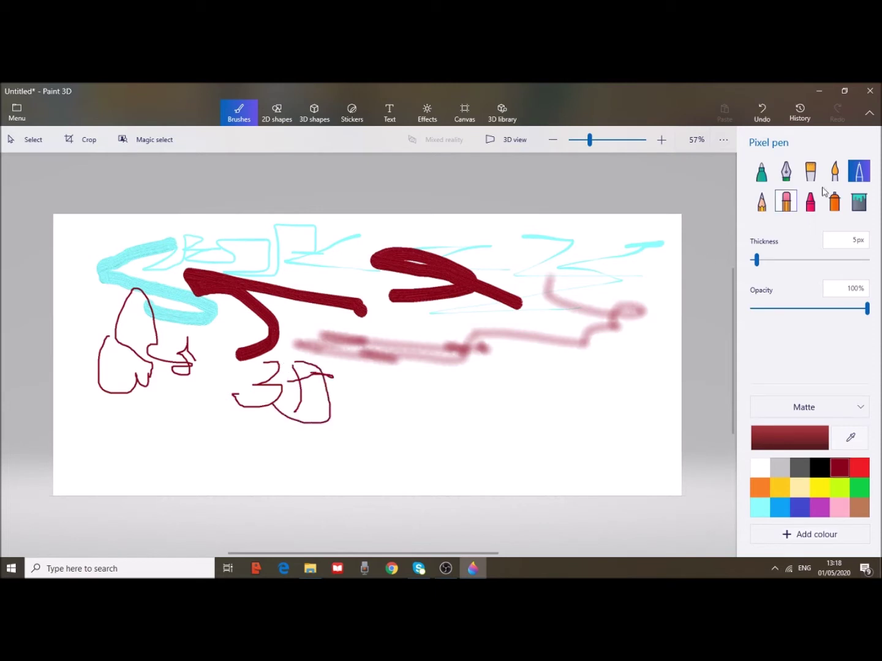
Scribble with the 6px Pencil in the canvas's lower half, first in dark red and then in black.
left_click(762, 206)
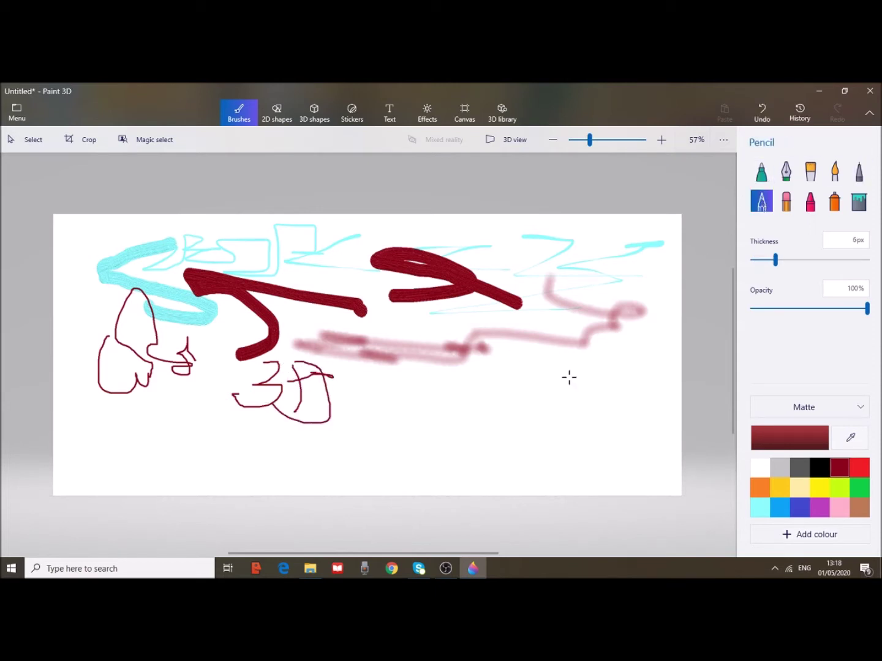
mouse_move(535, 397)
left_mouse_down()
mouse_move(603, 372)
mouse_move(605, 399)
left_mouse_up()
left_click(818, 467)
mouse_move(507, 417)
left_mouse_down()
mouse_move(448, 397)
mouse_move(354, 386)
mouse_move(395, 384)
left_mouse_up()
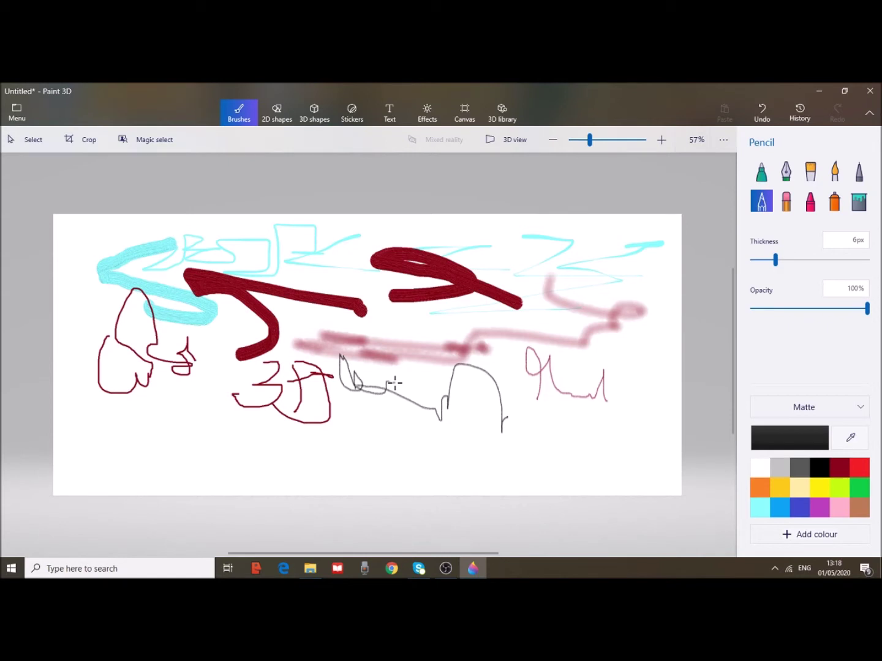
mouse_move(408, 381)
left_mouse_down()
mouse_move(443, 404)
mouse_move(450, 368)
left_mouse_up()
Erase parts of the dark red oil strokes with the 25px Eraser, and draw a black and a blue line with the 20px Crayon.
left_click(785, 202)
mouse_move(436, 261)
left_mouse_down()
mouse_move(438, 278)
mouse_move(482, 294)
mouse_move(512, 326)
mouse_move(265, 311)
mouse_move(350, 299)
mouse_move(329, 305)
mouse_move(362, 309)
left_mouse_up()
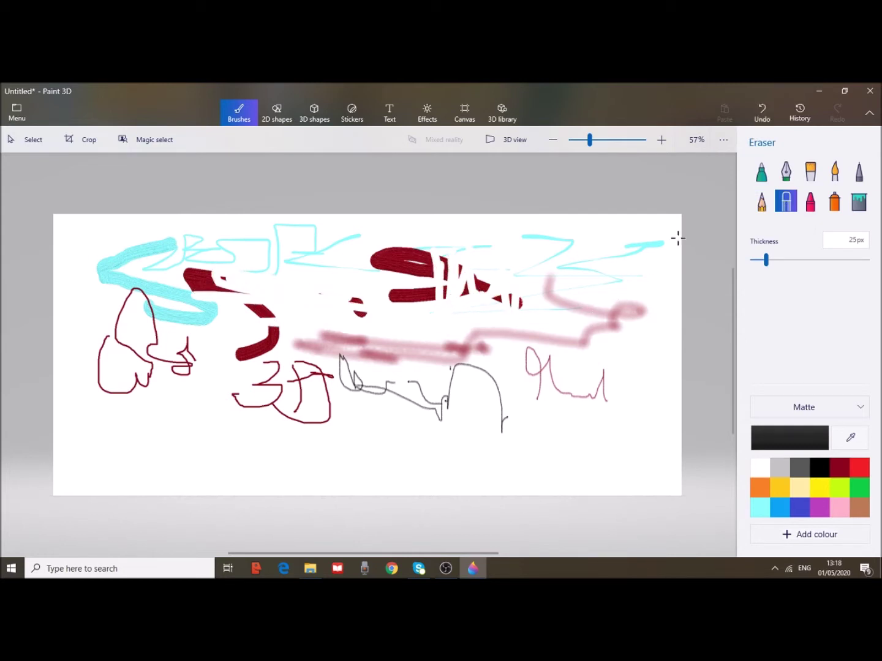
left_click(810, 202)
mouse_move(556, 229)
left_mouse_down()
mouse_move(494, 229)
mouse_move(487, 263)
mouse_move(374, 223)
mouse_move(284, 225)
left_mouse_up()
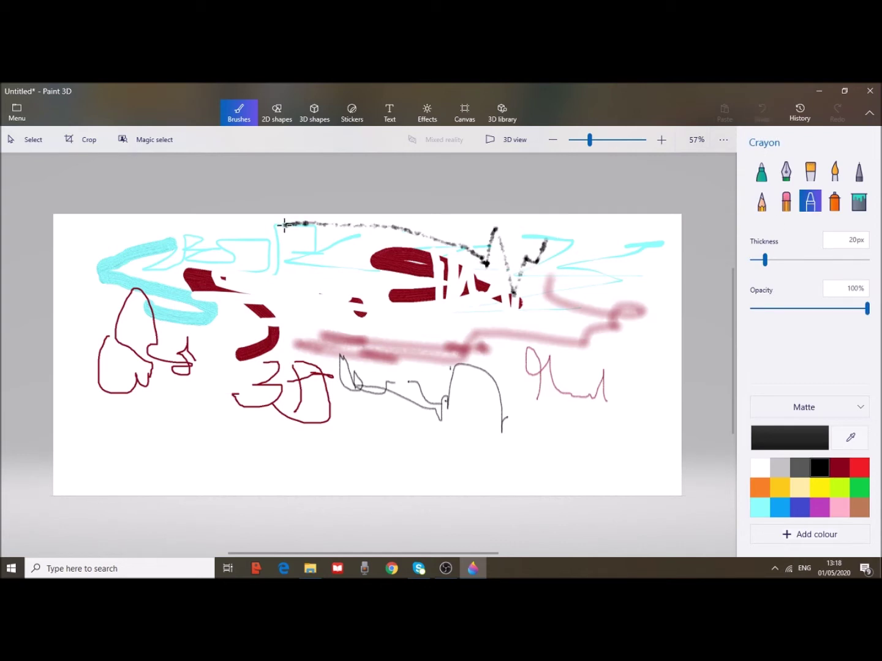
left_click(780, 508)
left_click_drag(625, 453, 153, 422)
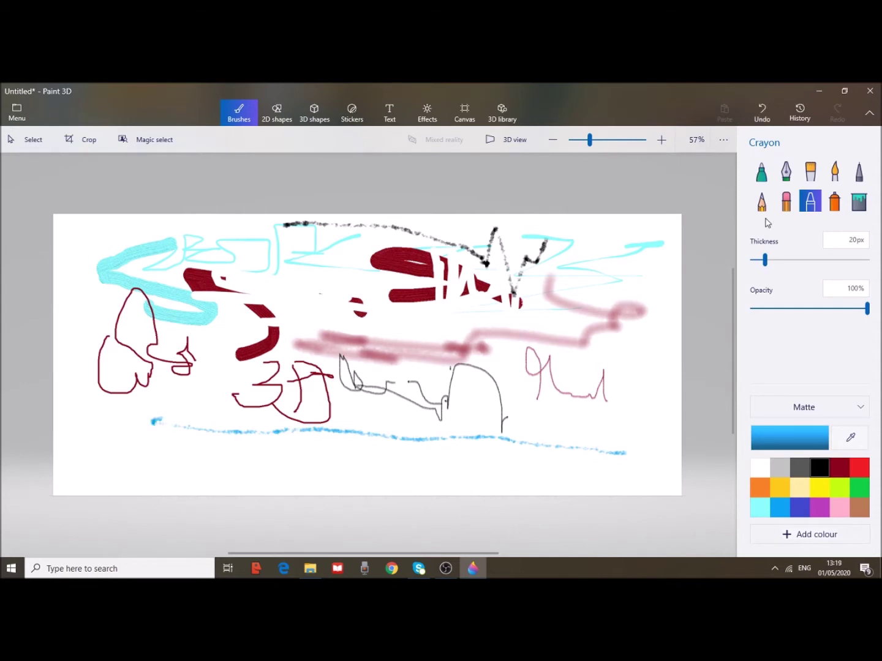
Spray a blue wavy stroke and a yellow patch on the canvas with the 75px Spray can at 25% opacity.
left_click(834, 201)
mouse_move(412, 292)
left_mouse_down()
mouse_move(327, 303)
mouse_move(299, 295)
left_mouse_up()
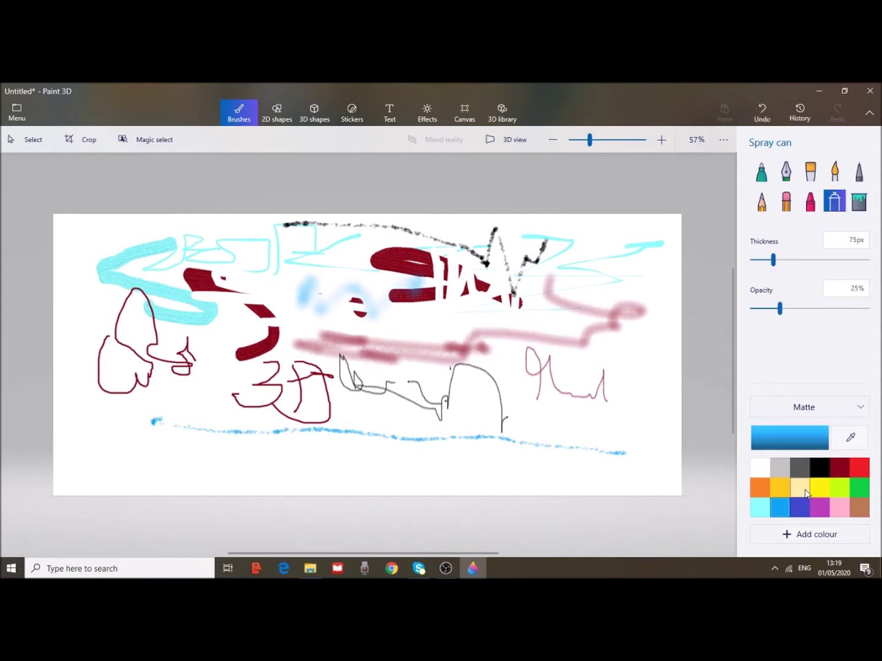
left_click(819, 488)
mouse_move(331, 443)
left_mouse_down()
mouse_move(228, 417)
mouse_move(218, 397)
mouse_move(225, 367)
mouse_move(248, 391)
mouse_move(269, 389)
left_mouse_up()
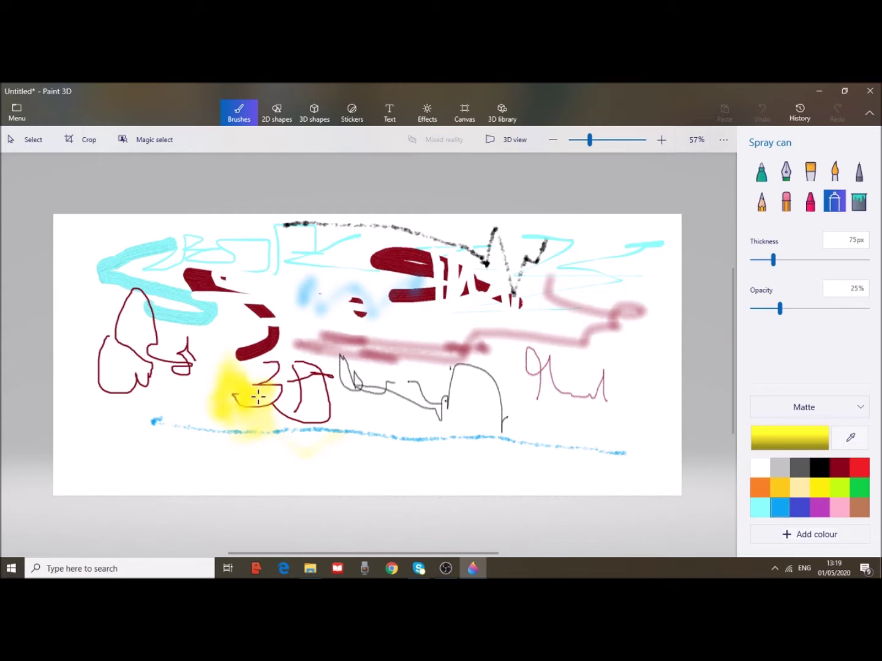
Set the Spray can opacity to 100% and spray over the drawing in yellow and dark red.
left_click_drag(781, 312, 877, 315)
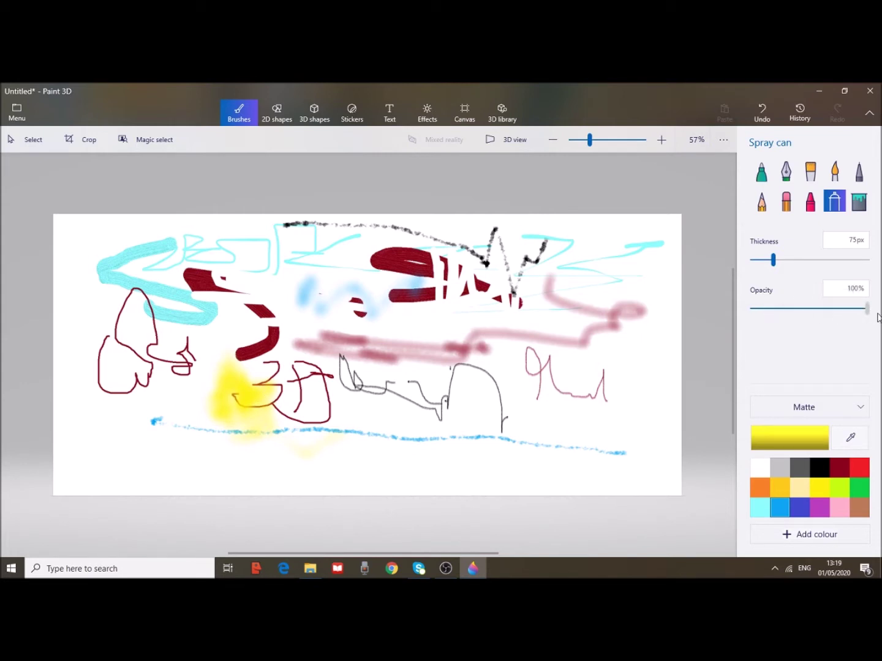
mouse_move(207, 397)
left_mouse_down()
mouse_move(217, 347)
mouse_move(312, 334)
mouse_move(232, 324)
mouse_move(225, 341)
mouse_move(225, 317)
left_mouse_up()
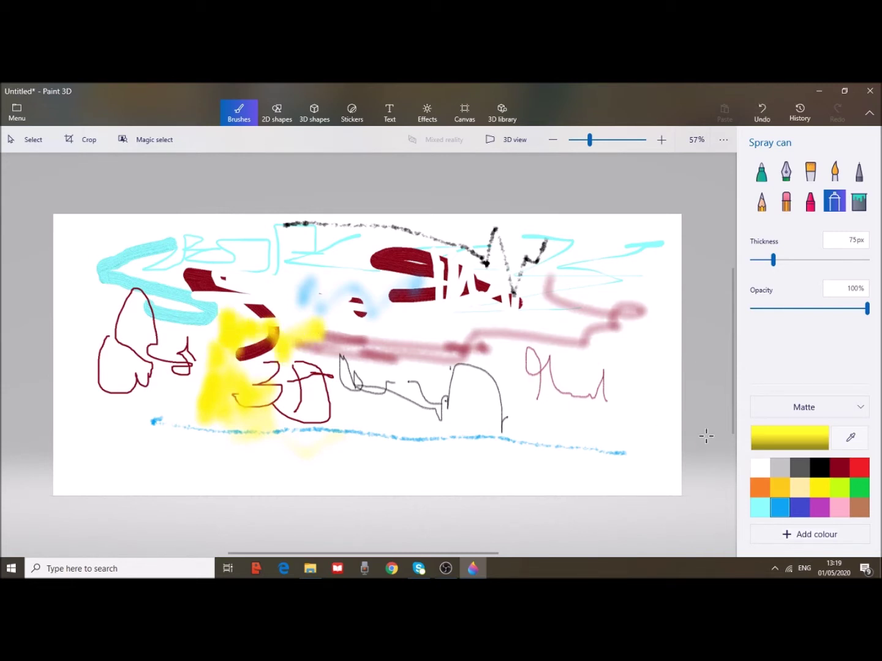
left_click(837, 470)
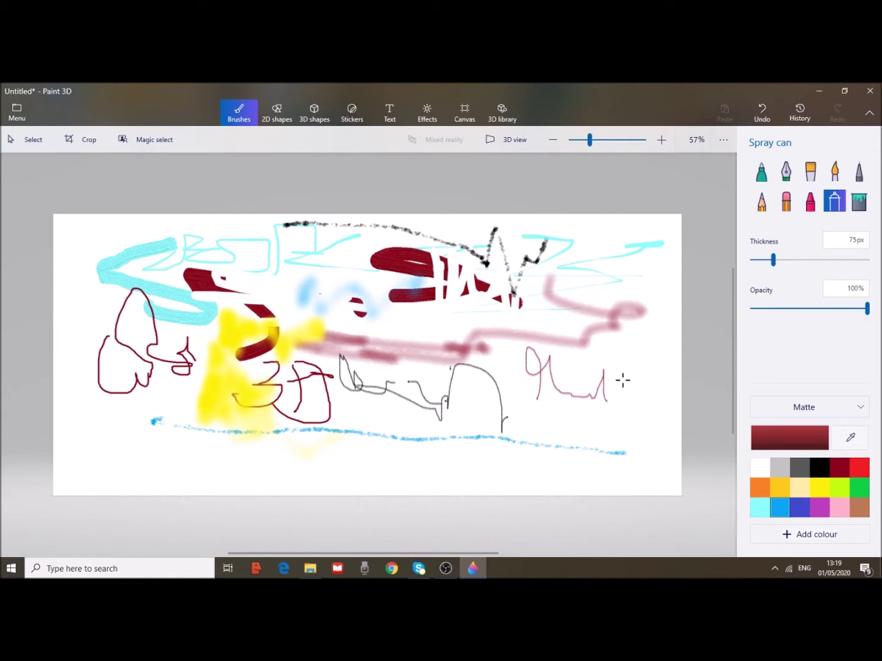
mouse_move(603, 353)
left_mouse_down()
mouse_move(606, 380)
mouse_move(608, 346)
mouse_move(620, 383)
mouse_move(609, 367)
mouse_move(615, 347)
left_mouse_up()
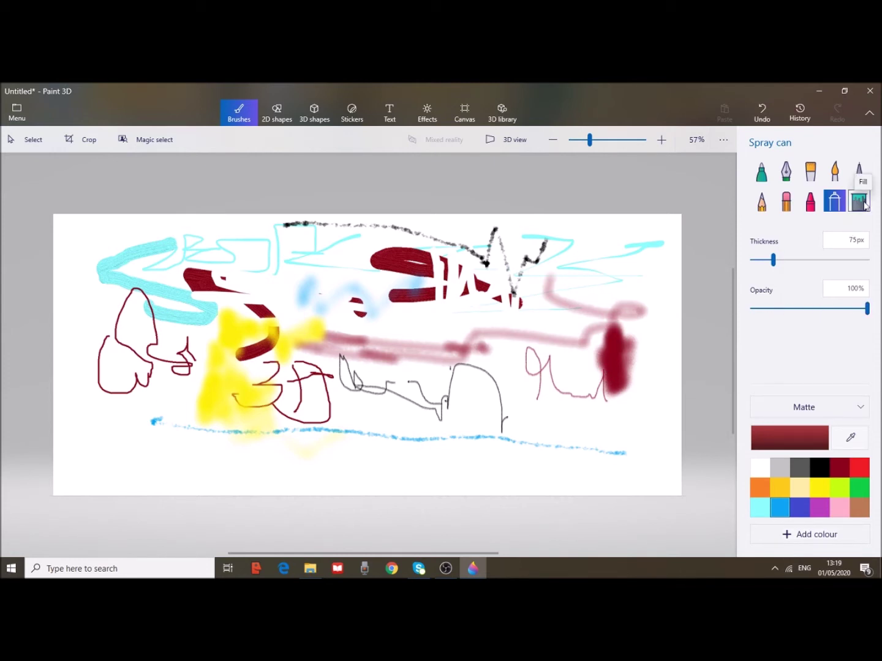
Fill the white background of the drawing with indigo using the Fill tool.
left_click(861, 201)
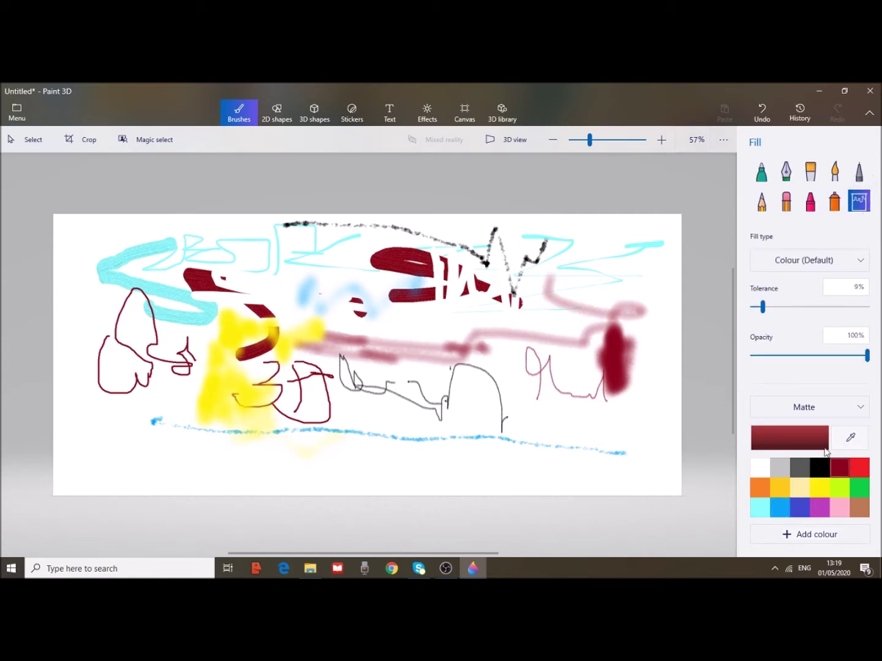
left_click(802, 508)
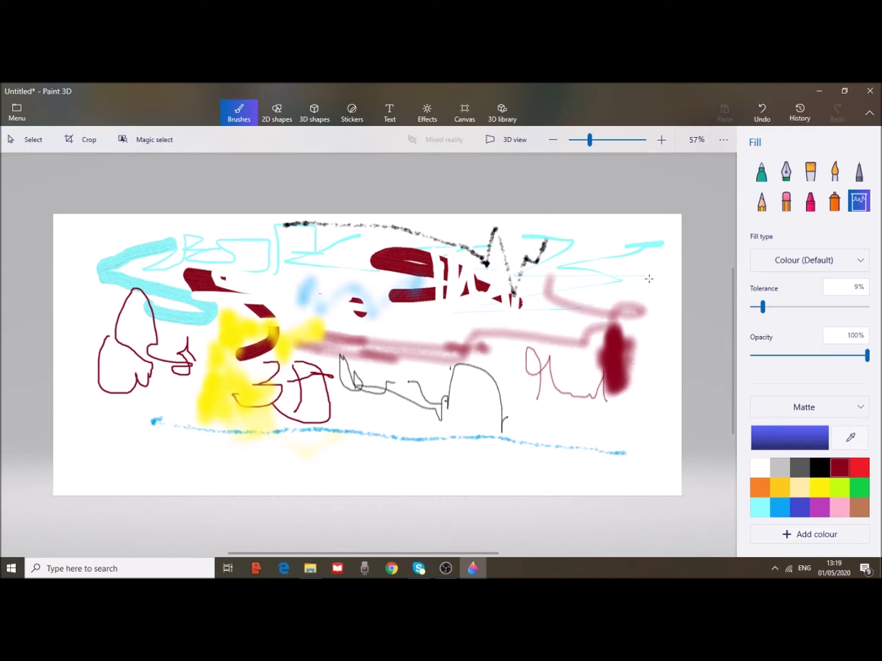
left_click(664, 265)
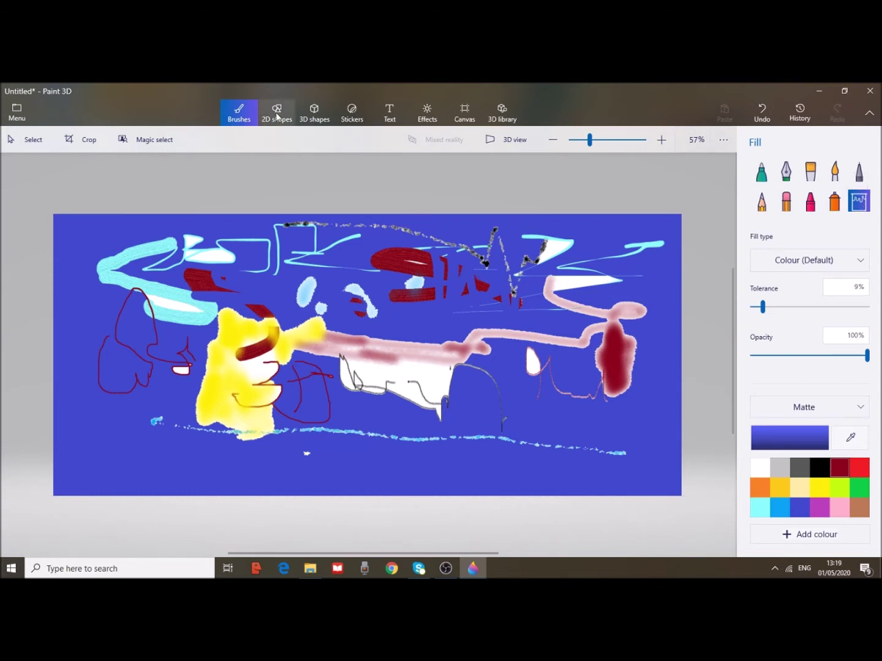
Start a new blank project, discarding the current drawing without saving it.
left_click(17, 112)
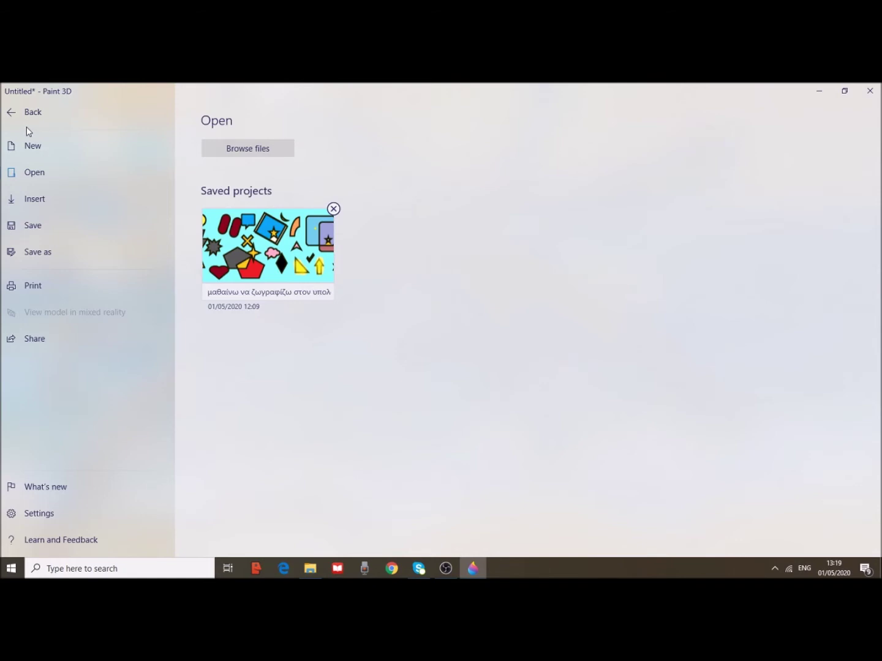
left_click(29, 149)
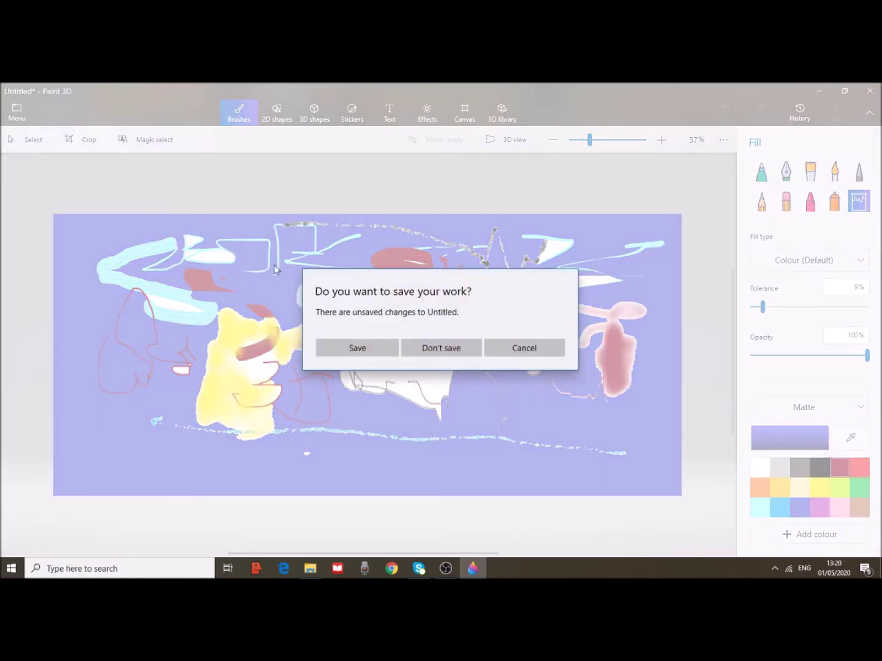
left_click(444, 349)
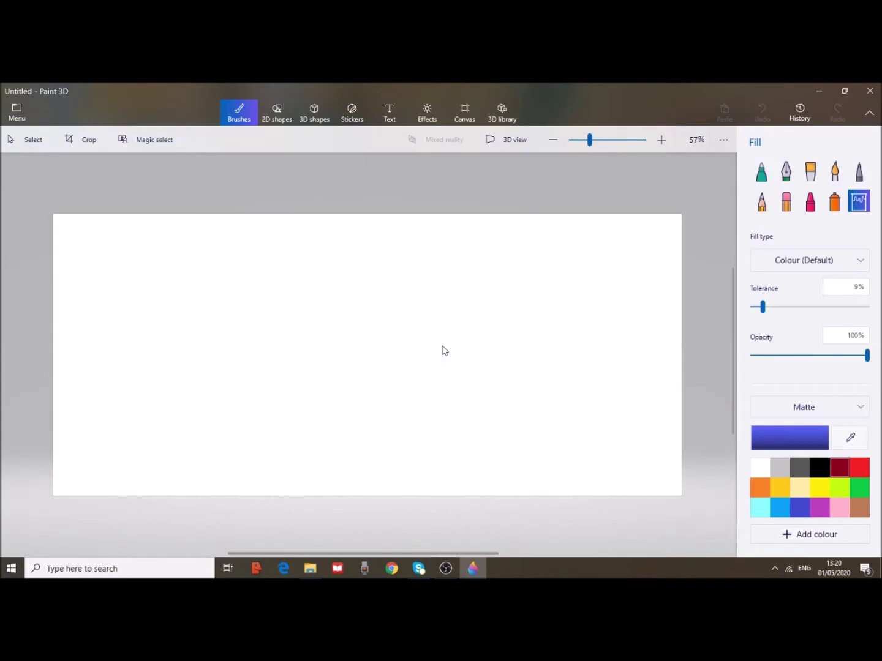
Draw a black outlined 2D circle in the canvas's upper left corner, rotate it and stamp an overlapping copy.
left_click(280, 119)
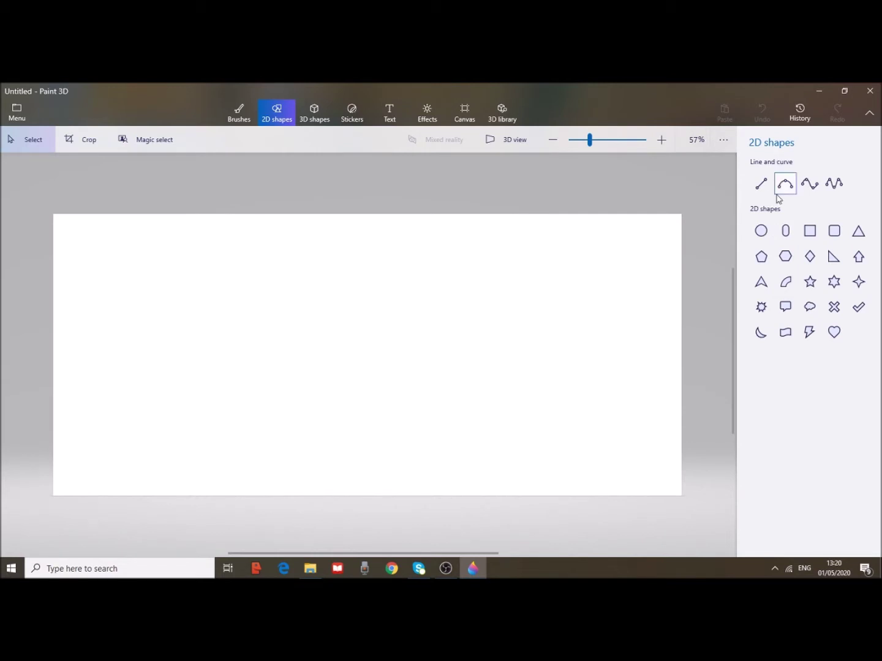
left_click(764, 234)
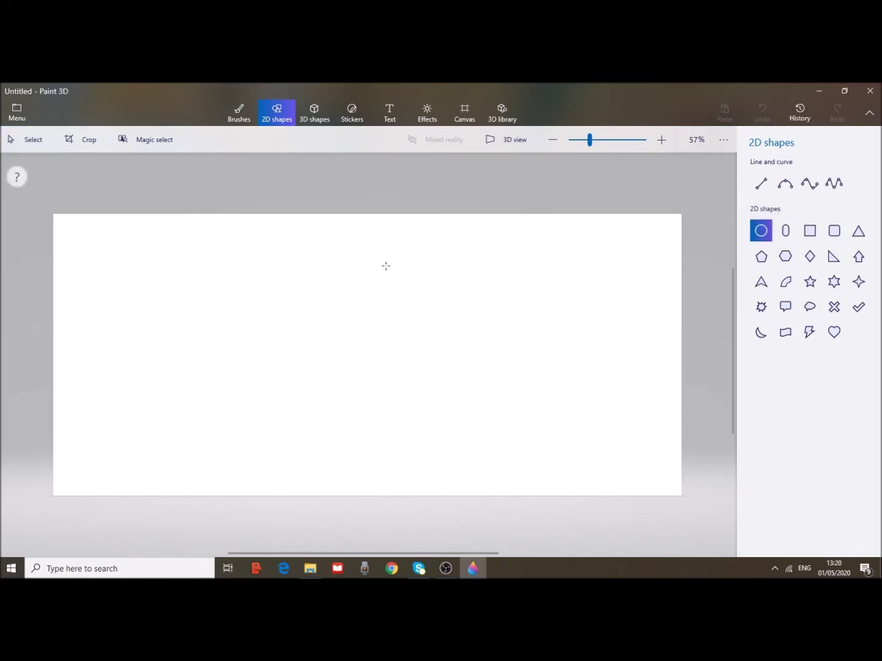
left_click_drag(78, 228, 158, 308)
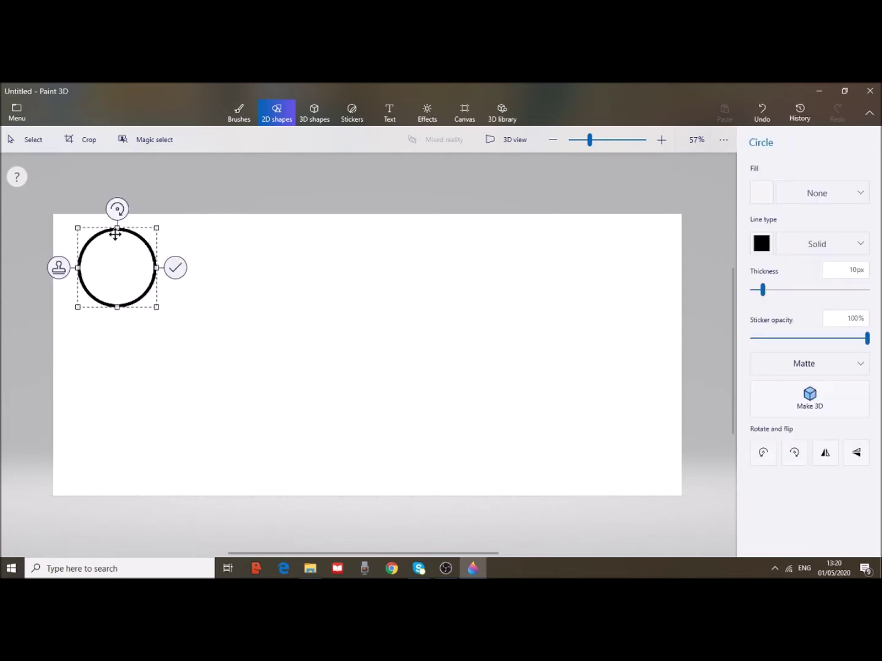
left_click_drag(117, 207, 173, 257)
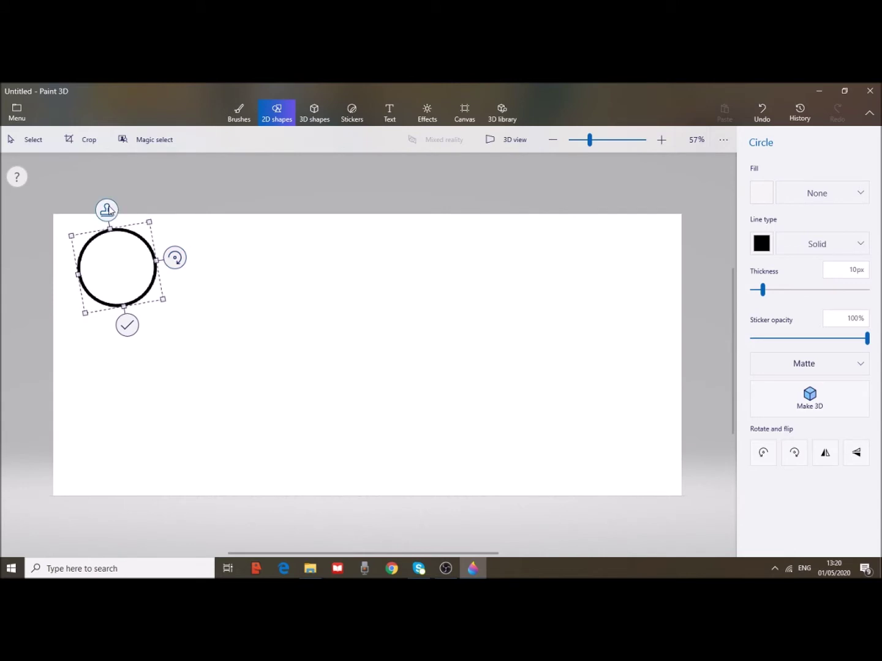
left_click(109, 211)
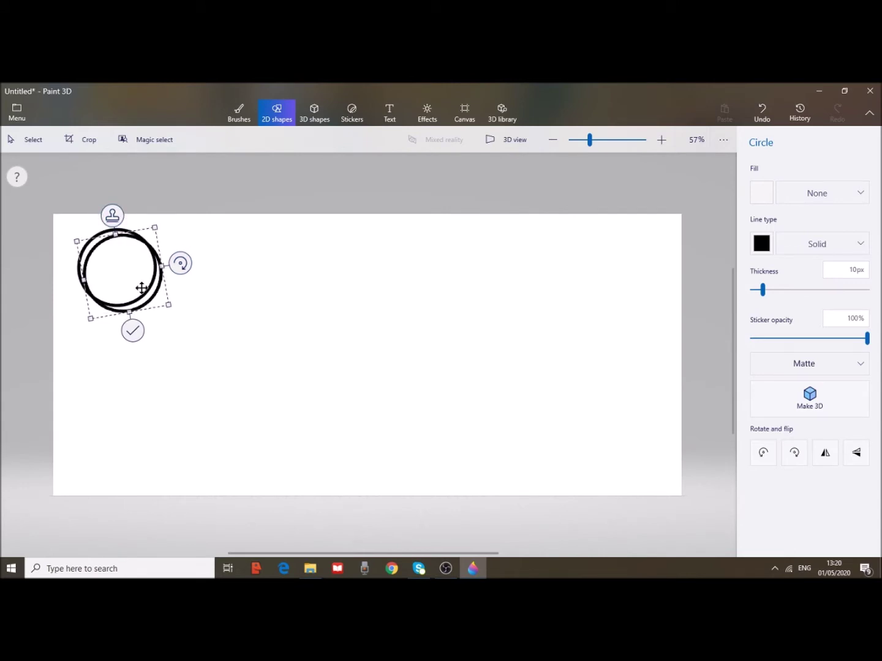
left_click(132, 332)
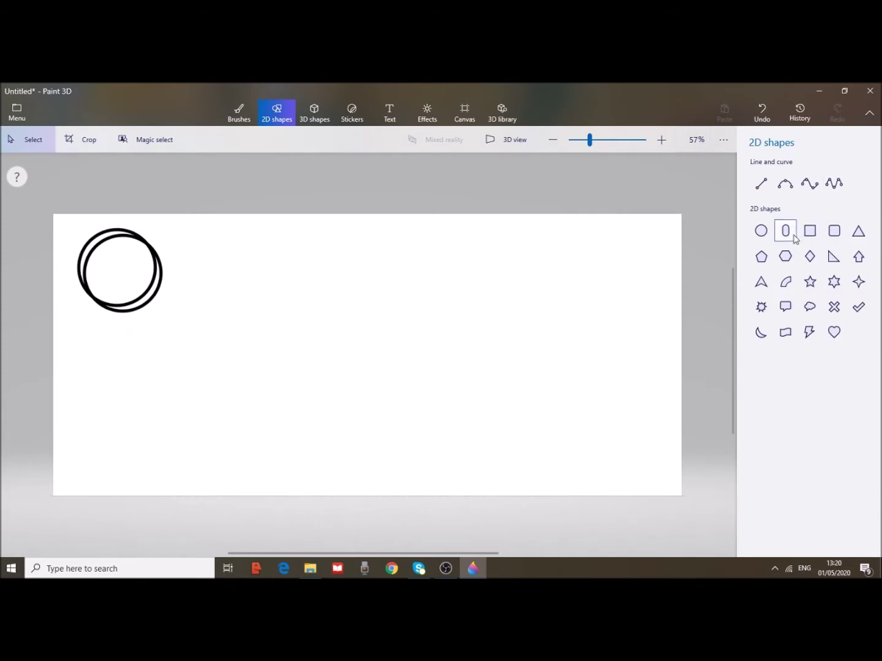
Draw a black outlined capsule beside the circles, rotate it to lie slanted and stamp an overlapping copy.
left_click(791, 234)
left_click_drag(188, 235, 275, 335)
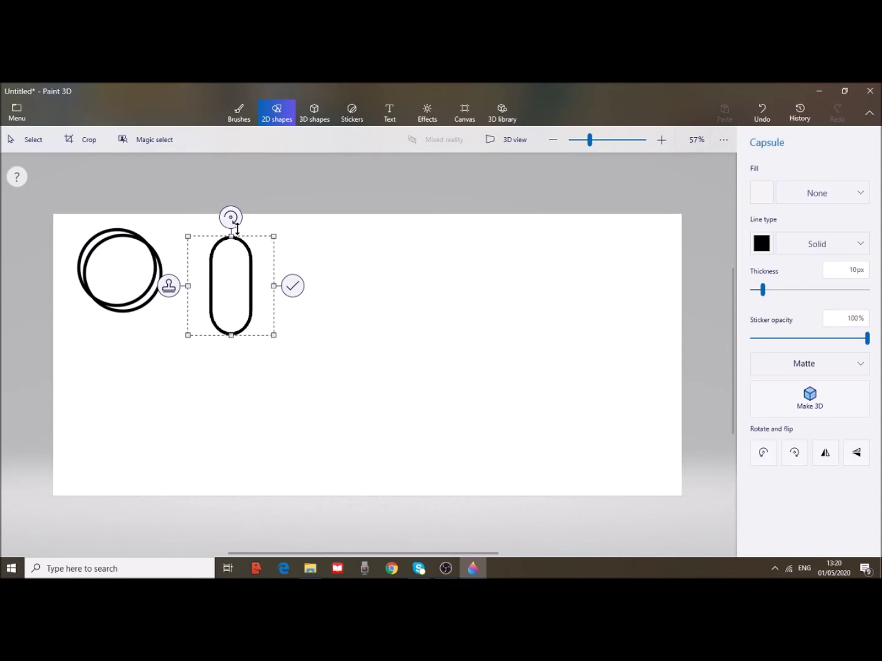
left_click_drag(231, 218, 278, 312)
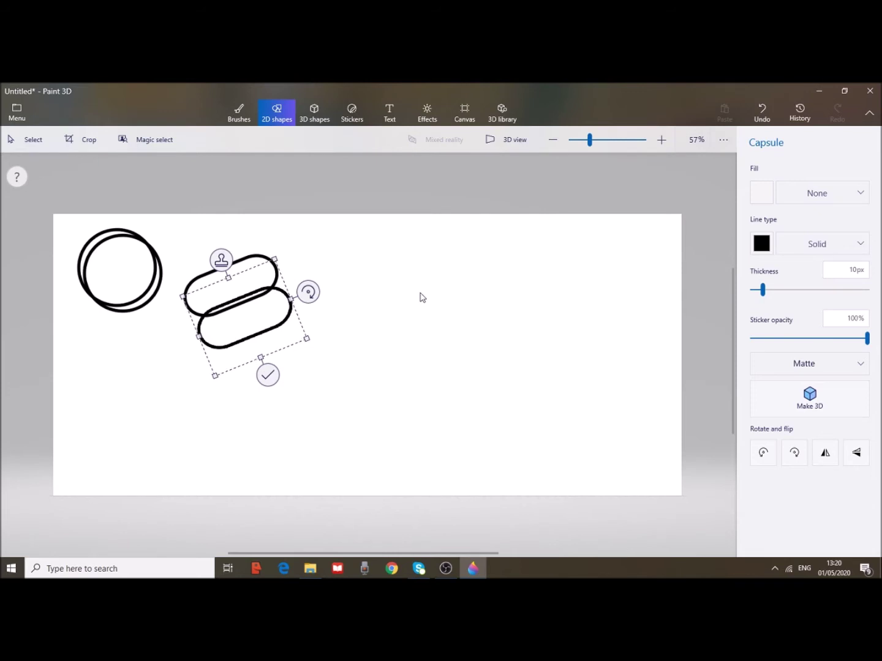
left_click(335, 302)
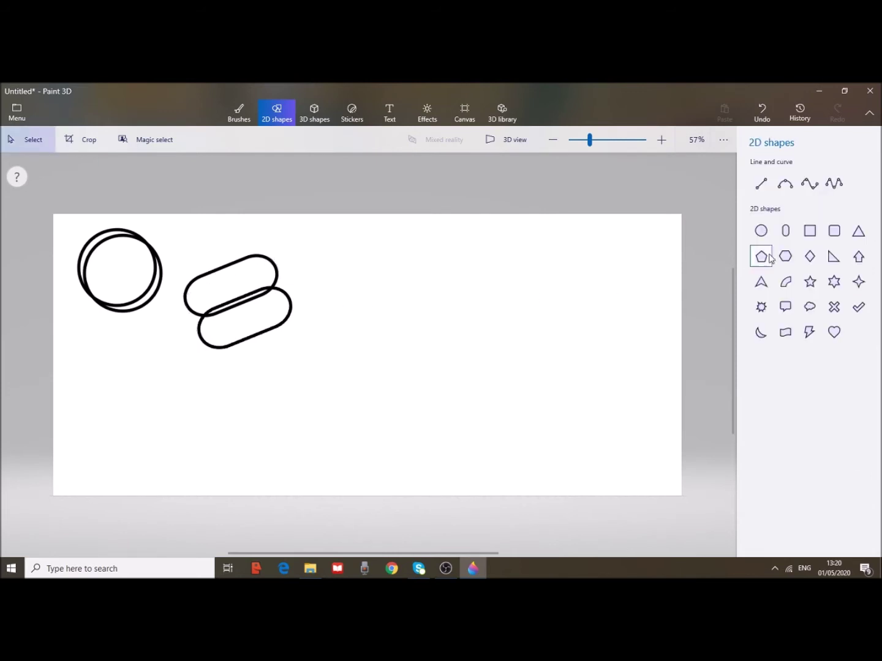
Draw a black outlined square beside the capsules, rotate it slightly clockwise and stamp an overlapping copy.
left_click(812, 235)
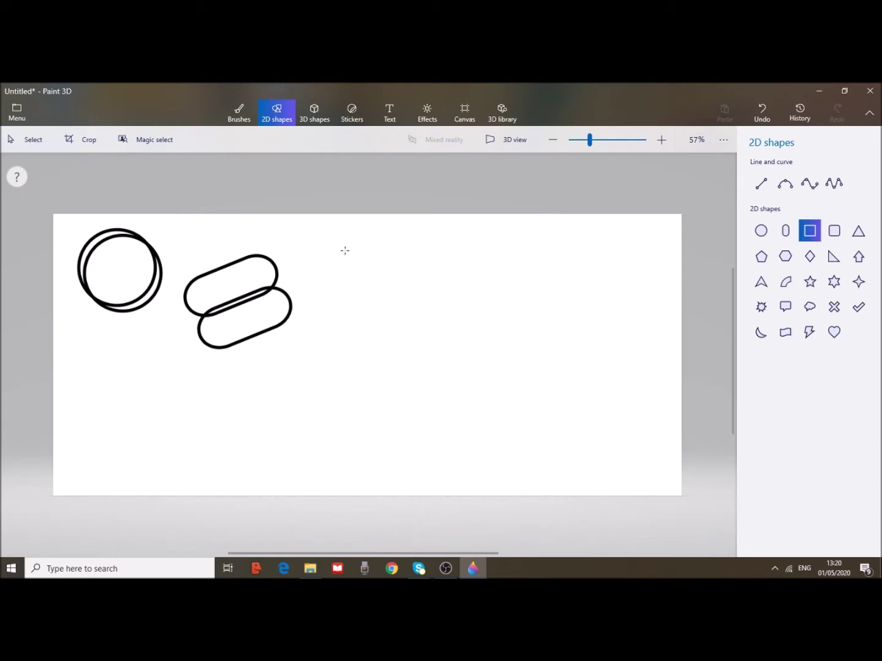
left_click_drag(316, 233, 415, 321)
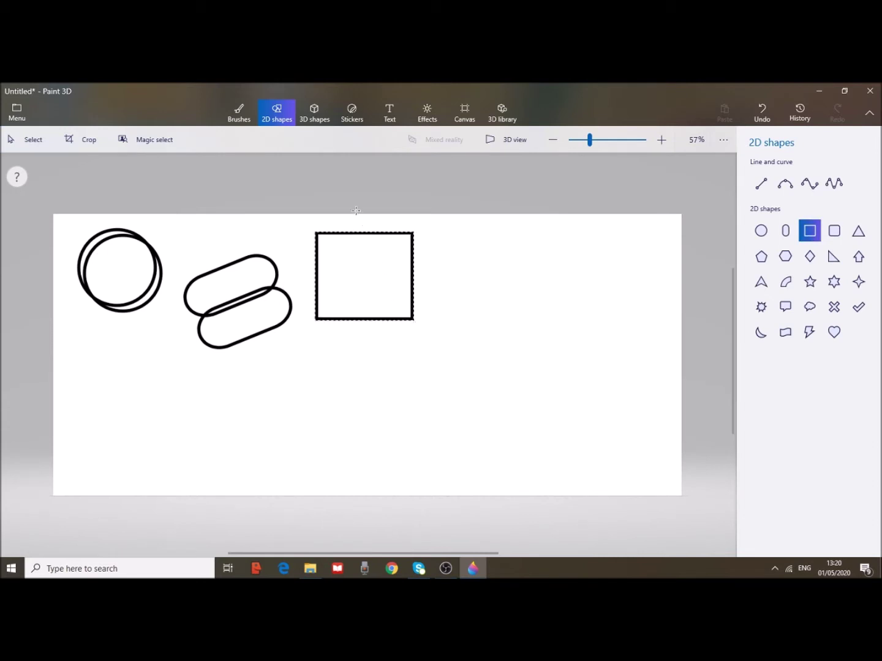
mouse_move(361, 214)
left_mouse_down()
mouse_move(393, 324)
mouse_move(344, 238)
mouse_move(356, 297)
left_mouse_up()
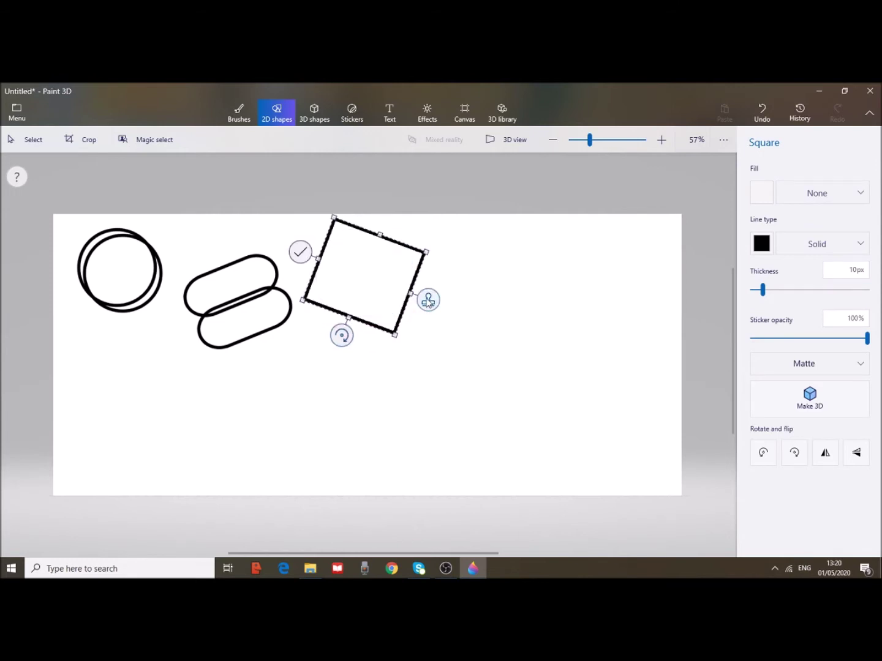
left_click(428, 301)
left_click(492, 329)
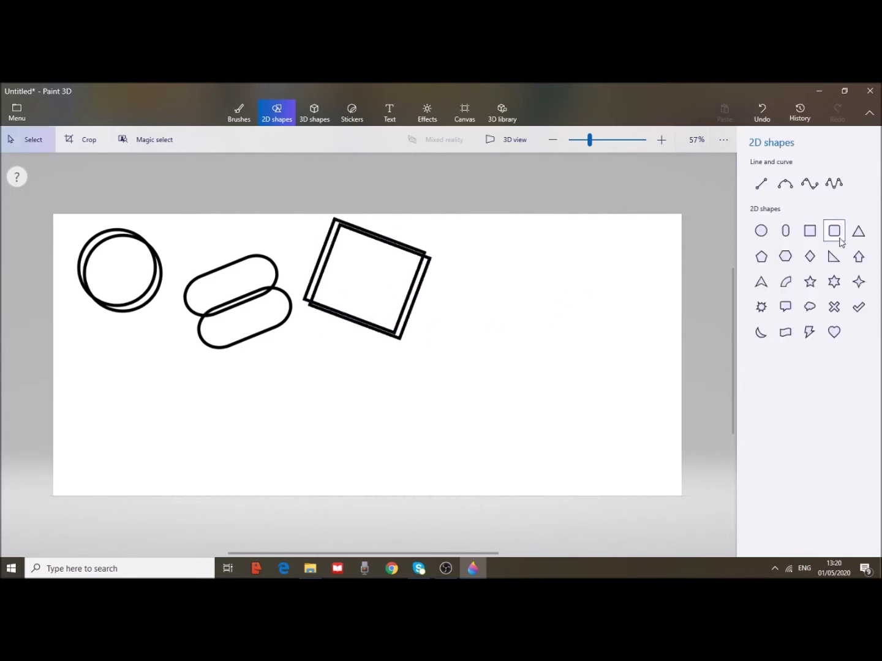
Draw a black outlined triangle beside the squares, rotate it clockwise and stamp an overlapping copy.
left_click(858, 231)
left_click_drag(446, 234, 492, 312)
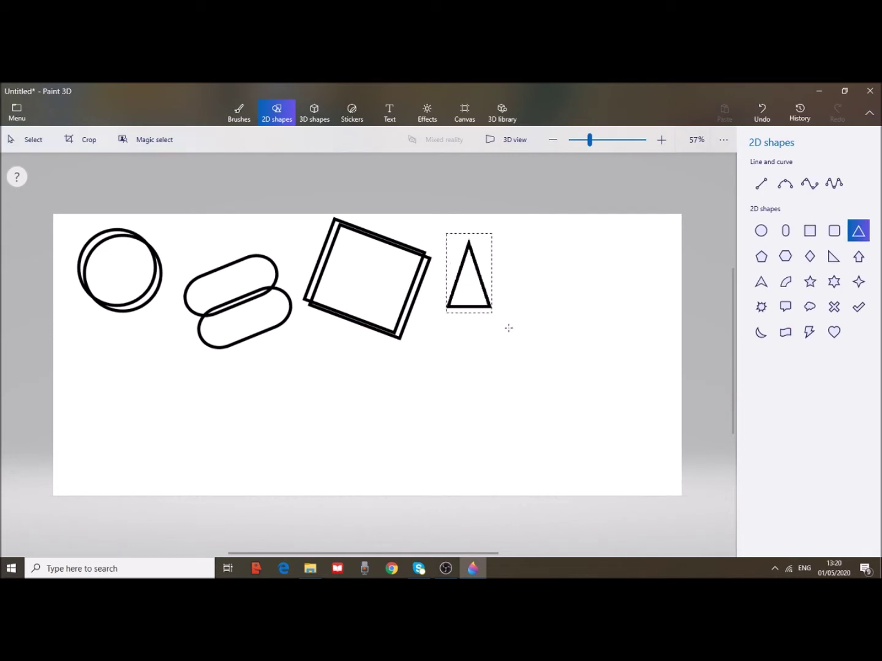
mouse_move(482, 211)
left_mouse_down()
mouse_move(535, 278)
mouse_move(408, 181)
mouse_move(417, 257)
mouse_move(374, 400)
mouse_move(470, 309)
mouse_move(501, 220)
mouse_move(511, 222)
left_mouse_up()
left_click(431, 267)
left_click(549, 344)
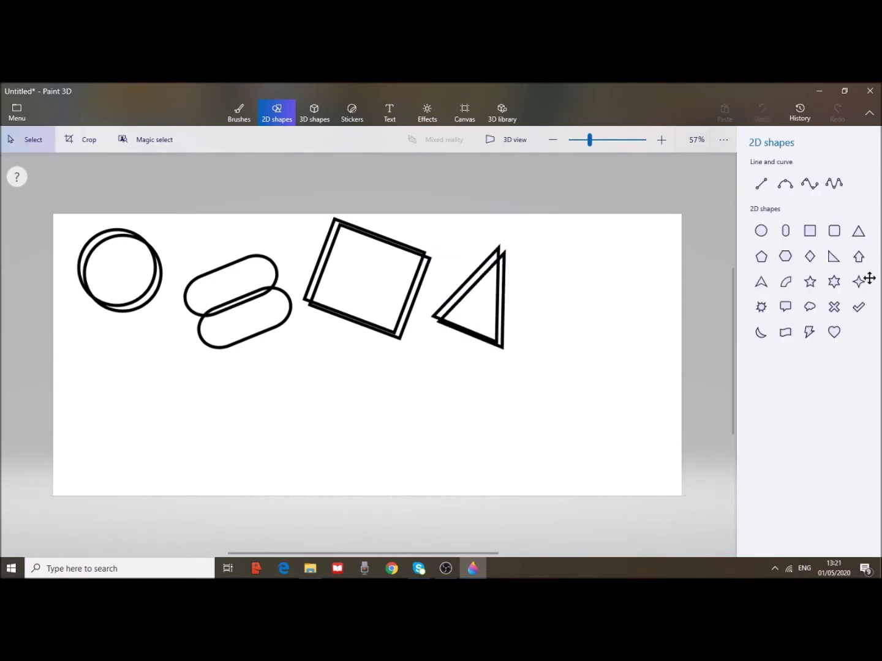
Draw a black outlined pentagon beside the triangles and stamp a slightly offset copy of it.
left_click(761, 256)
left_click_drag(526, 230, 597, 310)
left_click(509, 277)
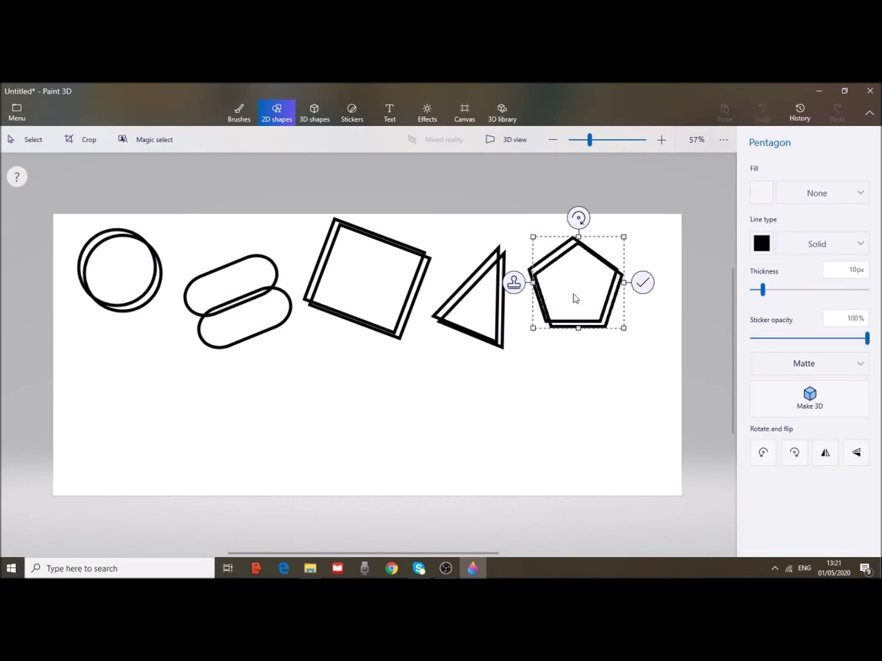
left_click(691, 287)
Draw a hexagon below the circles, stamp it, and widen the second hexagon leftward with its top edge aligned to the first.
left_click(785, 257)
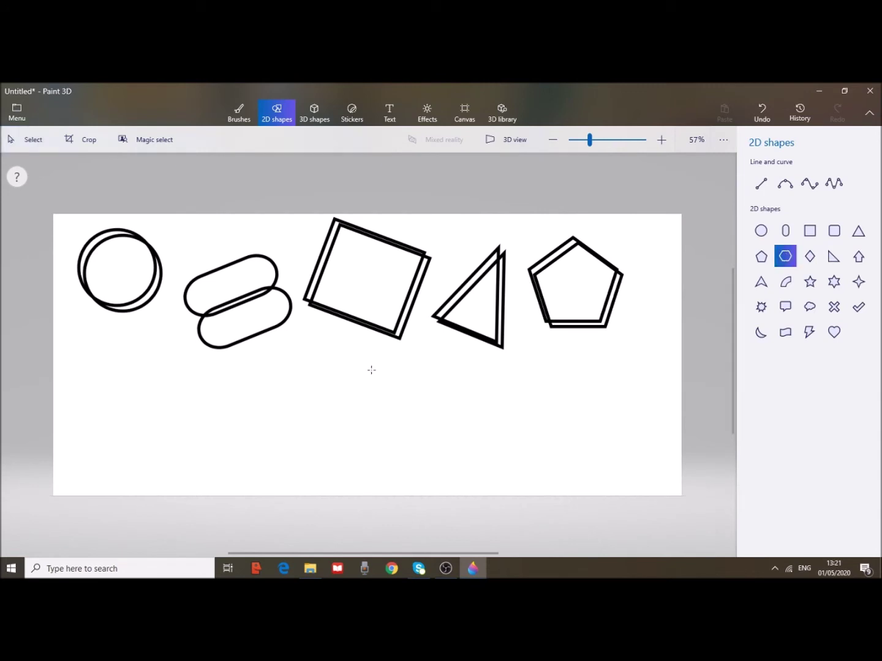
left_click_drag(132, 392, 158, 444)
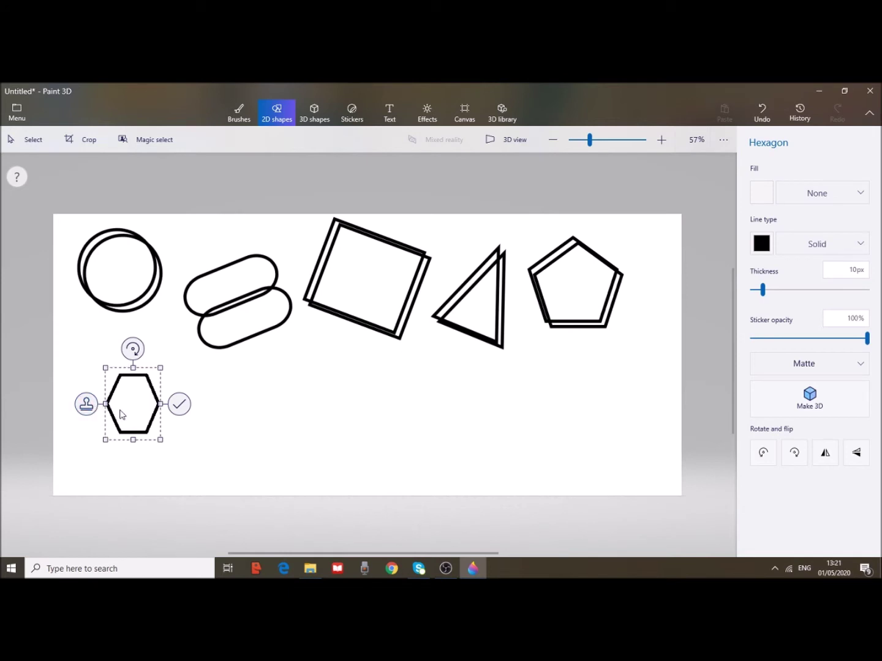
left_click(87, 404)
left_click_drag(134, 413, 79, 386)
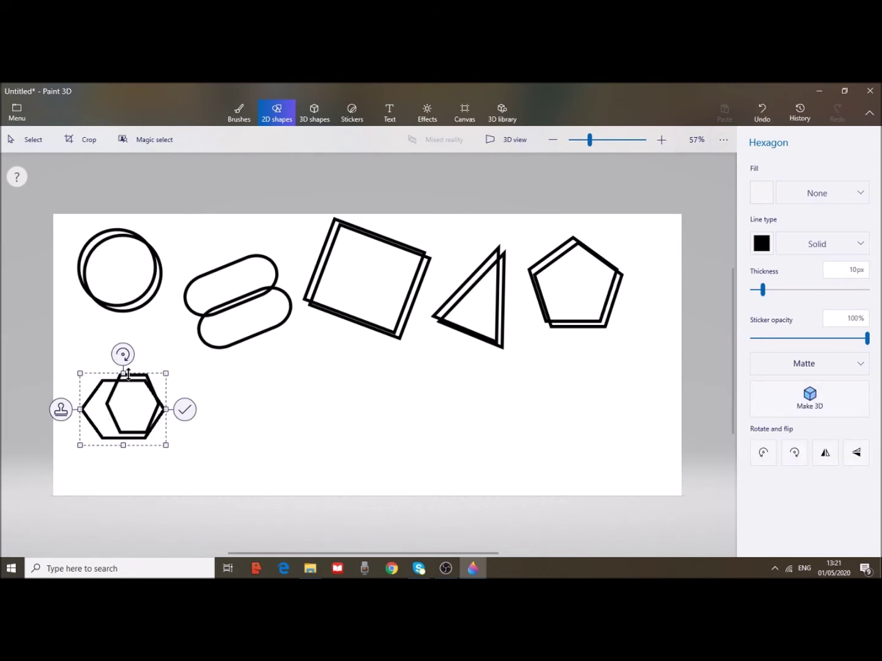
left_click_drag(136, 378, 136, 372)
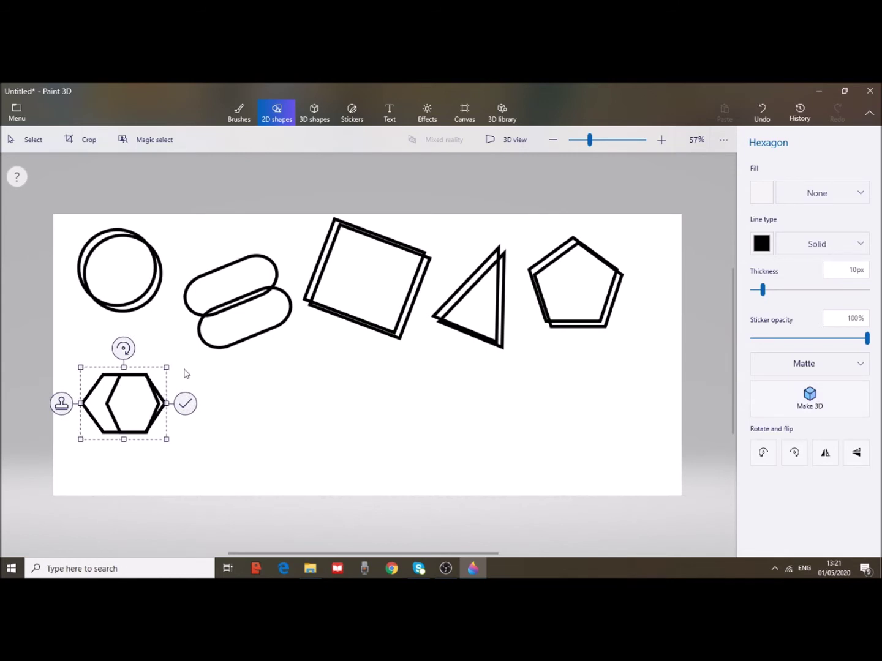
left_click(240, 402)
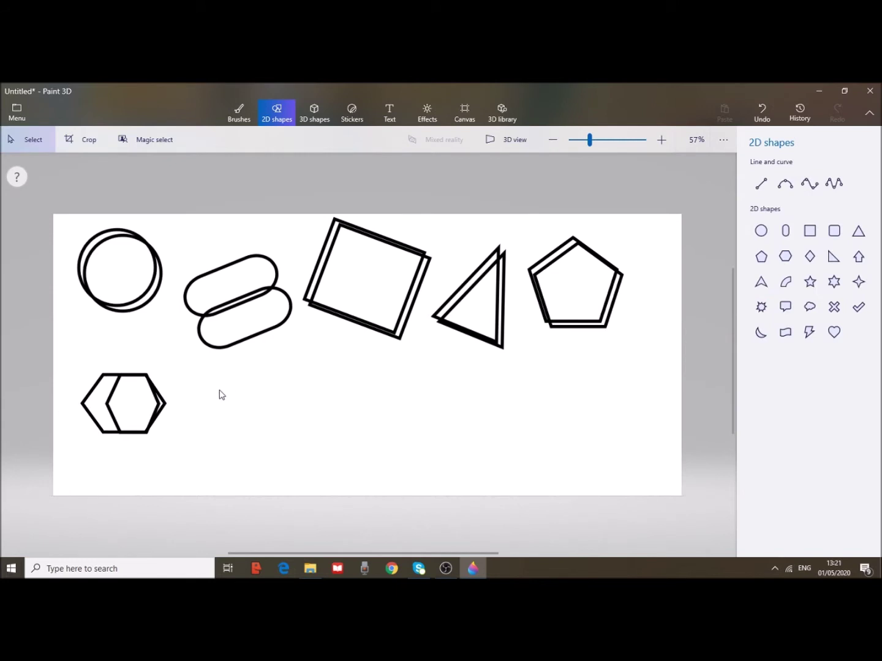
Draw a small outlined diamond beside the hexagons and an outlined right triangle next to it.
left_click(809, 258)
left_click_drag(179, 374, 233, 426)
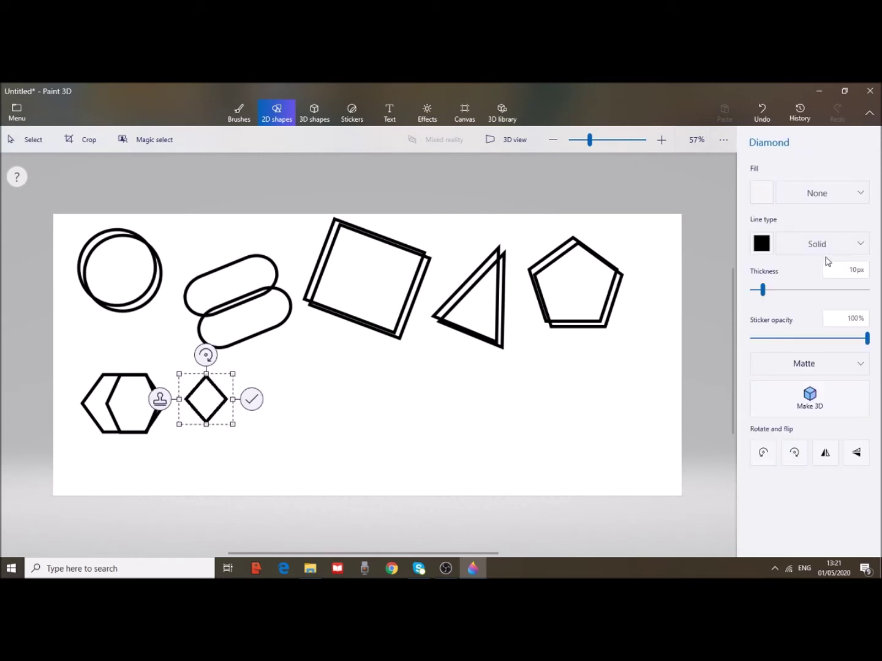
left_click(349, 454)
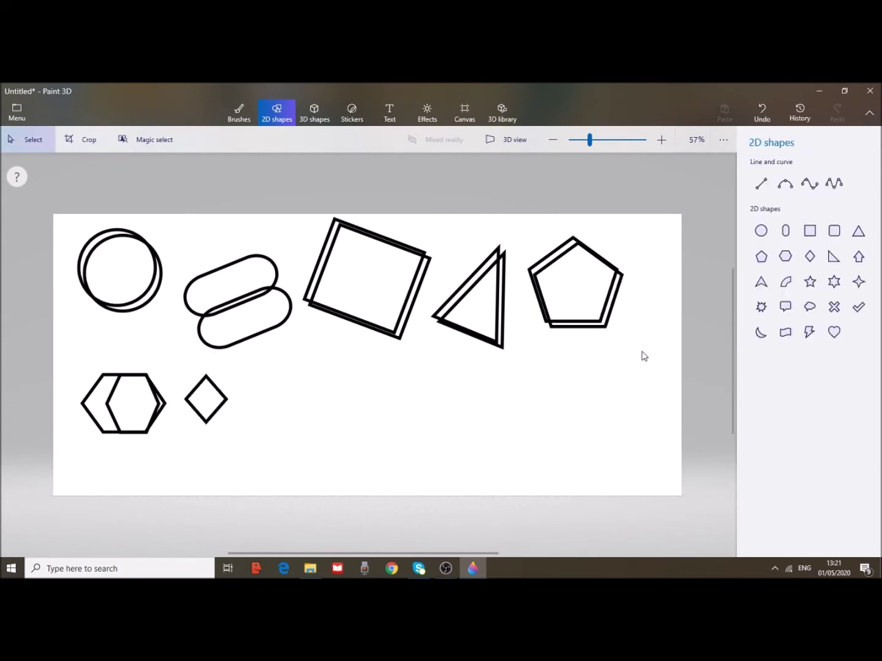
left_click(833, 257)
left_click_drag(251, 378, 306, 460)
left_click(514, 378)
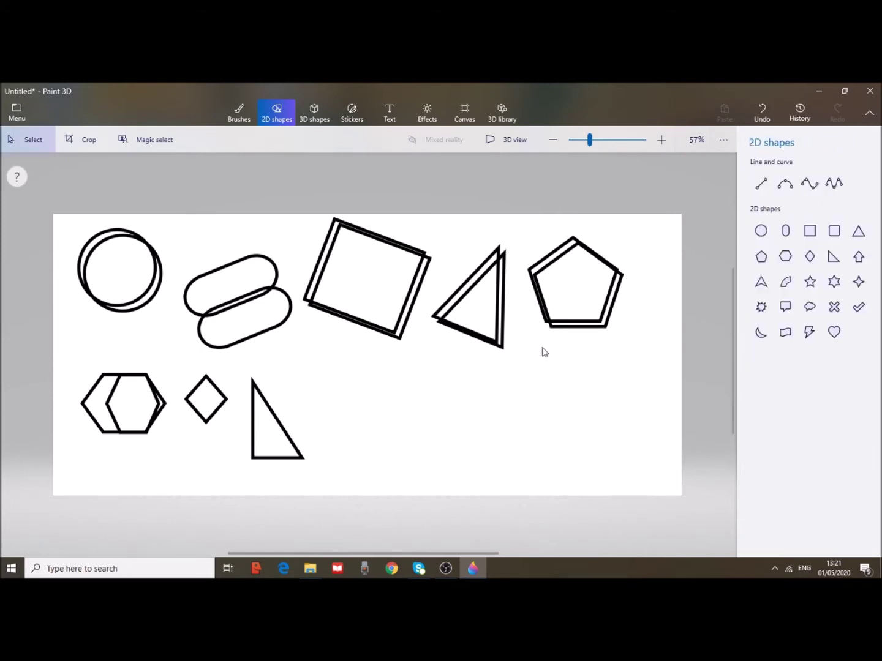
Draw an upward arrow above the right triangle, and a second arrow beside it rotated to point right.
left_click(859, 257)
left_click_drag(291, 351, 333, 406)
left_click(318, 339)
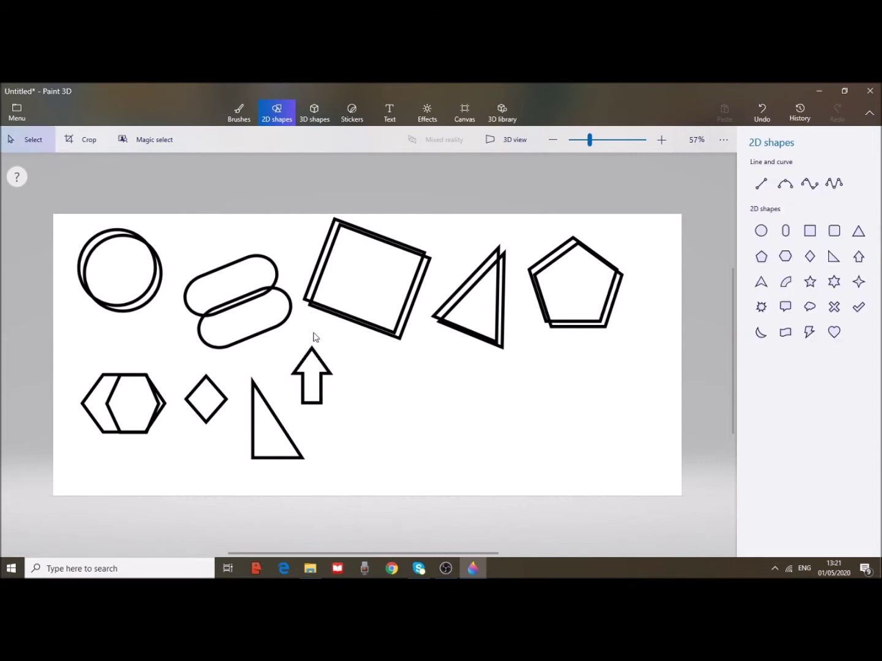
left_click(859, 258)
left_click_drag(356, 357, 389, 422)
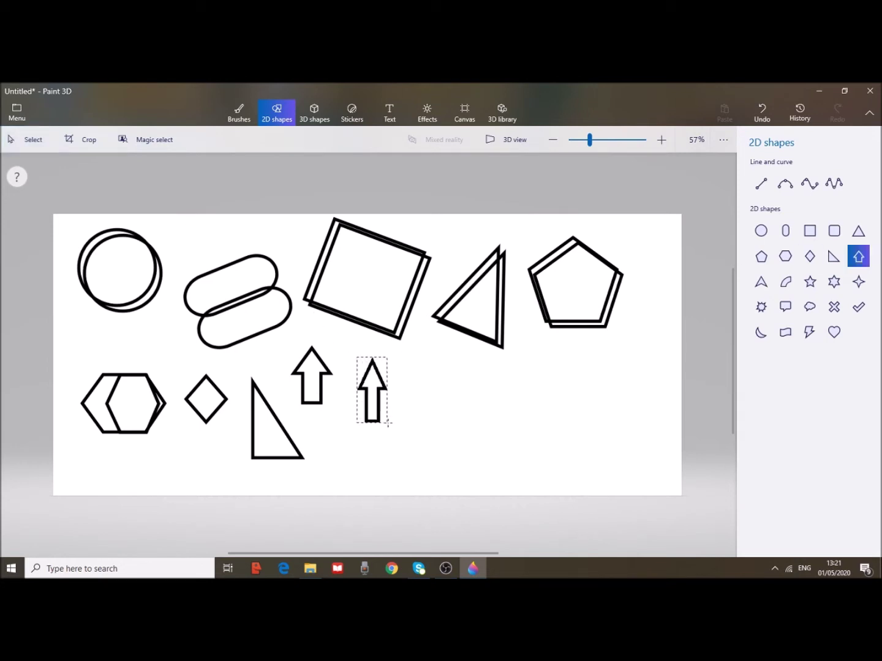
left_click_drag(371, 335, 433, 372)
left_click(435, 353)
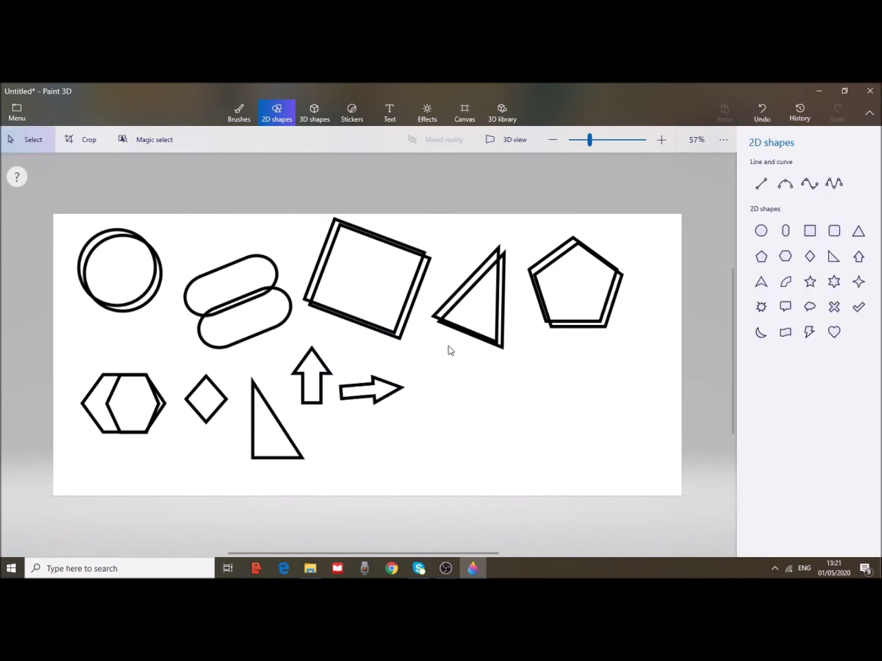
Draw a notched arrowhead beside the right-pointing arrow and an outlined arc shape next to it.
left_click(760, 281)
left_click_drag(409, 352, 455, 422)
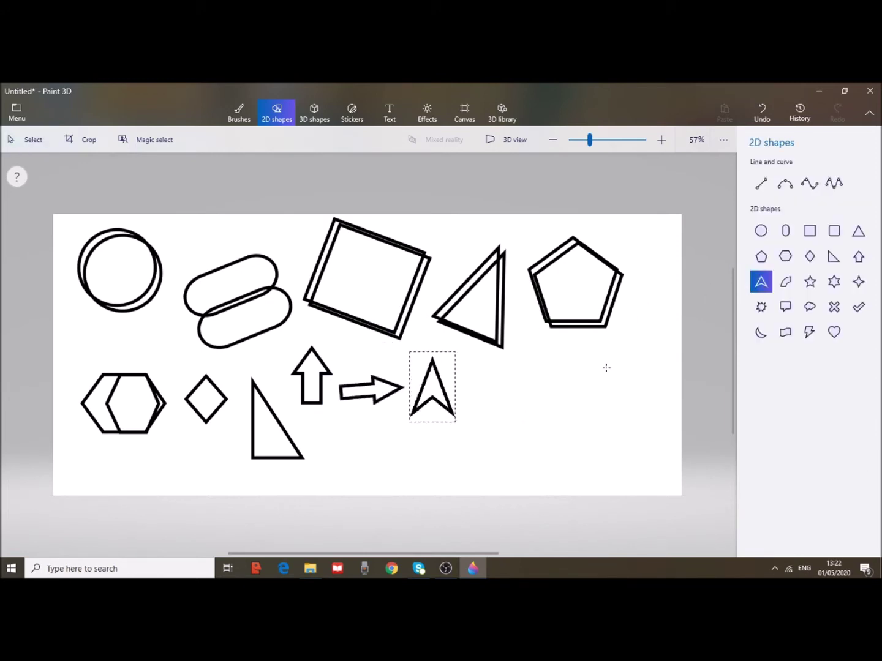
left_click(522, 405)
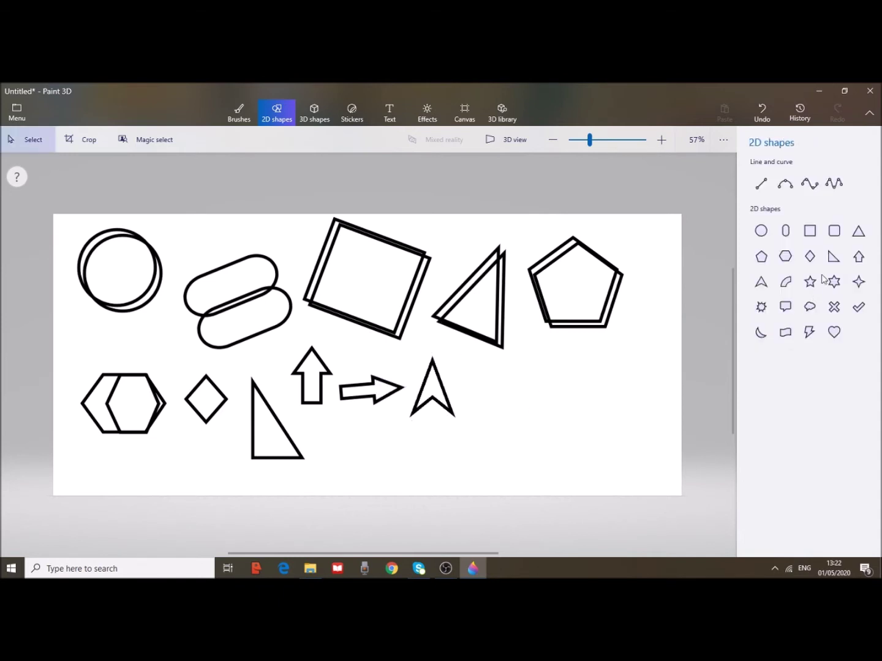
left_click(786, 283)
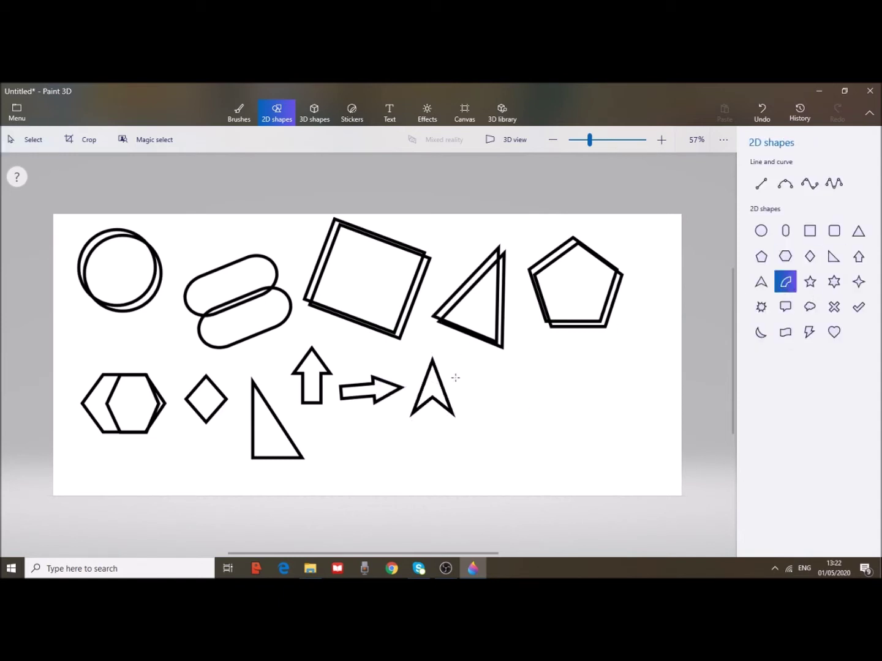
left_click_drag(513, 399, 529, 404)
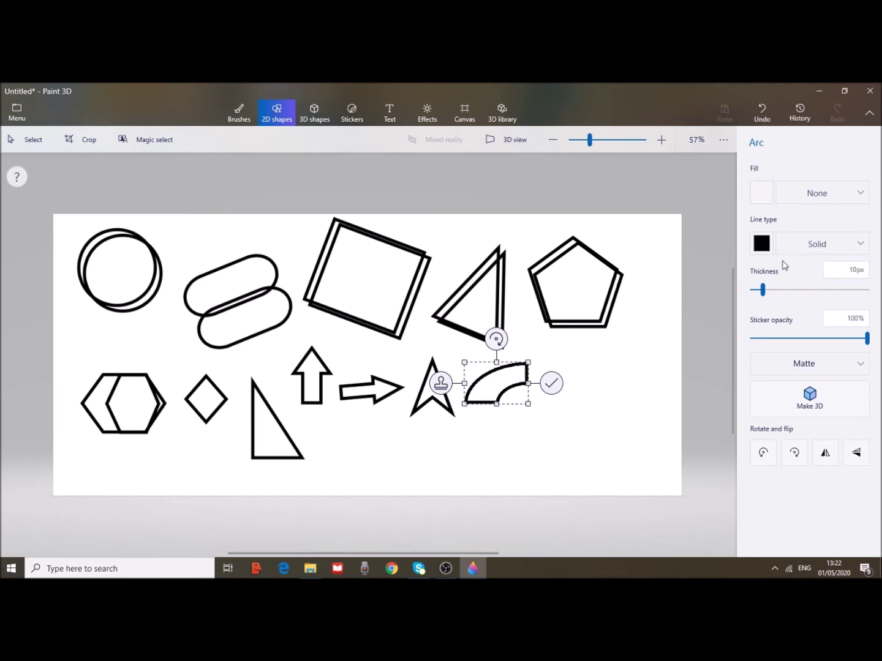
left_click(564, 330)
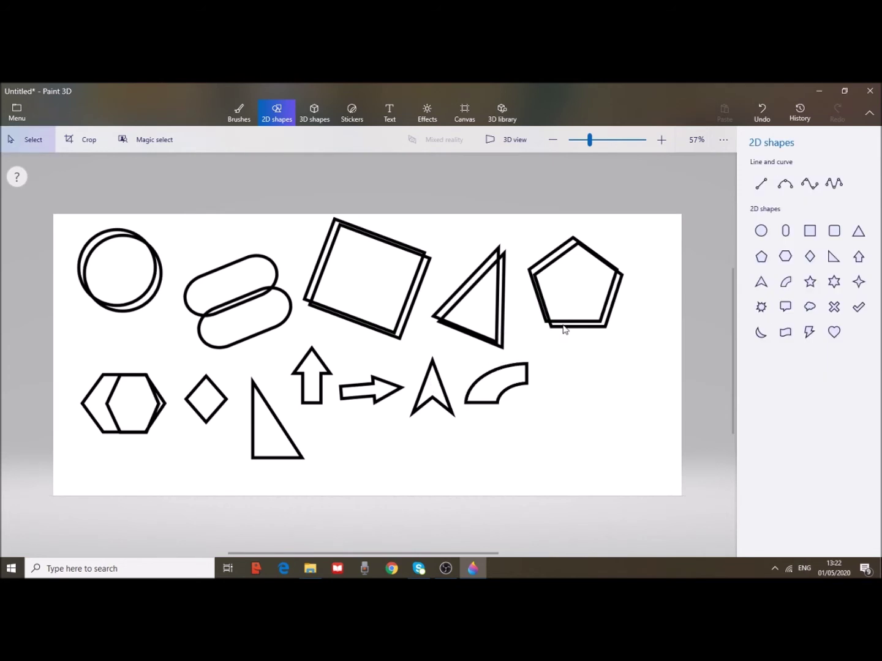
Draw a five-point star below the pentagons and a small six-point star up and to its right.
left_click(809, 284)
left_click_drag(552, 342, 607, 409)
left_click(549, 356)
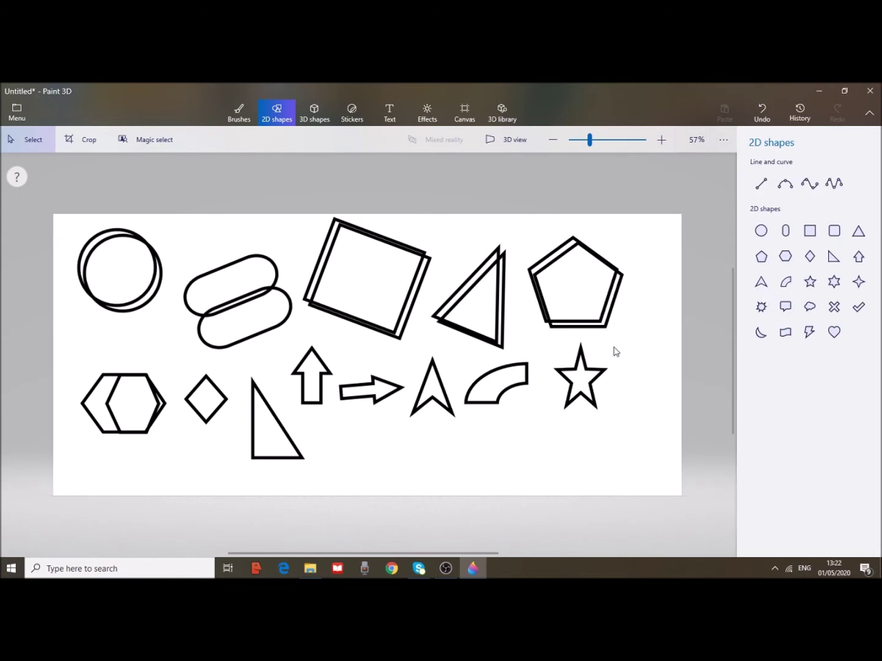
left_click(834, 282)
left_click_drag(621, 327, 655, 365)
left_click(679, 363)
Draw a four-point star to the right of the pentagons and a starburst overlapping the pentagons' upper left edge.
left_click(859, 283)
left_click_drag(631, 233, 667, 284)
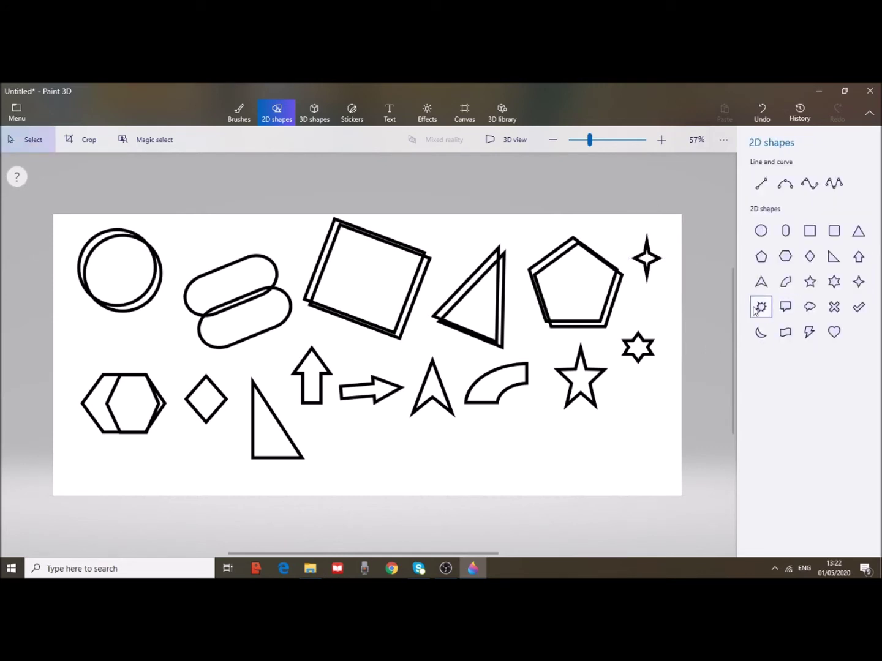
left_click(762, 307)
left_click_drag(508, 232, 565, 280)
left_click(662, 322)
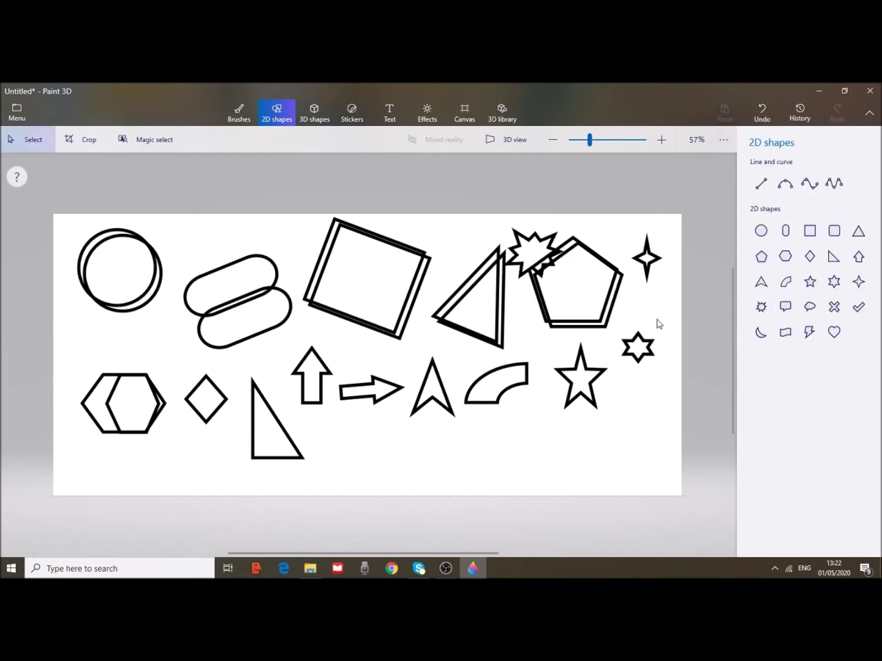
Draw a wide speech bubble below the five-point star and a thought bubble below the right-pointing arrow.
left_click(782, 309)
left_click_drag(544, 407, 661, 481)
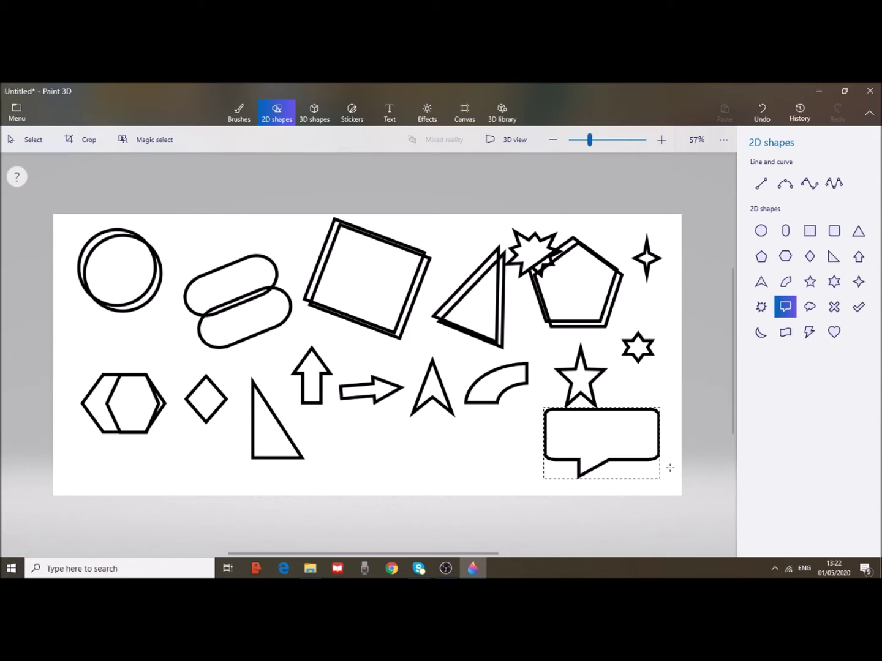
left_click(795, 392)
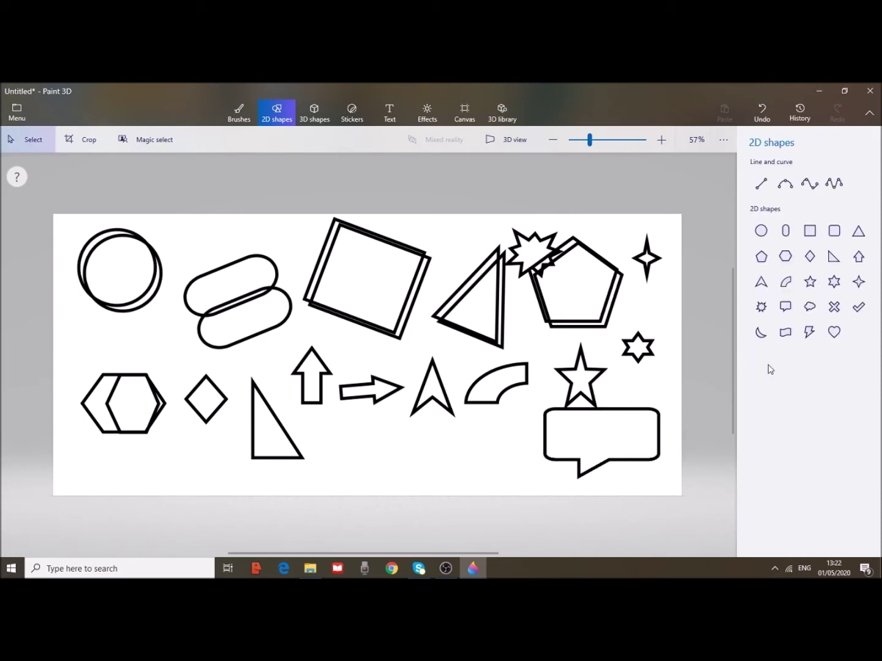
left_click(810, 307)
left_click_drag(366, 422, 440, 487)
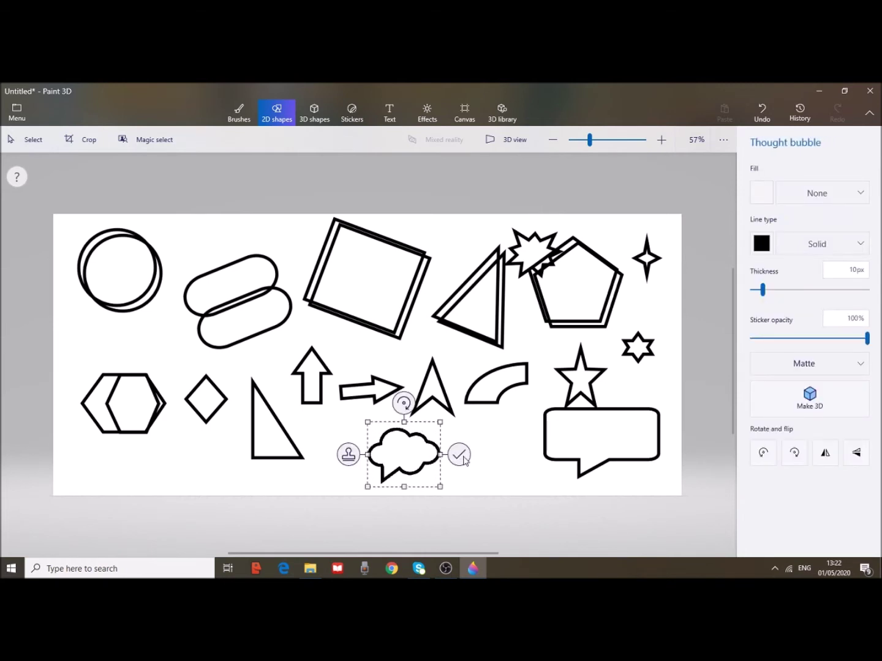
left_click(459, 455)
Draw an outlined cross between the two bubbles and a checkmark above the capsules.
left_click(834, 307)
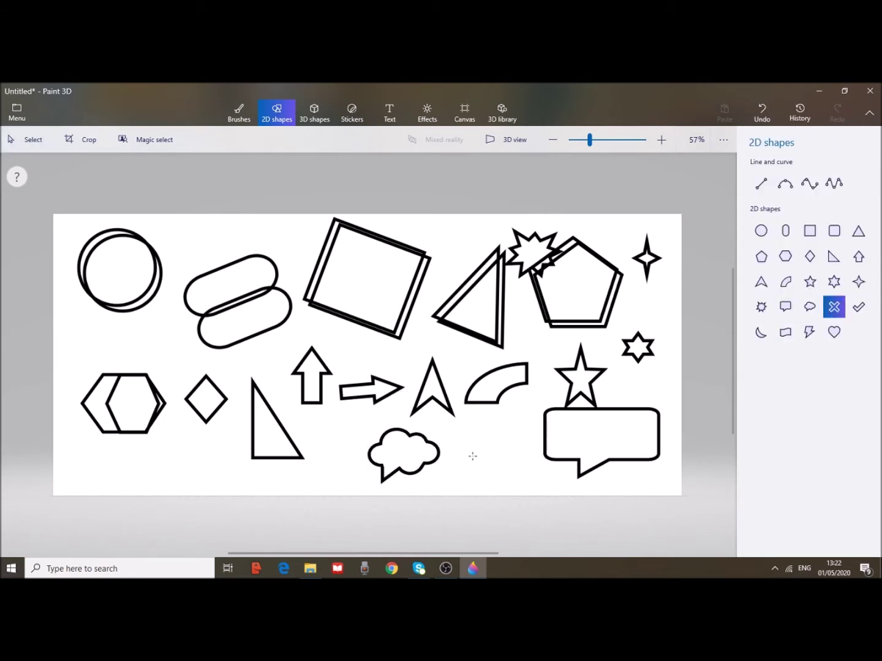
left_click_drag(477, 420, 534, 479)
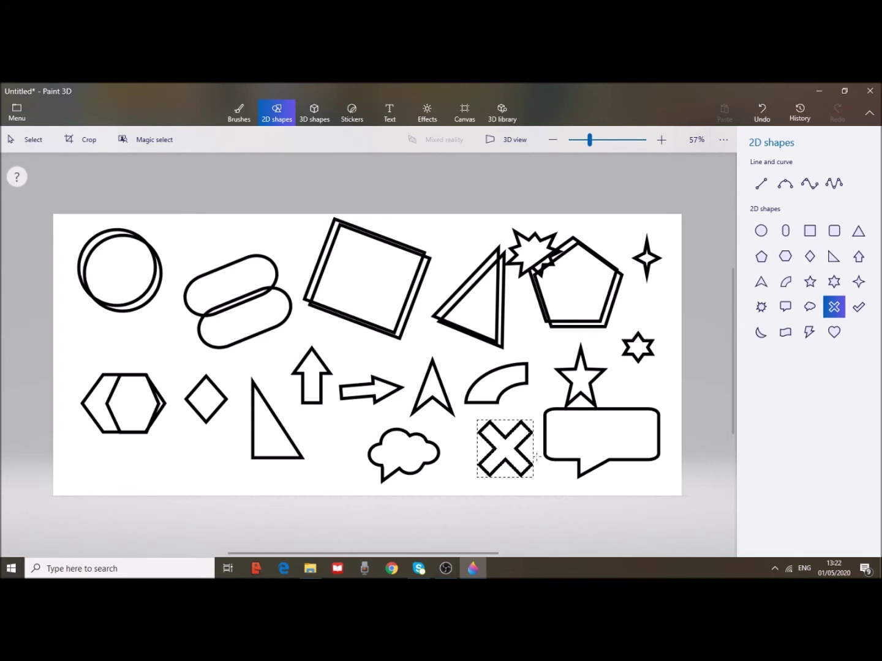
left_click(553, 482)
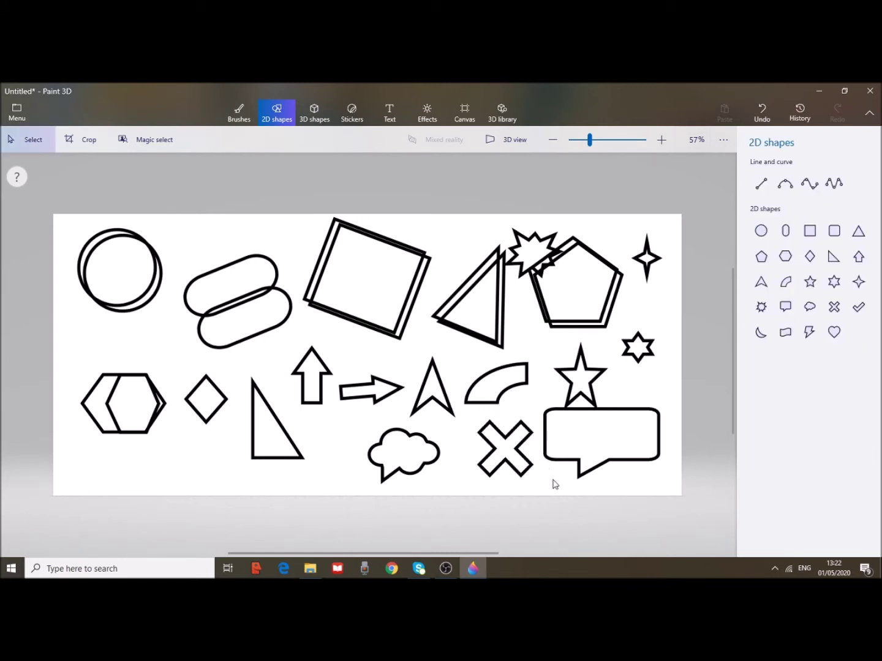
left_click(858, 311)
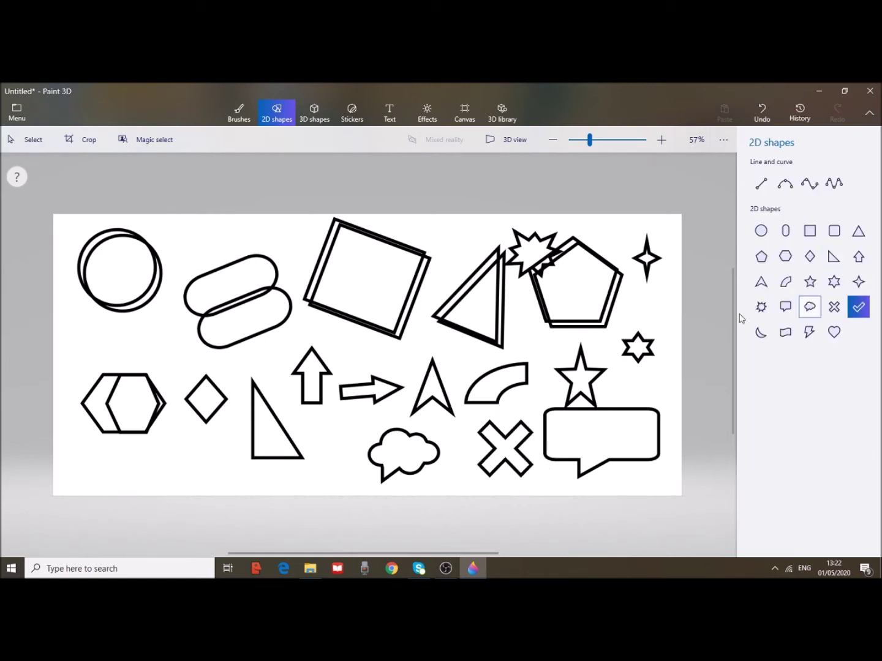
left_click_drag(192, 243, 245, 277)
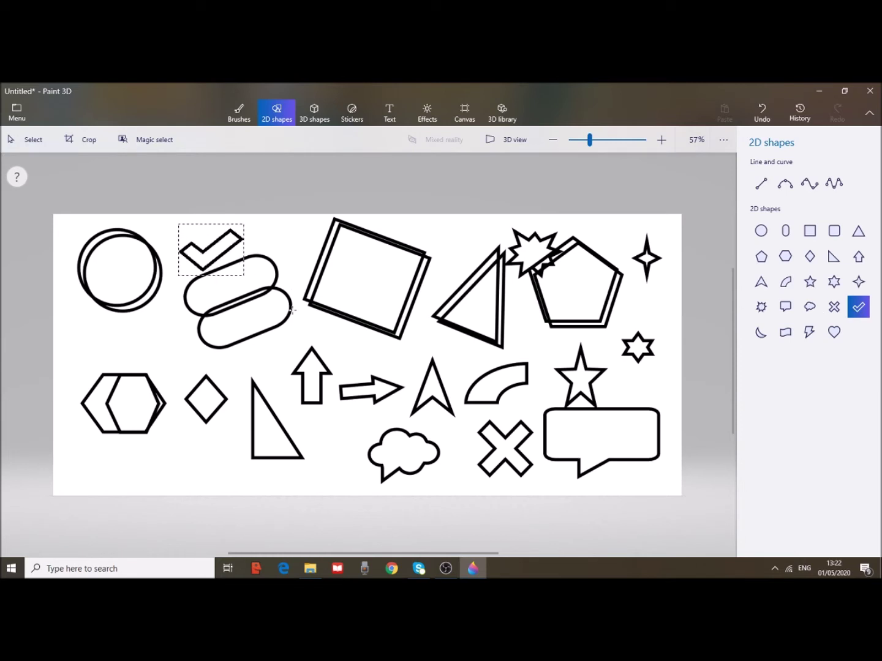
left_click(545, 360)
Draw a crescent moon below the diamond and a wavy banner just above the hexagons.
left_click(761, 333)
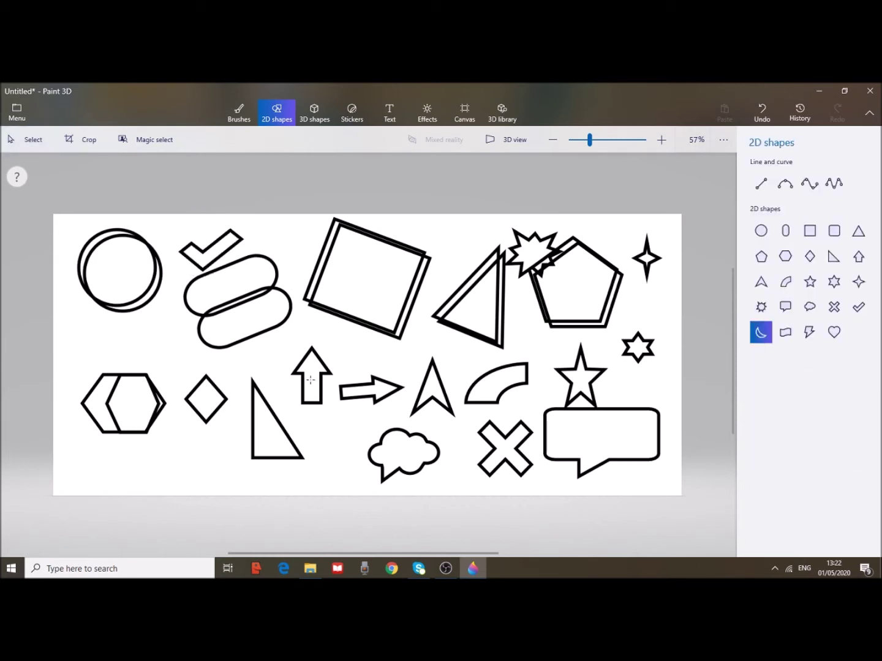
left_click_drag(169, 427, 223, 474)
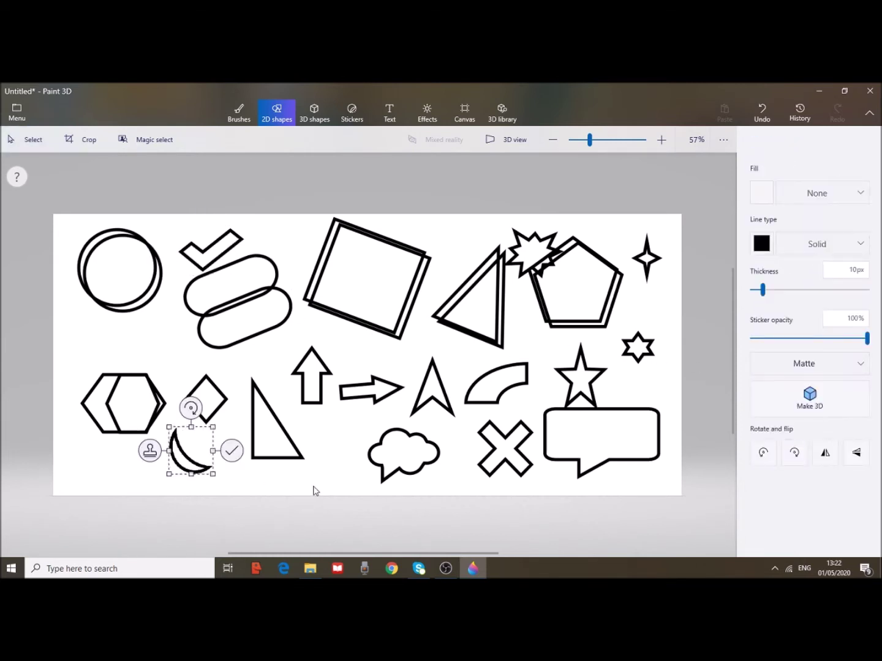
left_click(628, 364)
left_click(785, 335)
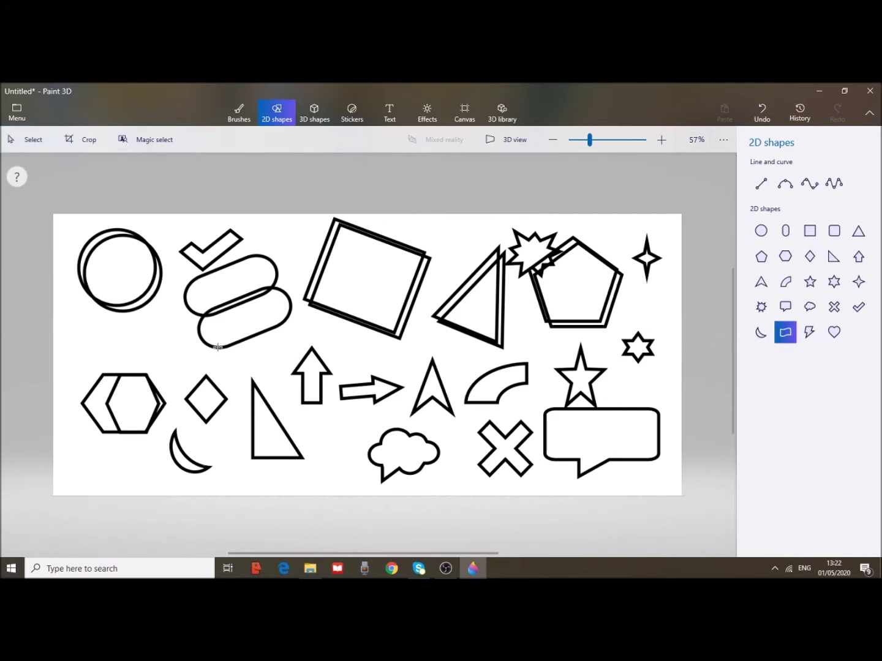
left_click_drag(93, 326, 185, 368)
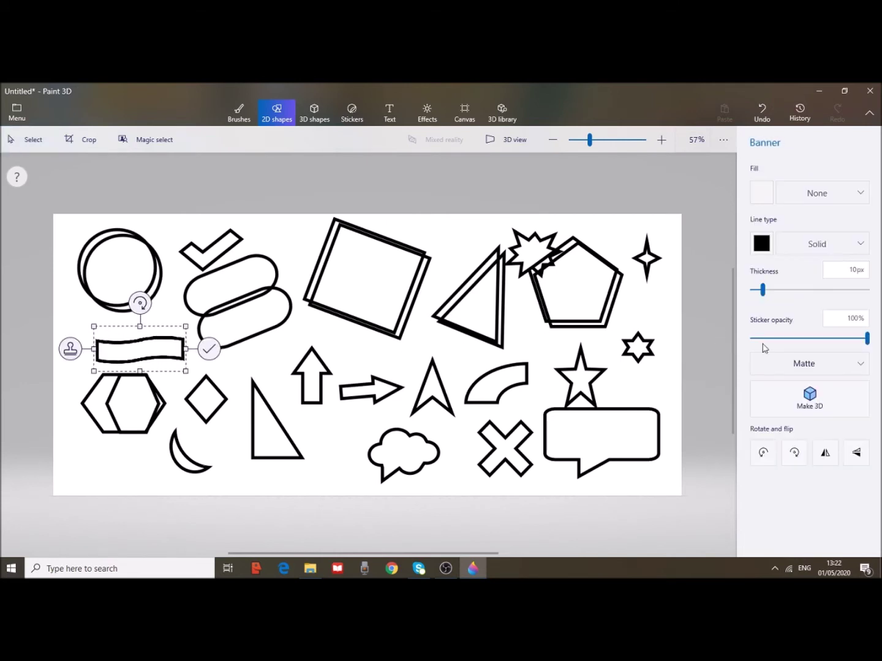
key("Return")
Draw a lightning bolt overlapping the triangles' upper left edge and a small heart below the hexagons.
left_click(808, 331)
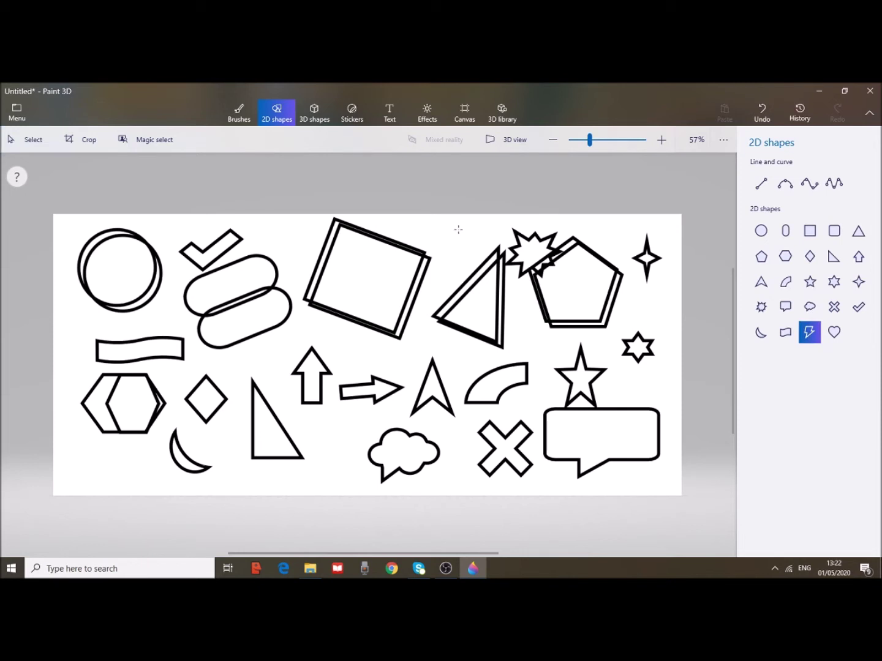
left_click_drag(450, 230, 491, 320)
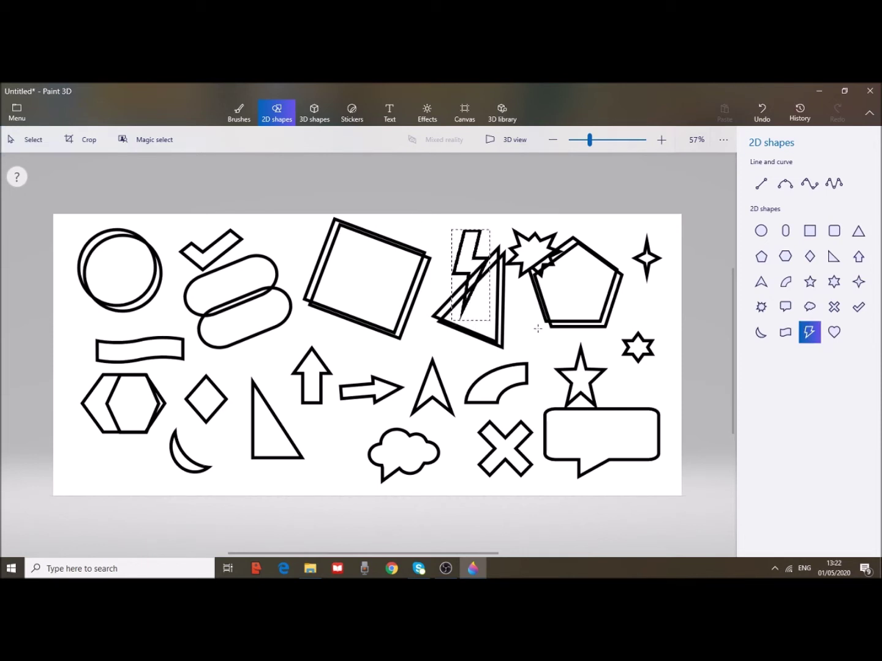
key("Return")
left_click(835, 334)
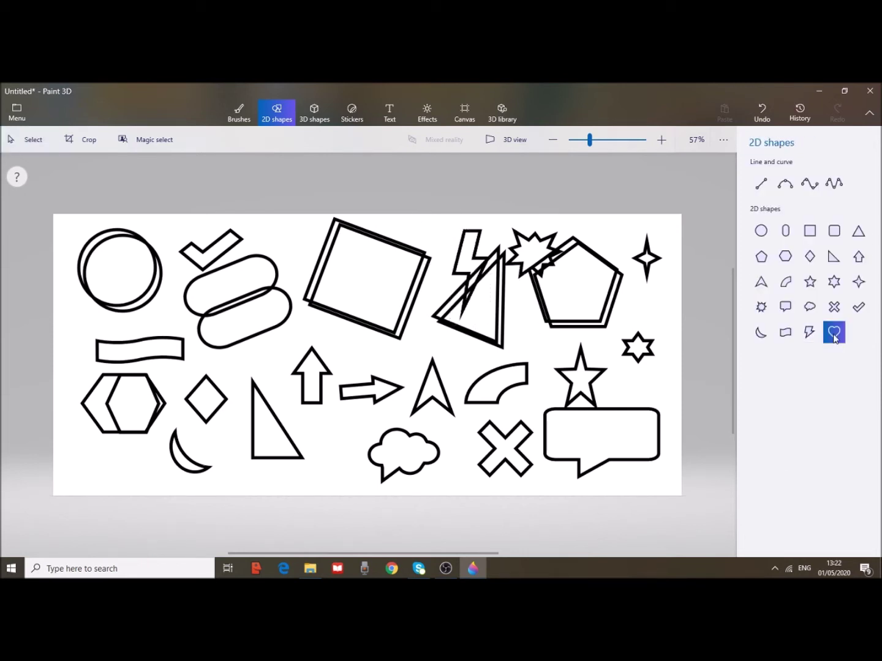
left_click_drag(109, 447, 150, 482)
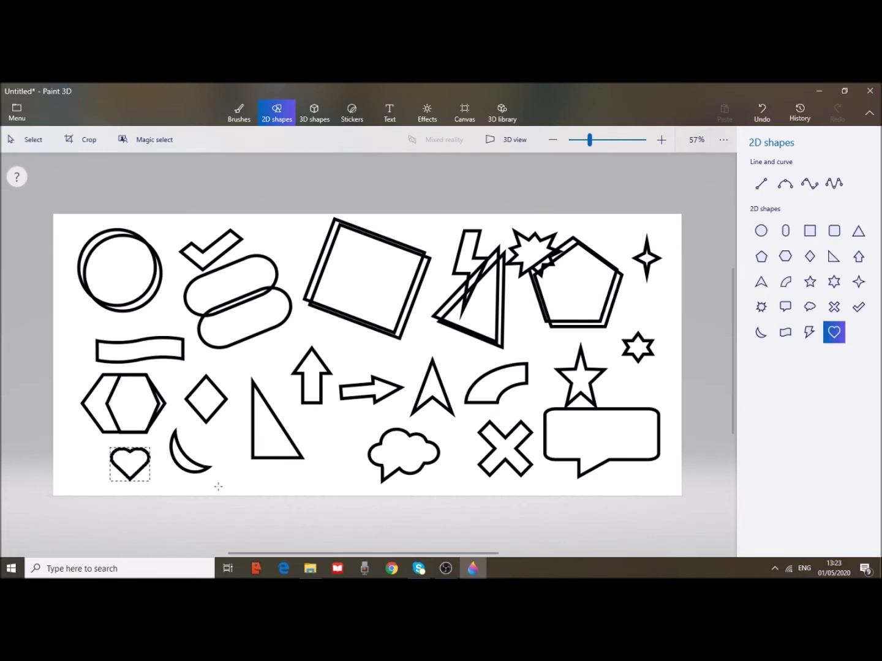
key("Return")
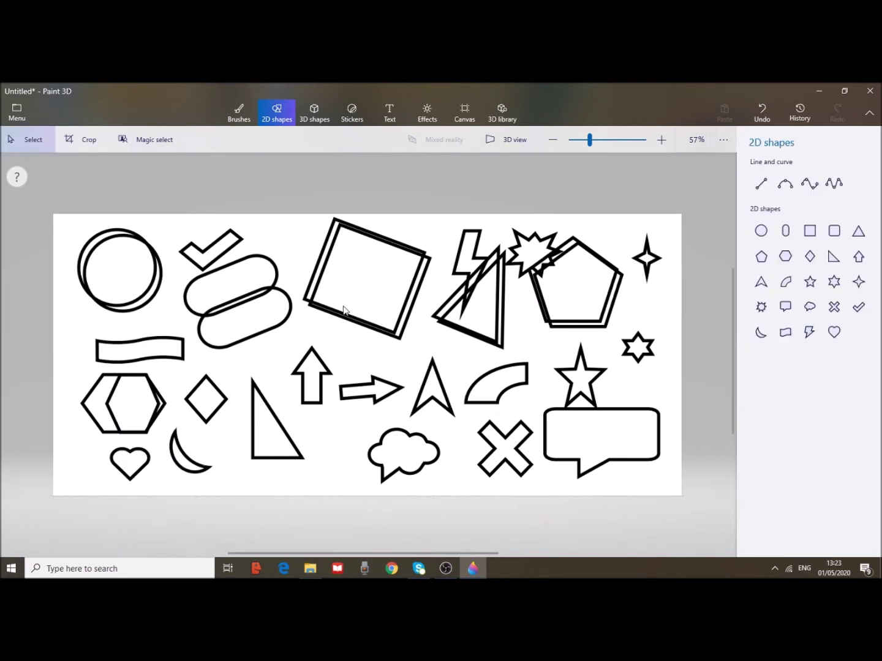
Try colouring the inside of the heart with the dark red oil brush at 100 px thickness and undo the strokes.
left_click(239, 114)
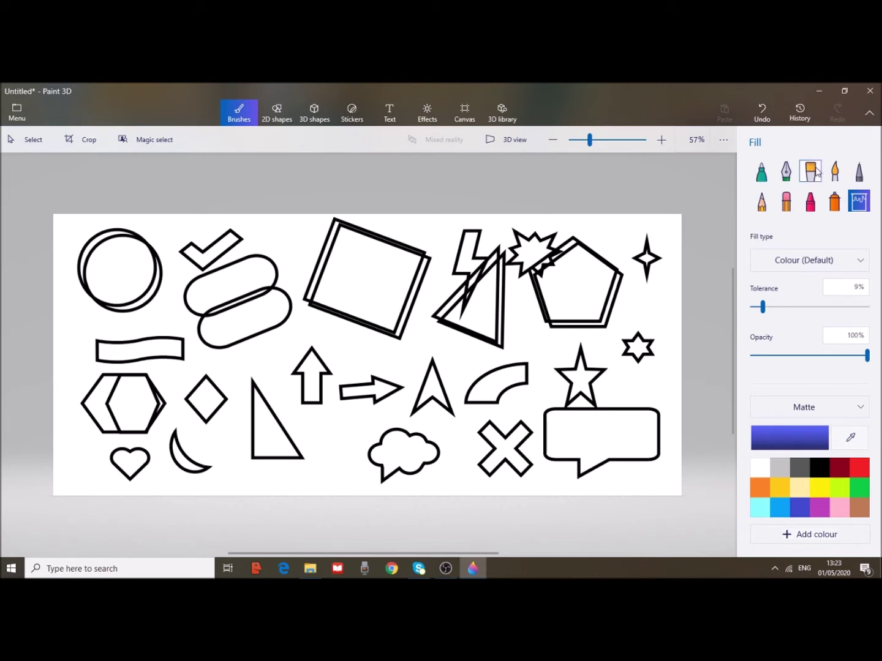
left_click(810, 172)
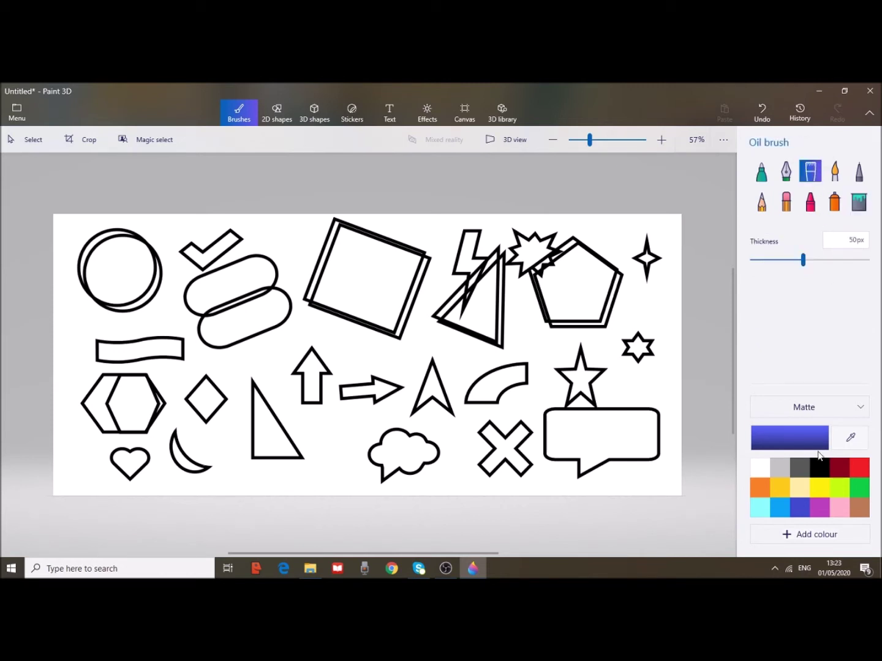
left_click(848, 469)
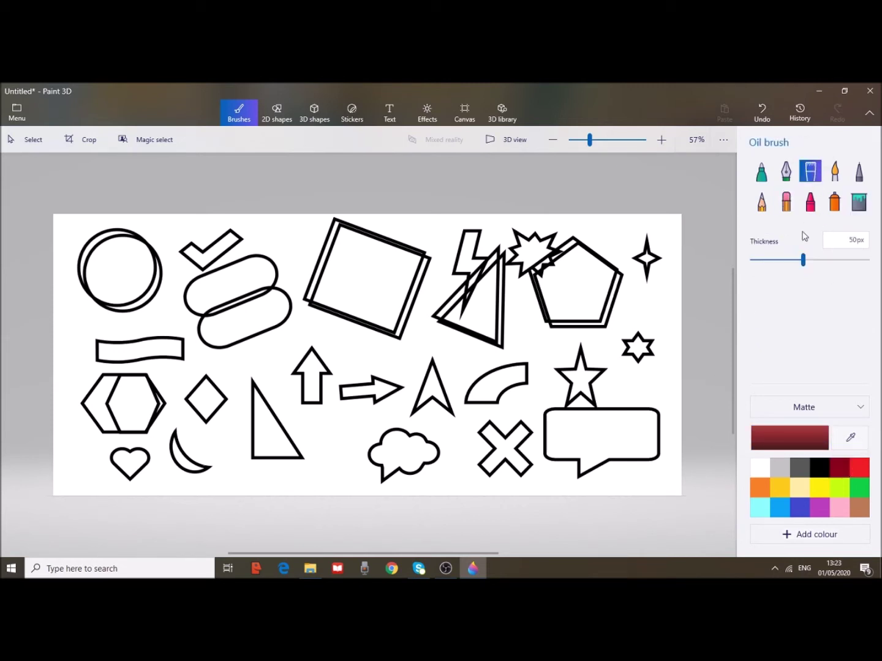
left_click(131, 462)
left_click_drag(803, 261, 867, 268)
left_click_drag(130, 455, 125, 462)
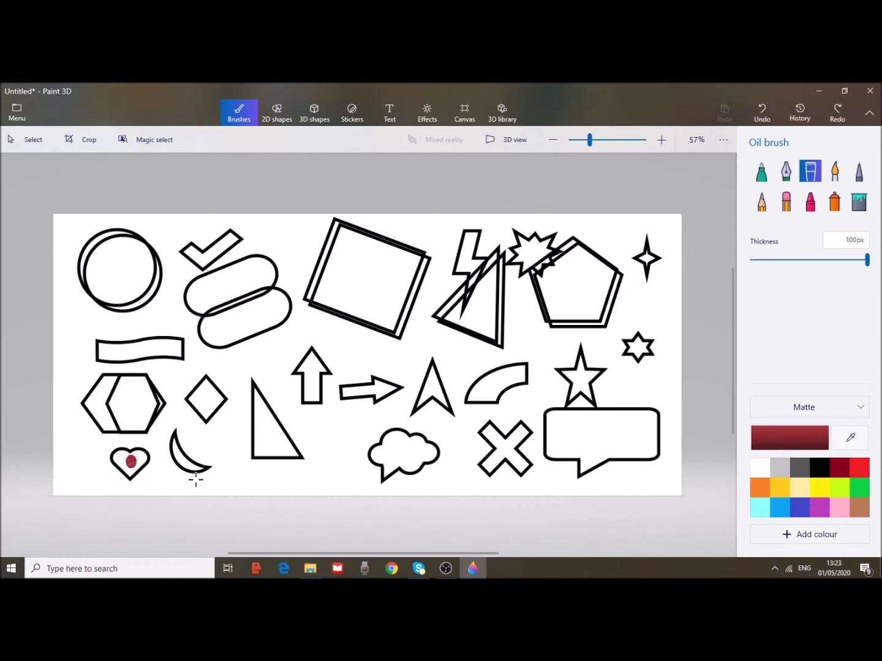
key("ctrl+z")
Fill the heart, the crescent moon and the right-angled triangle with dark red using the Fill tool.
left_click(858, 203)
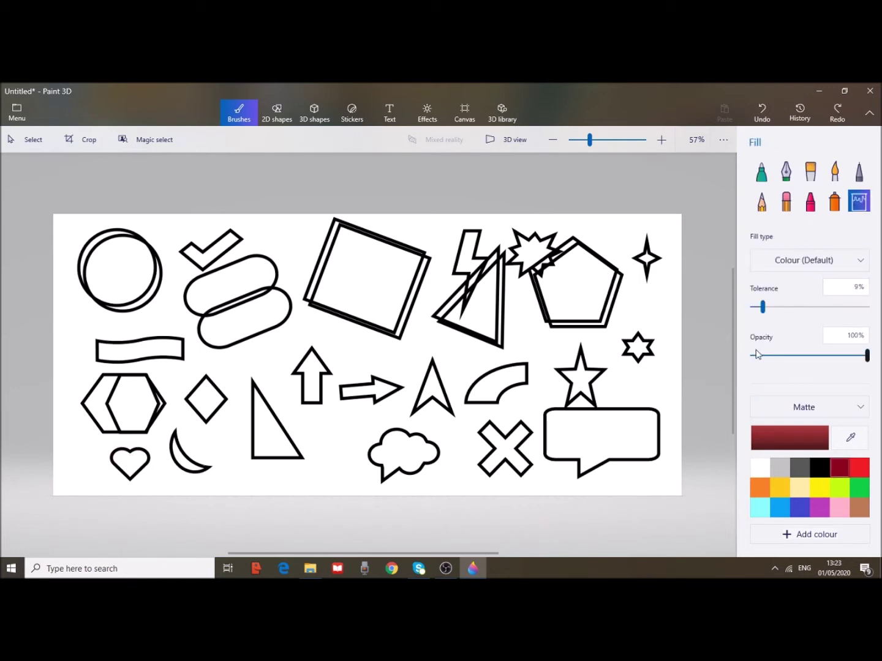
left_click(125, 464)
left_click(203, 458)
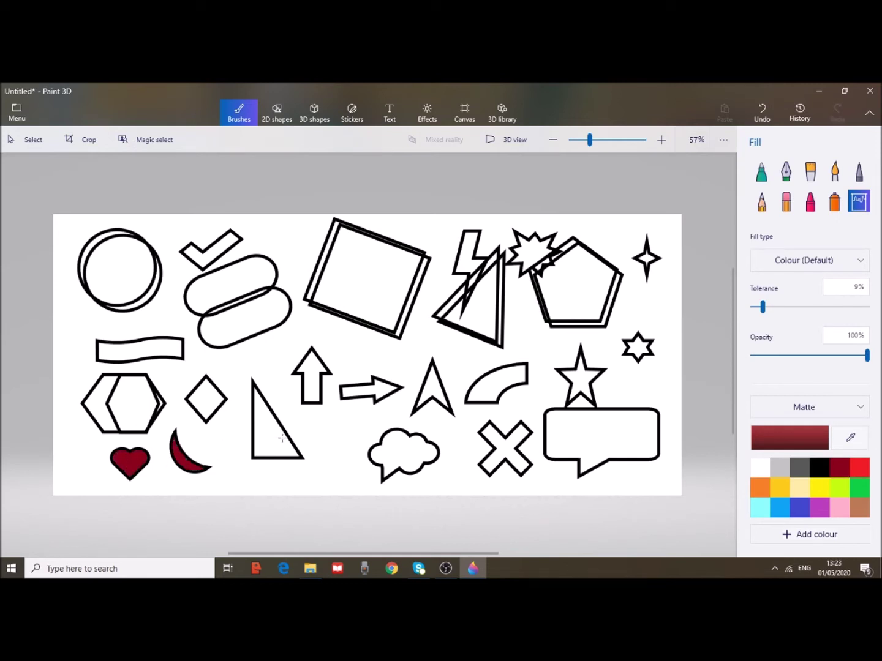
left_click(278, 438)
Fill the speech bubble with gold, and the five-point star, the pentagon and the rotated square with dark grey.
left_click(774, 490)
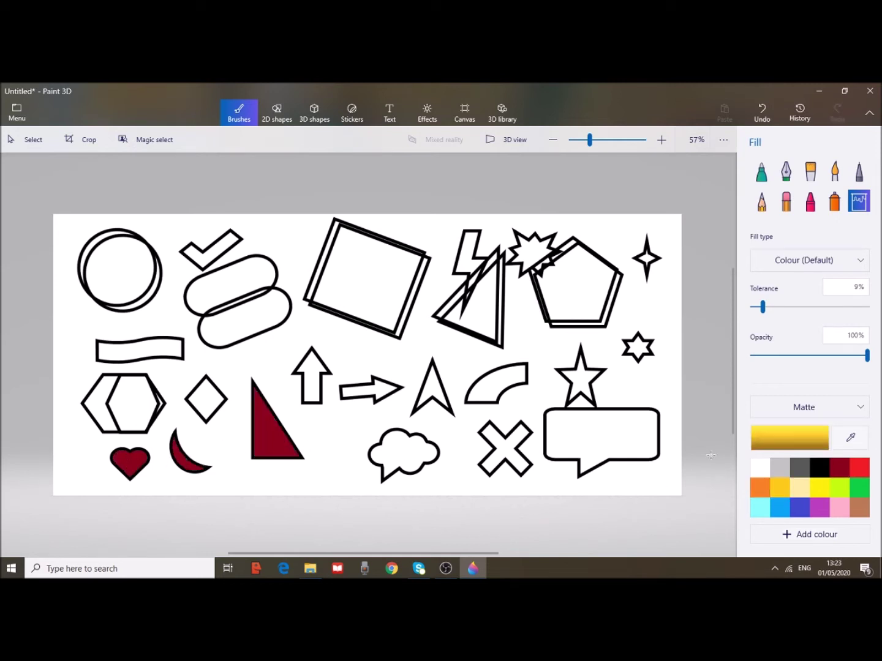
left_click(627, 448)
left_click(800, 471)
left_click(574, 378)
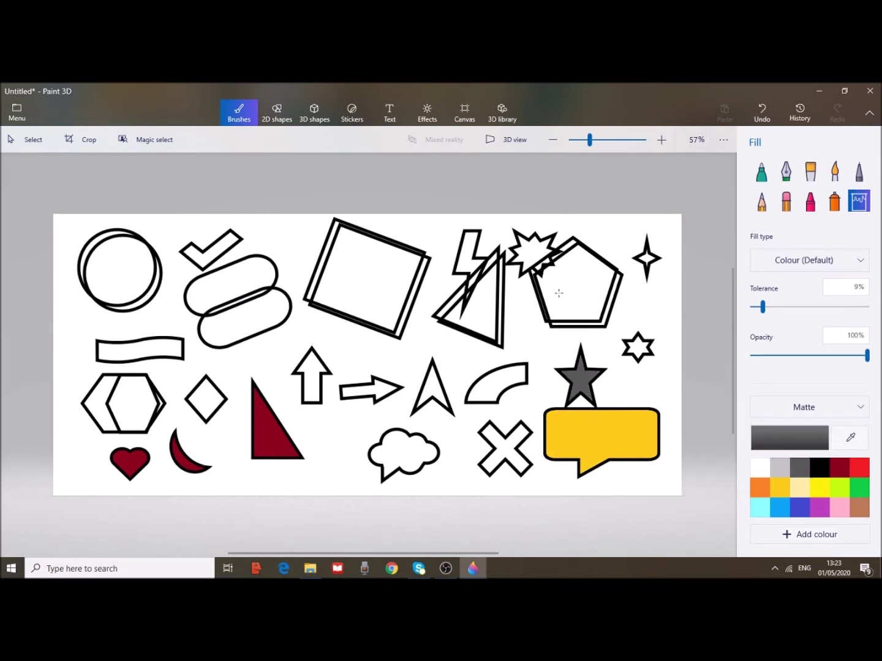
left_click(558, 293)
left_click(400, 305)
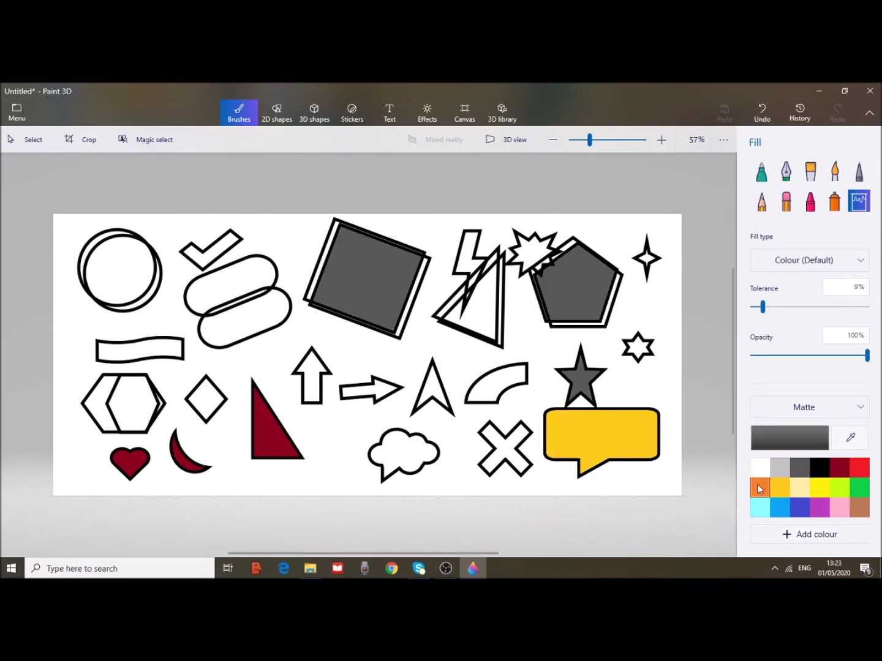
Fill the six-point and four-point stars, inner triangle, lightning bolt, starburst, curved band and arrowhead with orange.
left_click(759, 488)
left_click(636, 346)
left_click(648, 256)
left_click(485, 301)
left_click(469, 247)
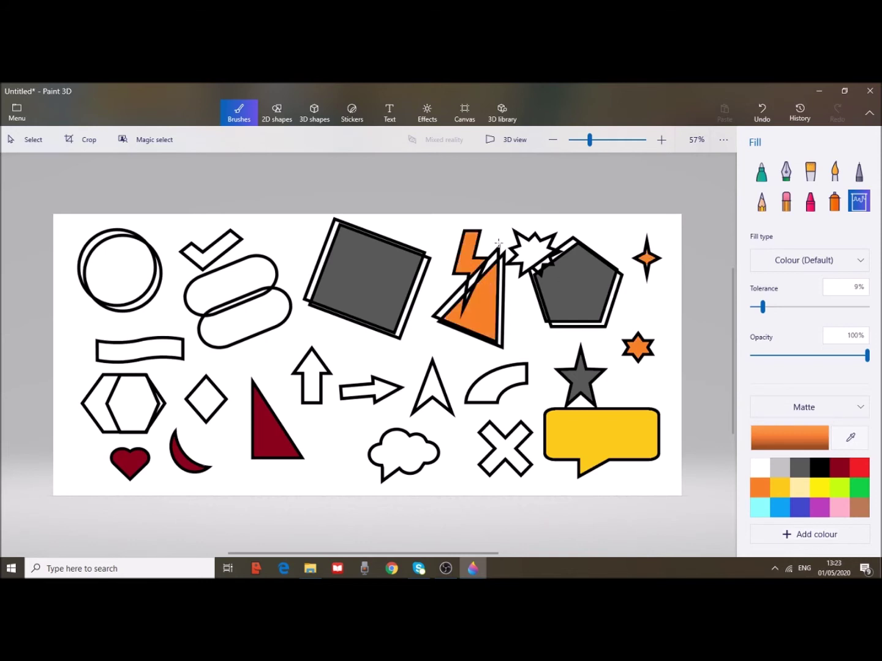
left_click(534, 252)
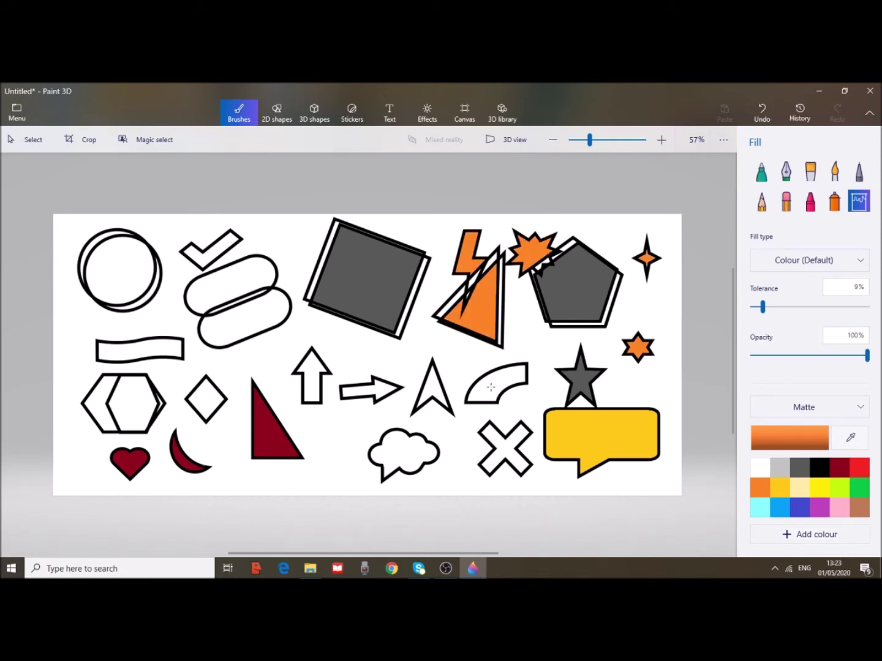
left_click(491, 387)
left_click(435, 390)
Fill the cross with dark red and recolour its outline pale yellow.
left_click(502, 449)
left_click(840, 468)
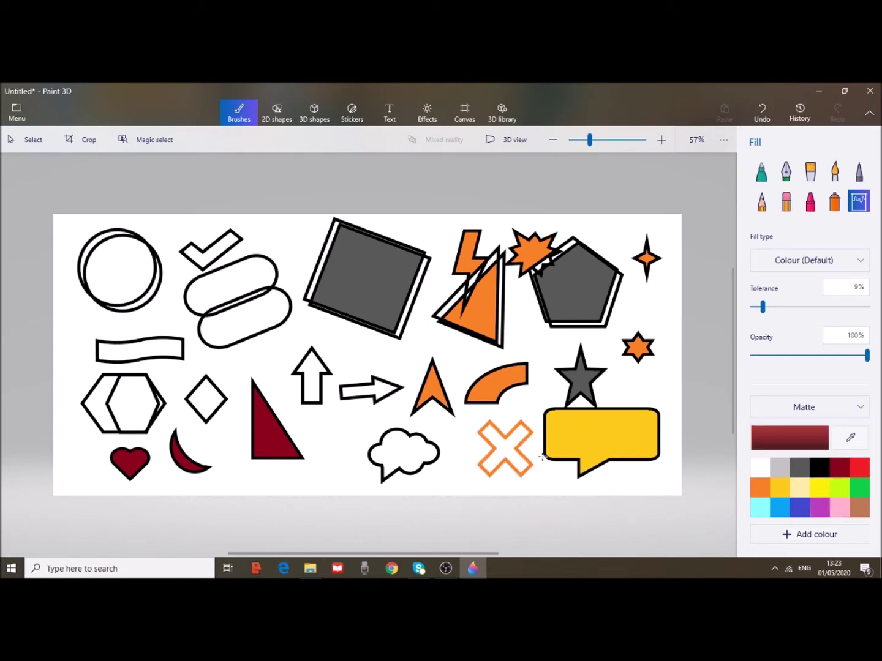
left_click(503, 451)
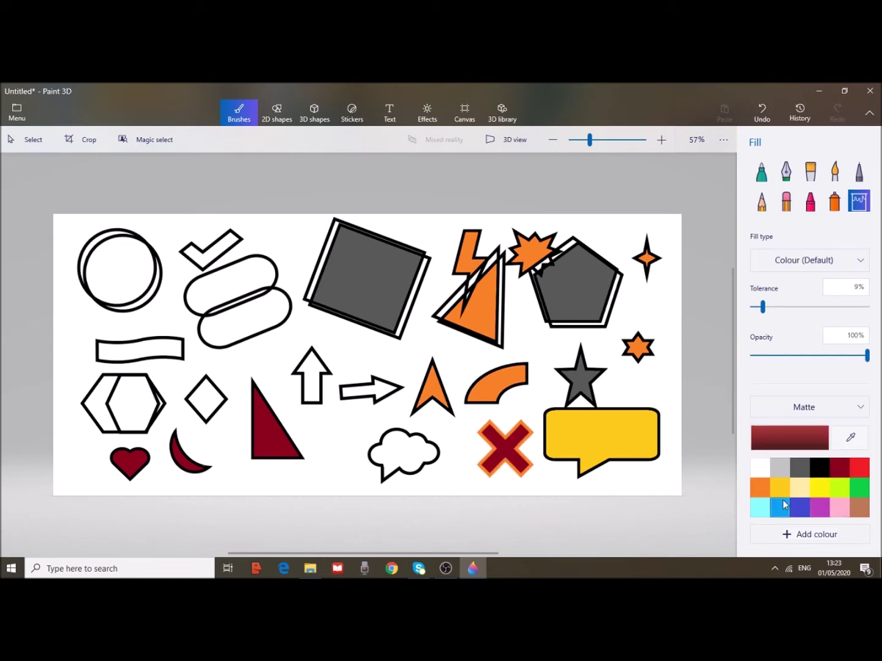
left_click(804, 486)
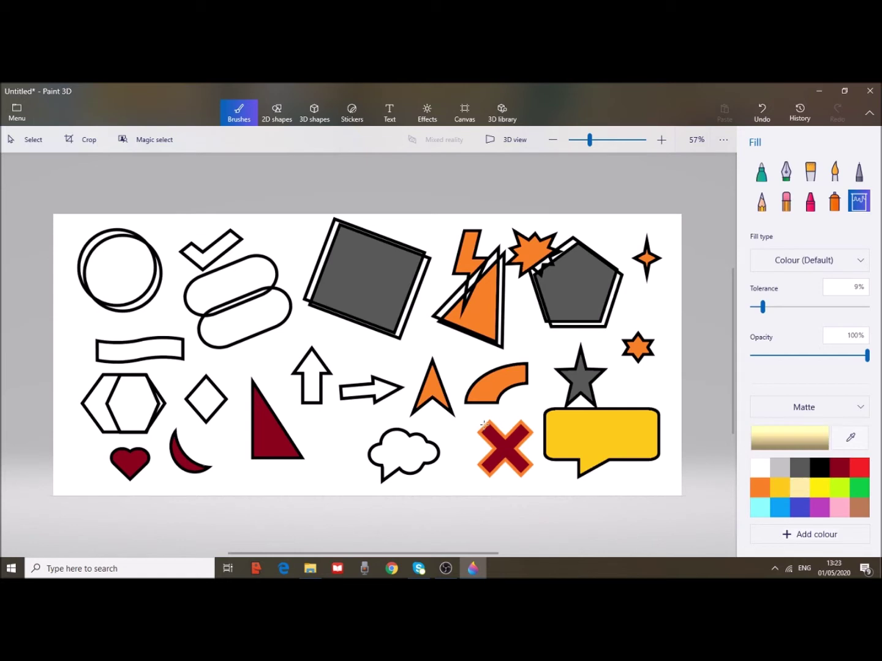
left_click(522, 429)
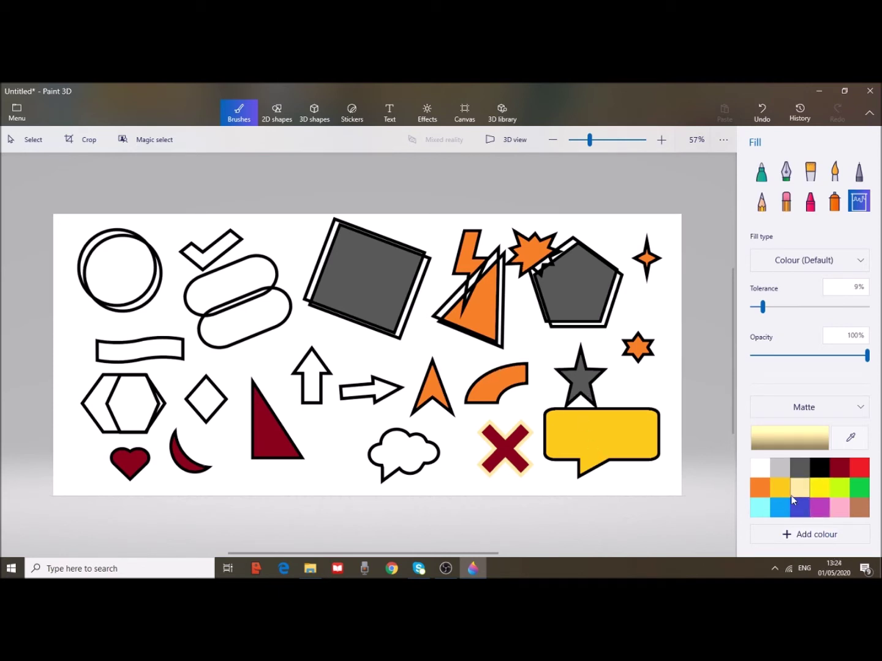
Fill the thought bubble with orange and the right-pointing and upward arrows with indigo.
left_click(759, 490)
left_click(404, 457)
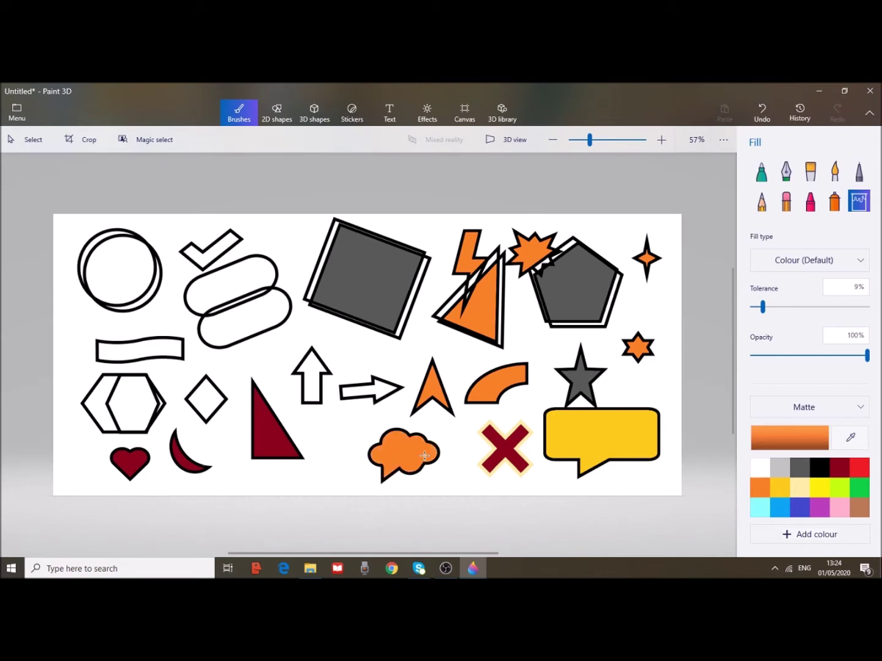
left_click(799, 507)
left_click(376, 392)
left_click(310, 377)
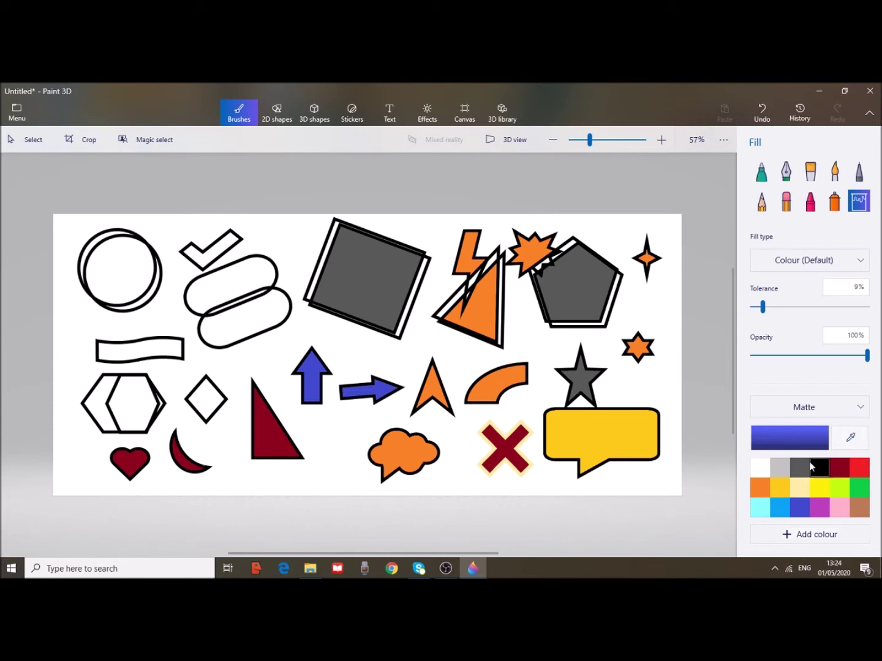
Fill both capsules and the wavy banner with light grey.
left_click(781, 471)
left_click(229, 325)
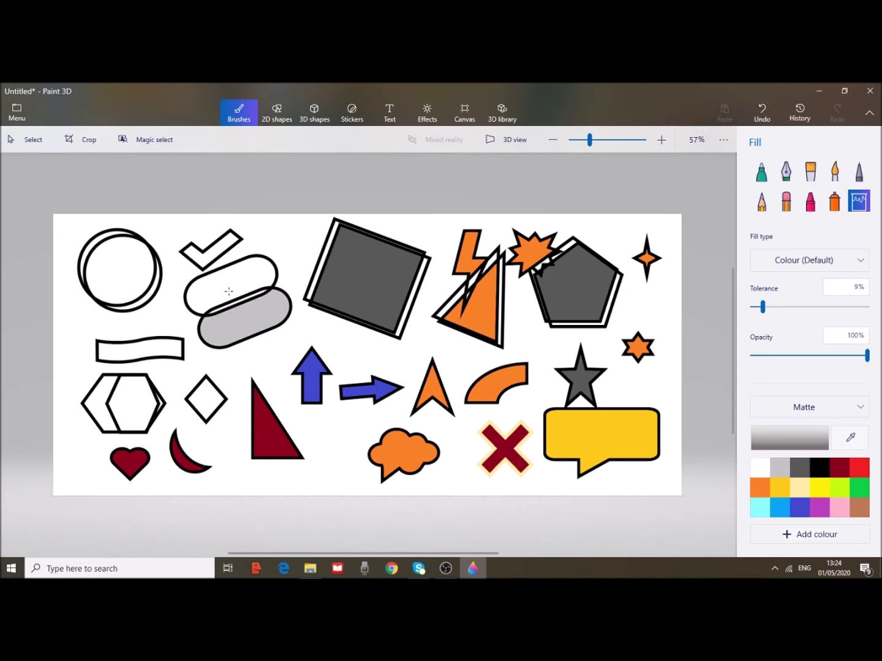
left_click(229, 292)
left_click(119, 353)
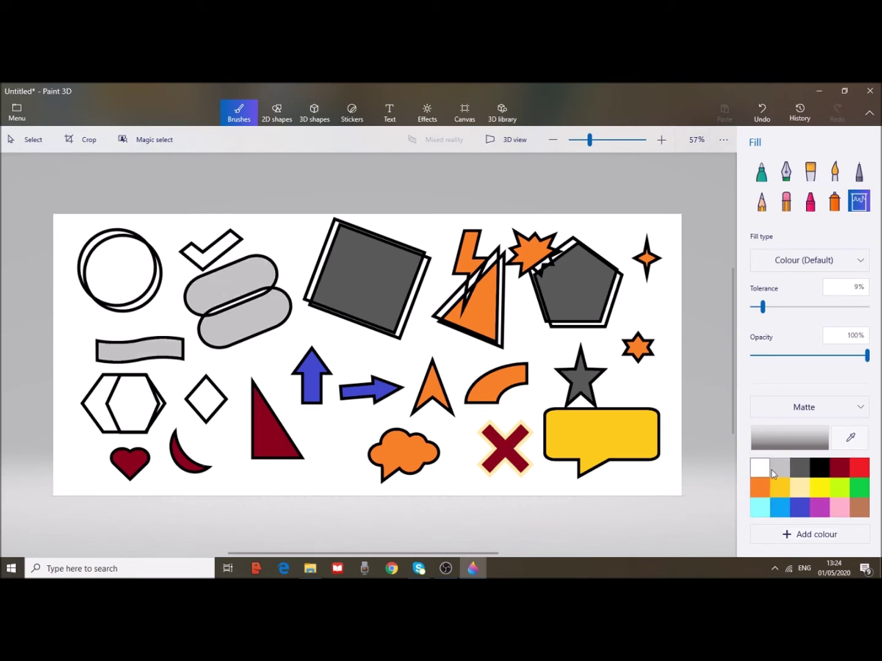
Fill the two overlapping hexagons, the diamond and the checkmark with bright red.
left_click(860, 468)
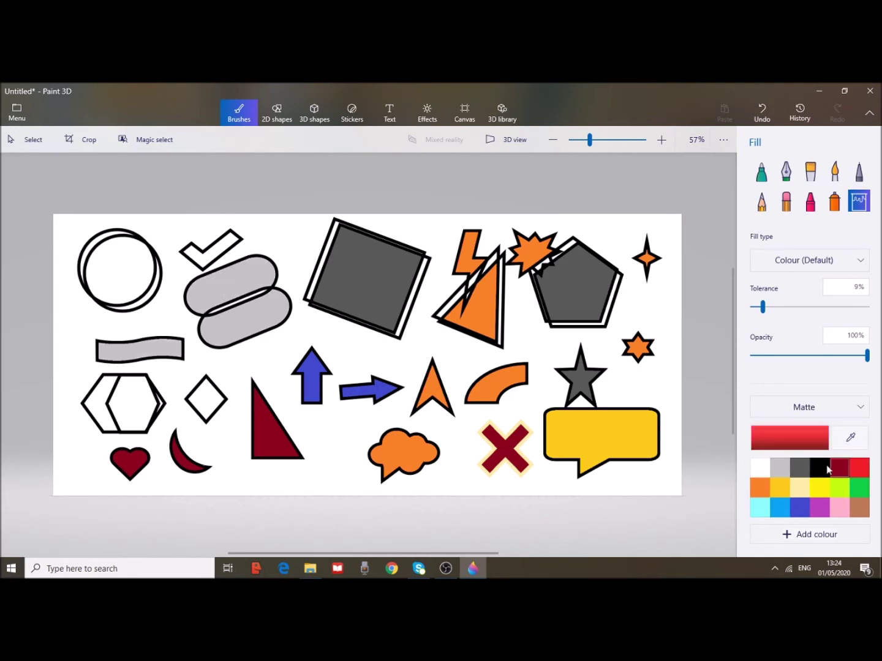
left_click(125, 400)
left_click(97, 400)
left_click(207, 402)
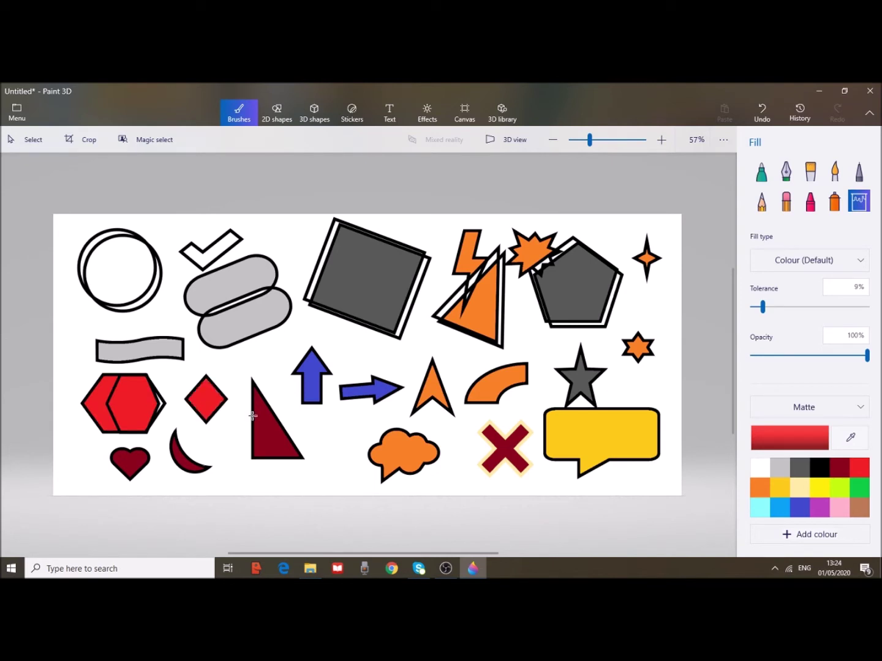
left_click(212, 249)
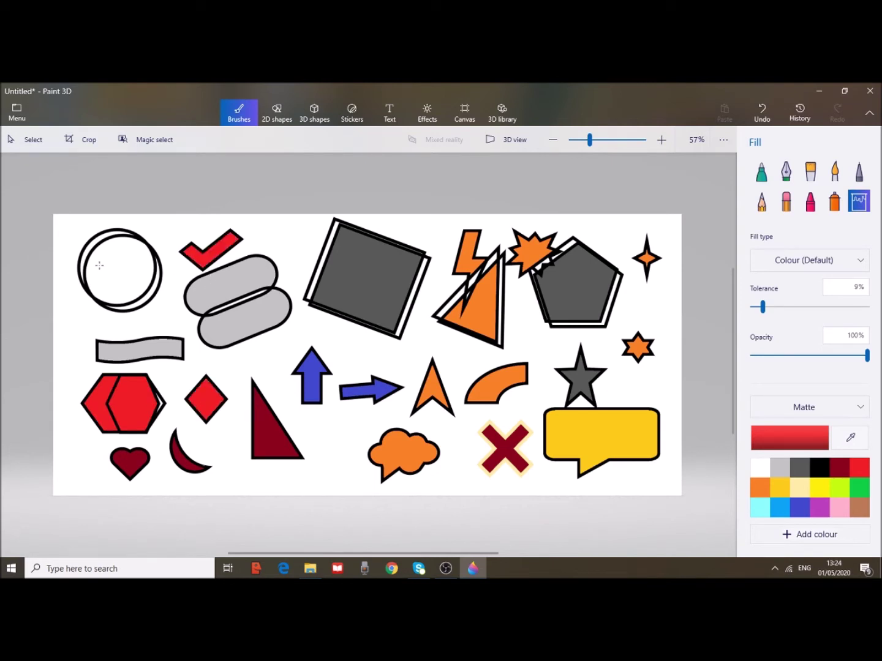
Recolour the rotated squares' outlines and the gap between them bright red.
left_click(417, 282)
left_click(323, 249)
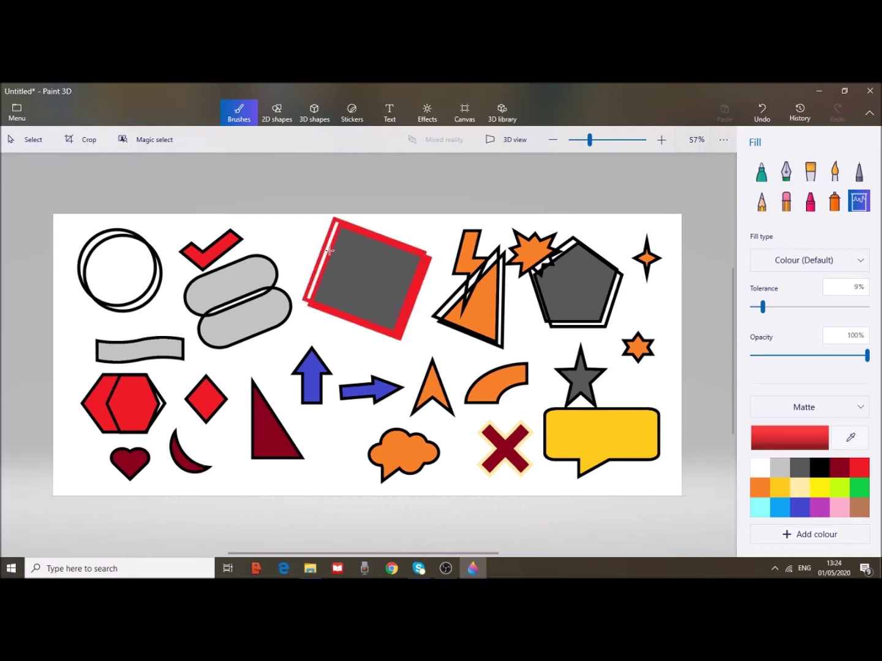
left_click(326, 250)
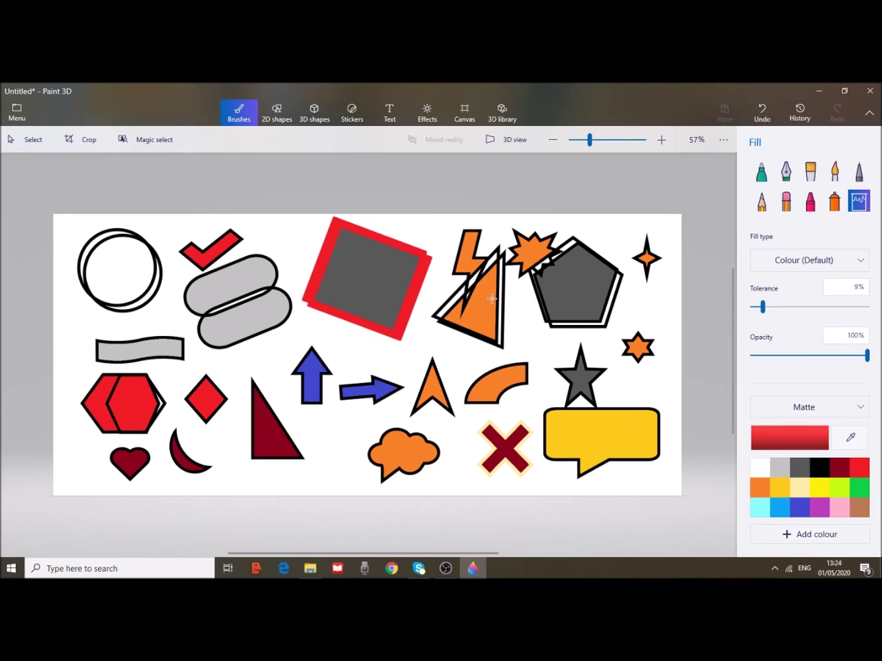
Fill the narrow gaps between the doubled triangle outlines and between the doubled pentagon outlines with bright red.
left_click(460, 294)
left_click(495, 268)
left_click(499, 283)
left_click(568, 245)
left_click(613, 295)
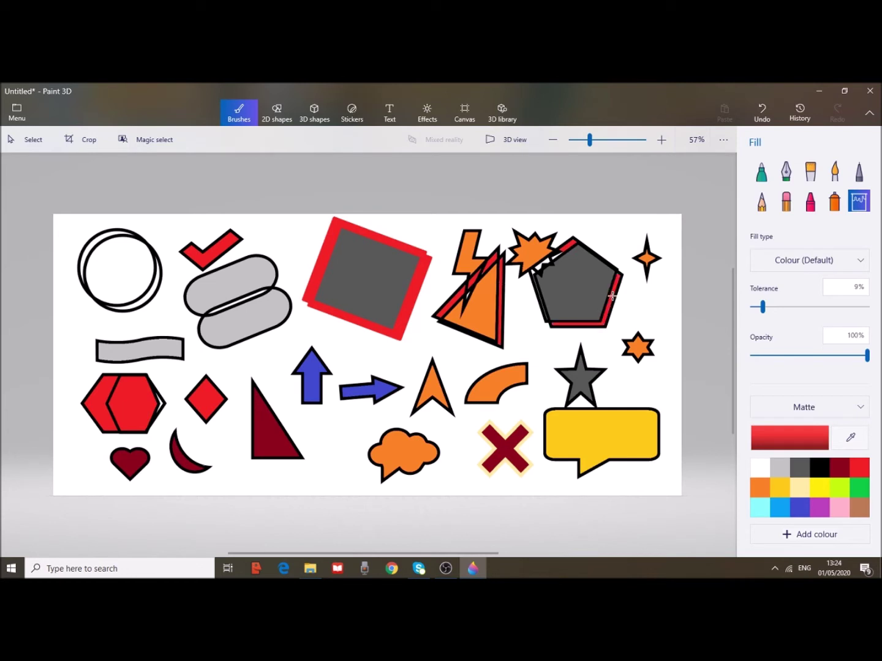
Try painting the inner circle yellow with the oil brush at 100 px thickness, and undo the painting.
left_click(812, 172)
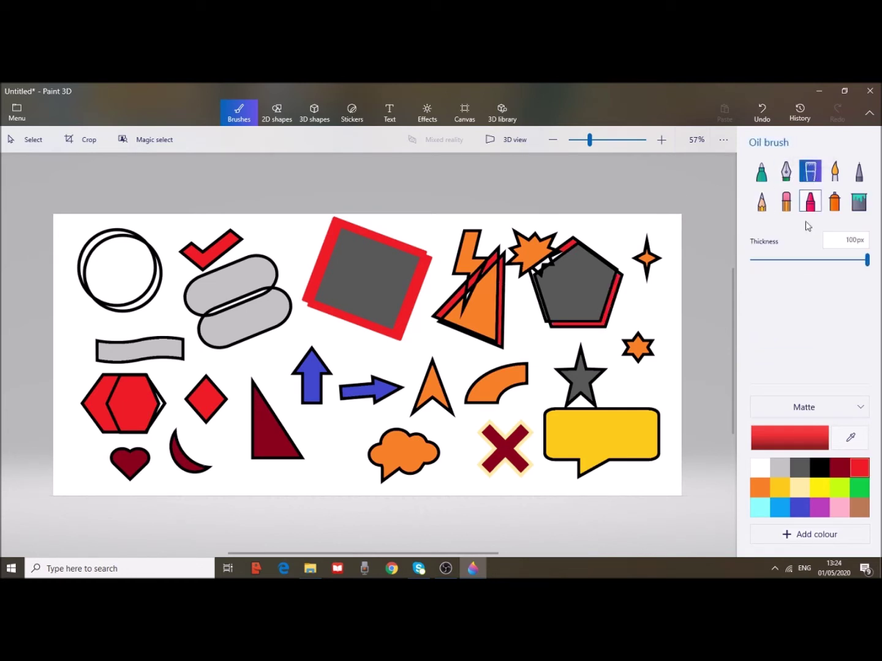
left_click(818, 488)
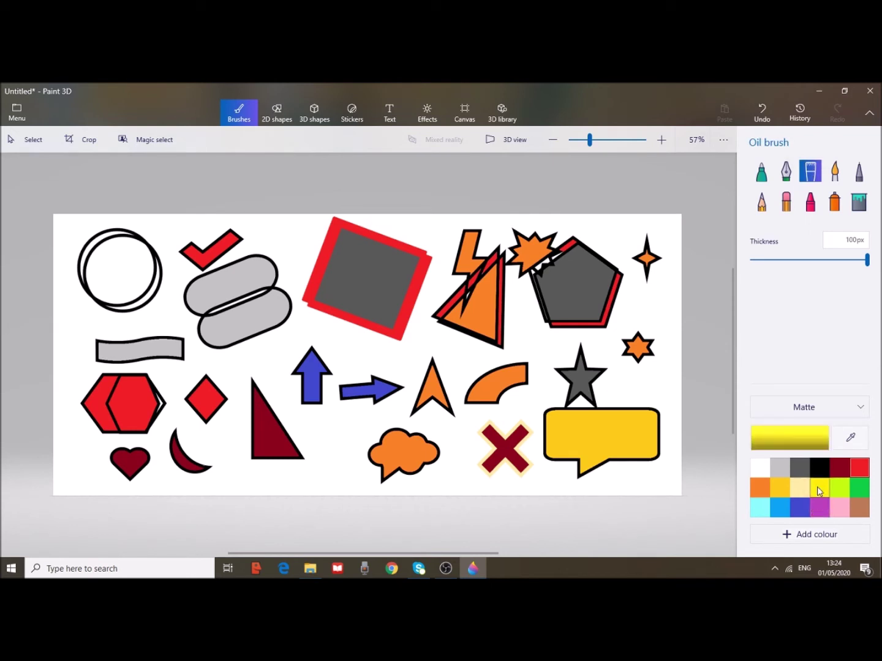
left_click(117, 267)
mouse_move(118, 267)
left_mouse_down()
mouse_move(107, 278)
mouse_move(129, 269)
mouse_move(111, 248)
mouse_move(103, 274)
mouse_move(122, 283)
mouse_move(141, 266)
mouse_move(129, 253)
mouse_move(98, 261)
mouse_move(107, 287)
mouse_move(137, 283)
mouse_move(140, 293)
left_mouse_up()
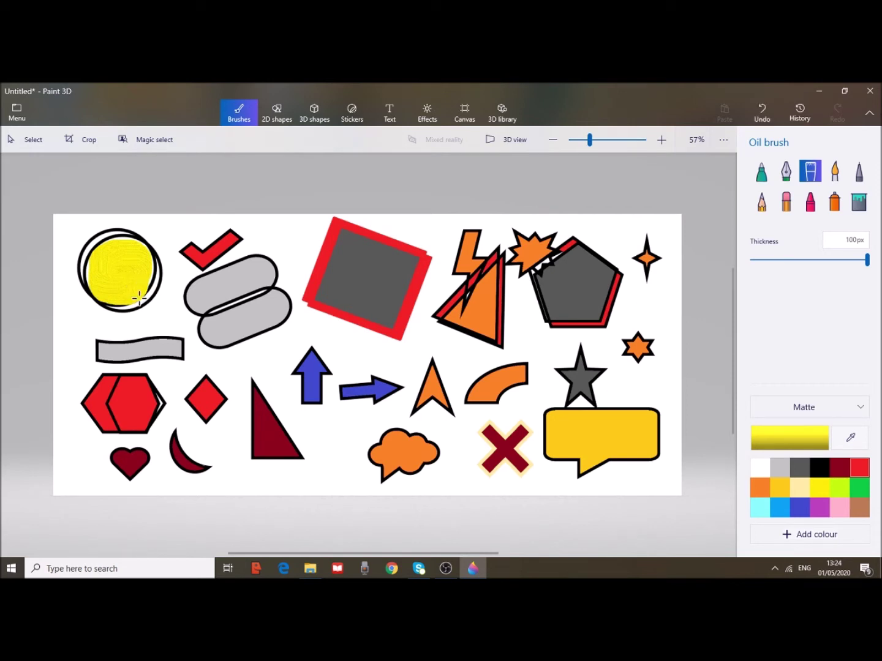
key("ctrl+z")
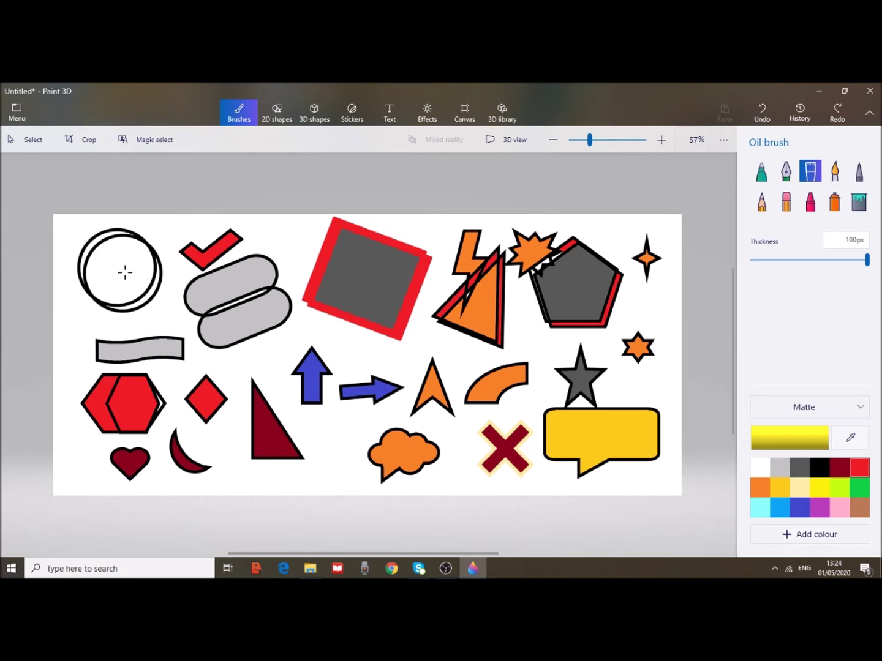
Try more yellow oil-brush strokes inside the inner circle, undoing all but a small patch in the middle.
mouse_move(119, 266)
left_mouse_down()
mouse_move(133, 278)
mouse_move(125, 257)
mouse_move(107, 262)
mouse_move(108, 284)
mouse_move(133, 288)
mouse_move(103, 246)
mouse_move(106, 259)
mouse_move(92, 276)
mouse_move(115, 289)
mouse_move(138, 275)
left_mouse_up()
left_click(130, 285)
key("ctrl+z")
key("ctrl+z")
key("ctrl+z")
key("ctrl+z")
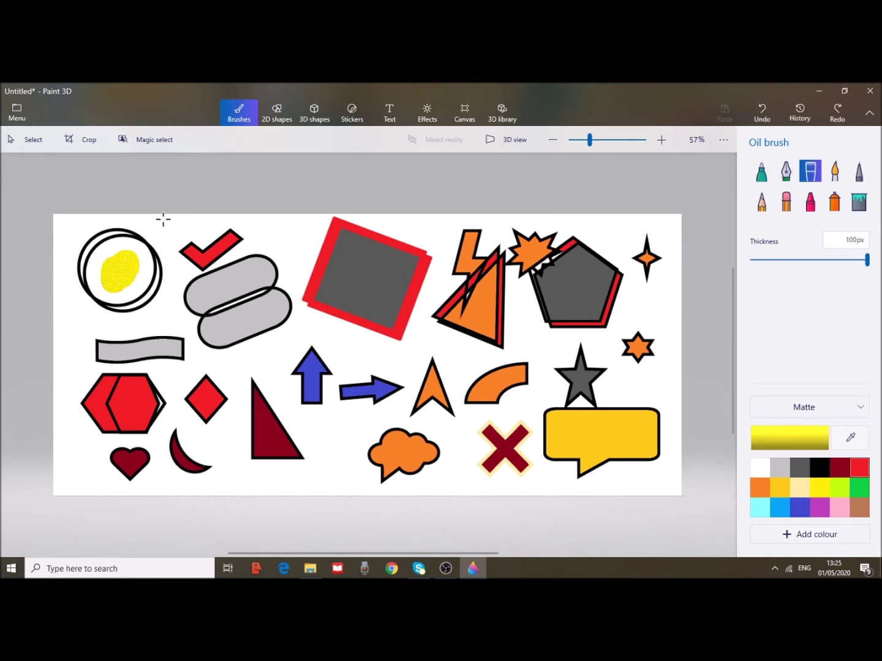
mouse_move(114, 262)
left_mouse_down()
mouse_move(120, 291)
mouse_move(98, 272)
mouse_move(105, 278)
left_mouse_up()
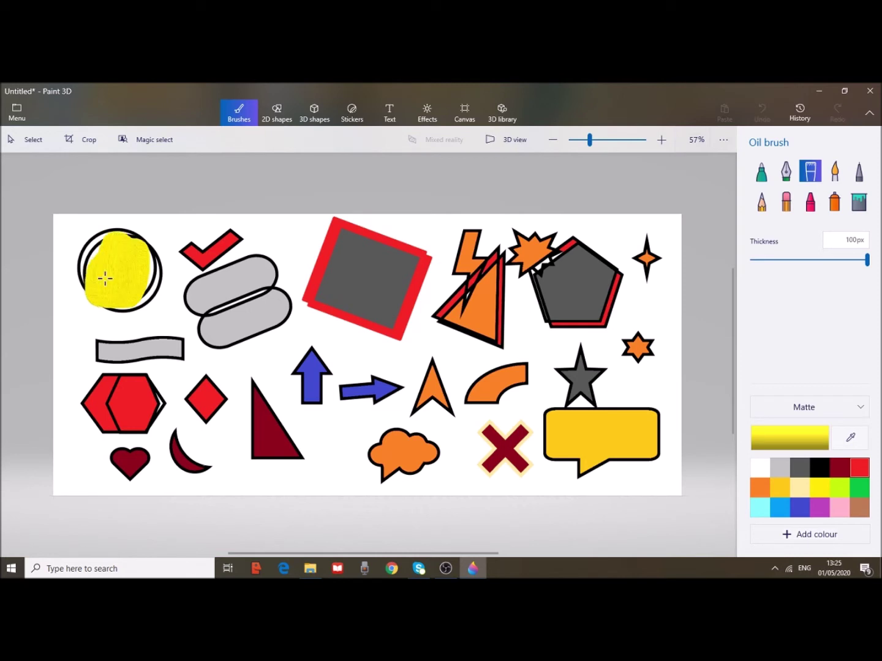
left_click_drag(105, 279, 152, 307)
key("ctrl+z")
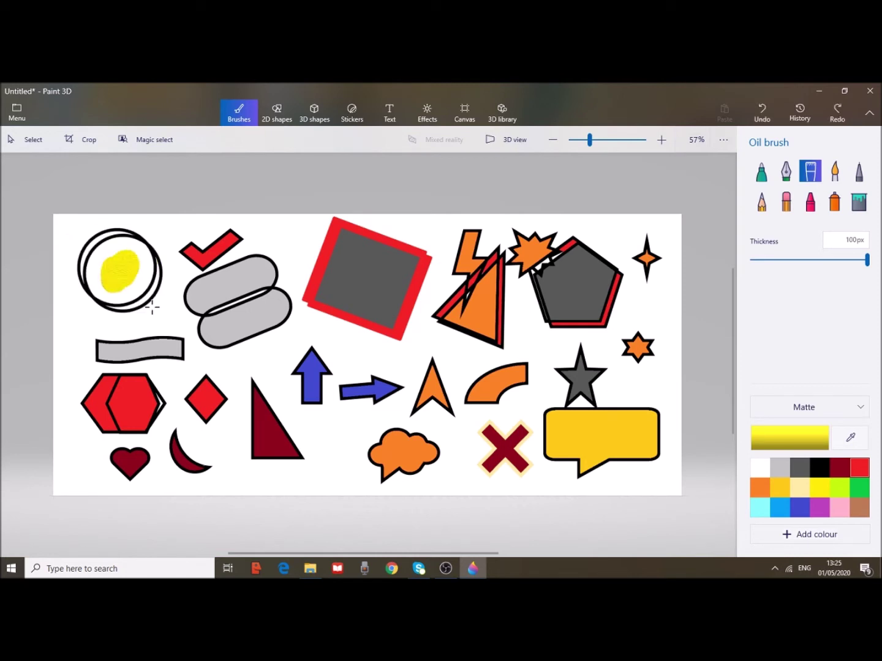
Use Fill to make the whole inner circle solid yellow and the white canvas background purple.
left_click(860, 202)
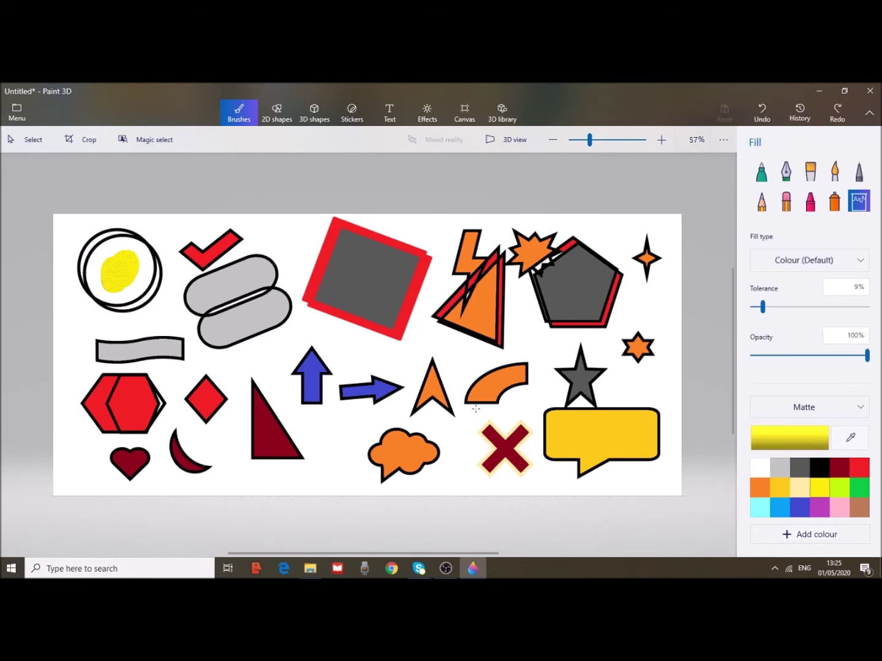
left_click(120, 263)
left_click(109, 249)
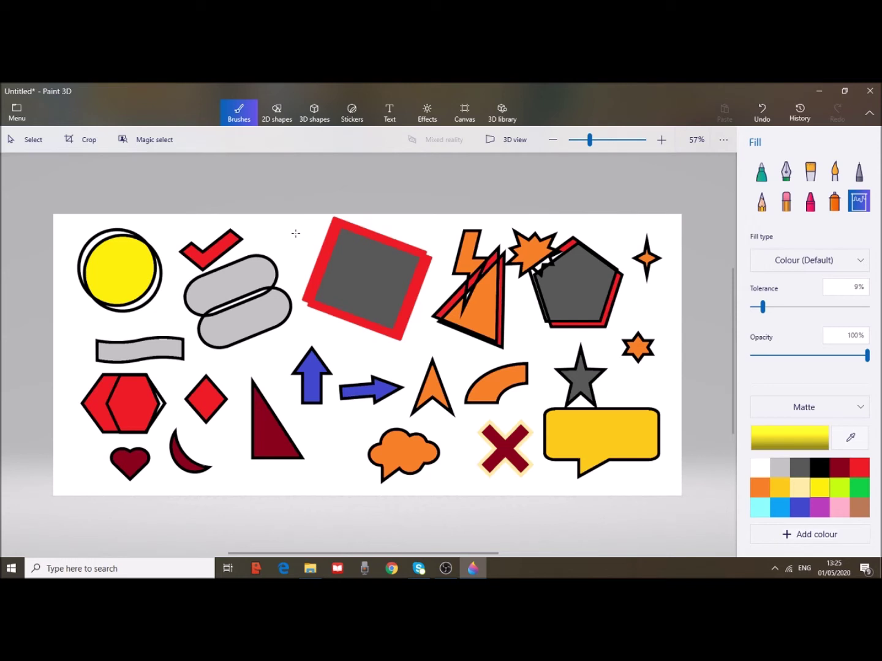
left_click(827, 511)
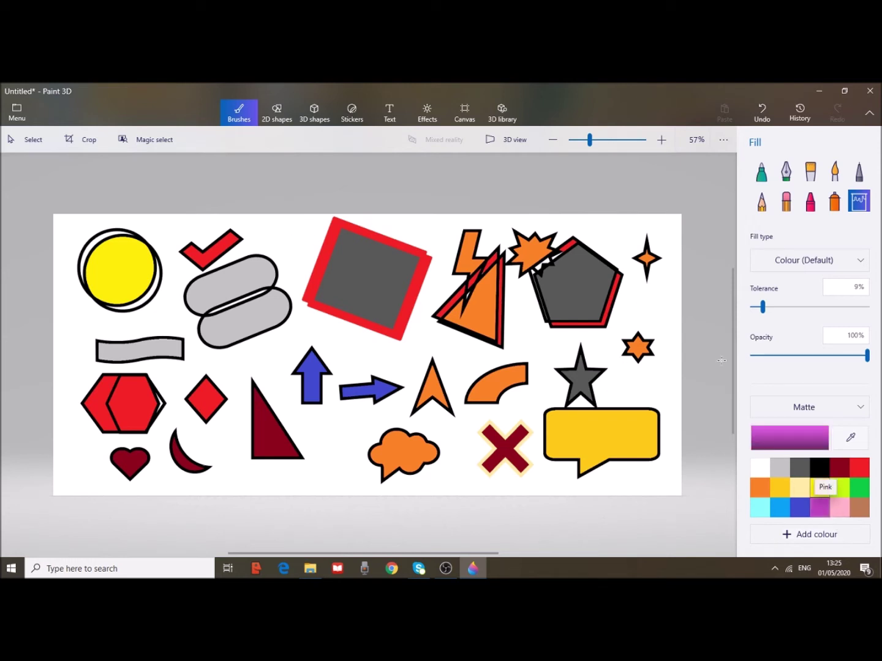
left_click(610, 228)
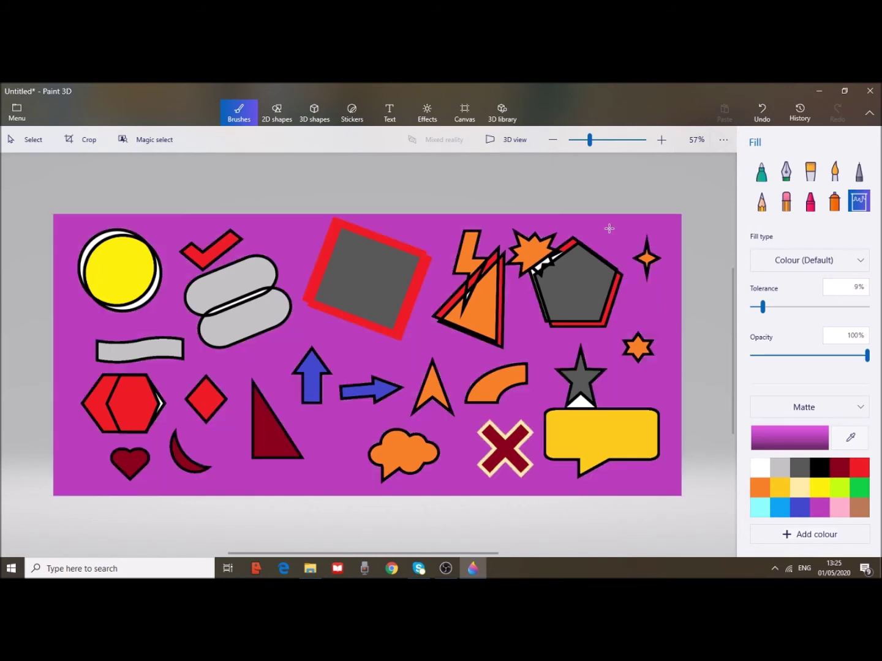
Save a copy of the drawing to the Desktop as a 2D PNG image named "my project" and decline the rating request.
left_click(18, 117)
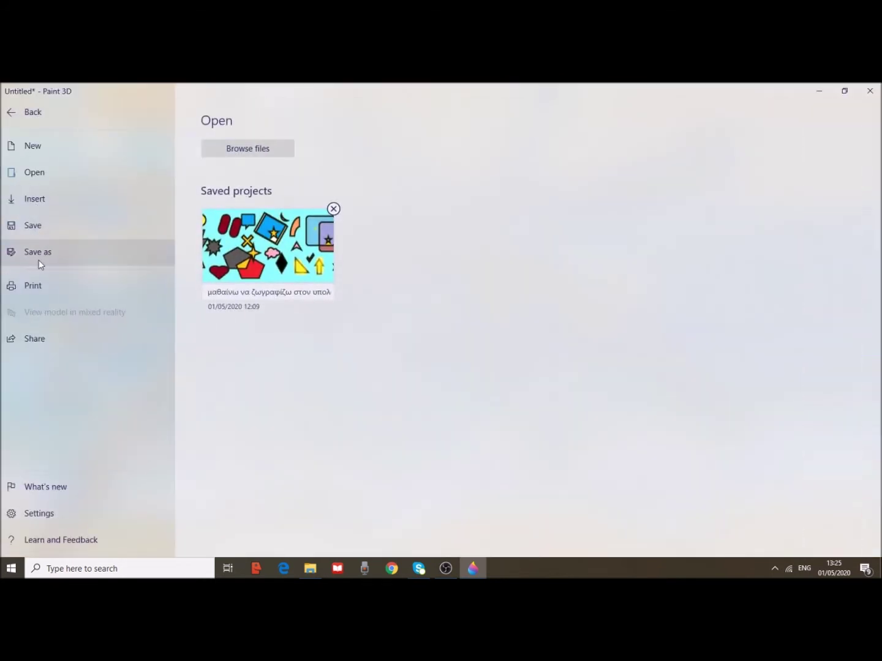
left_click(42, 256)
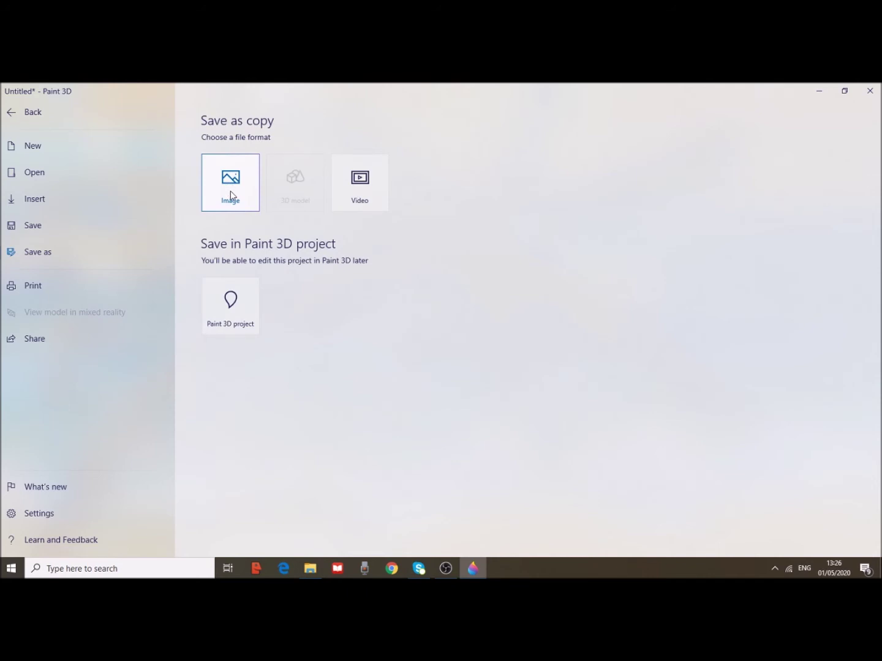
key("Escape")
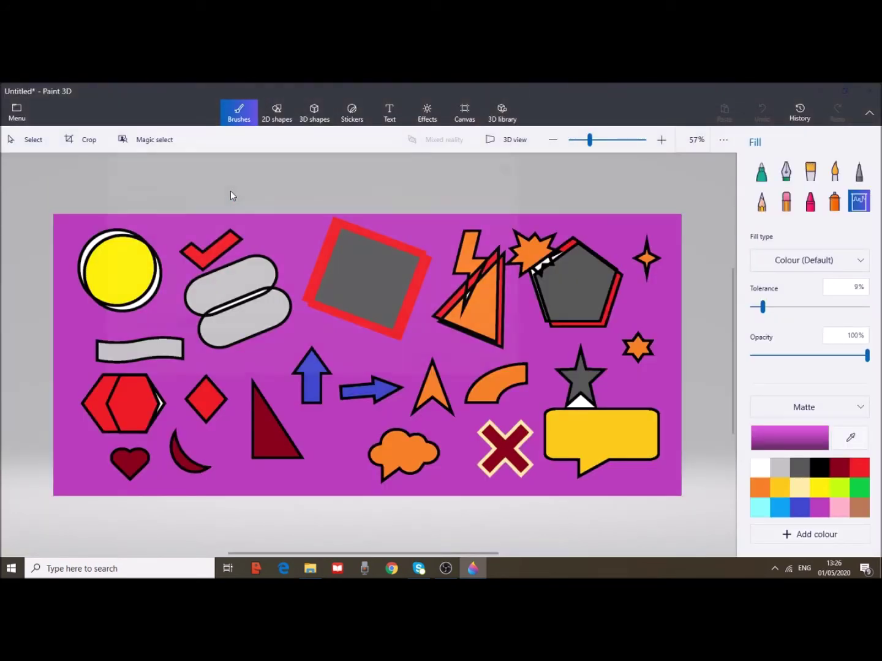
left_click_drag(275, 136, 360, 130)
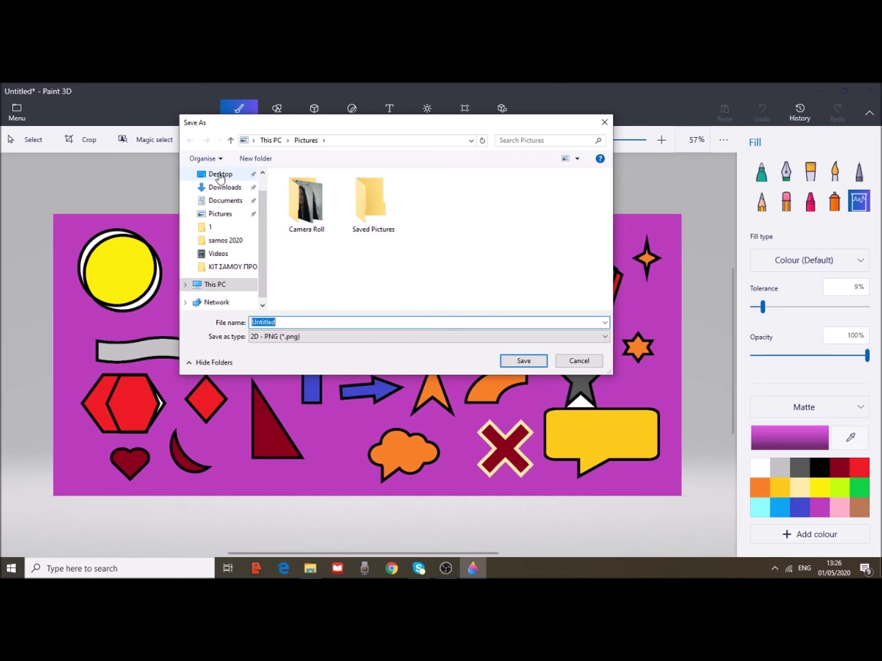
left_click(220, 177)
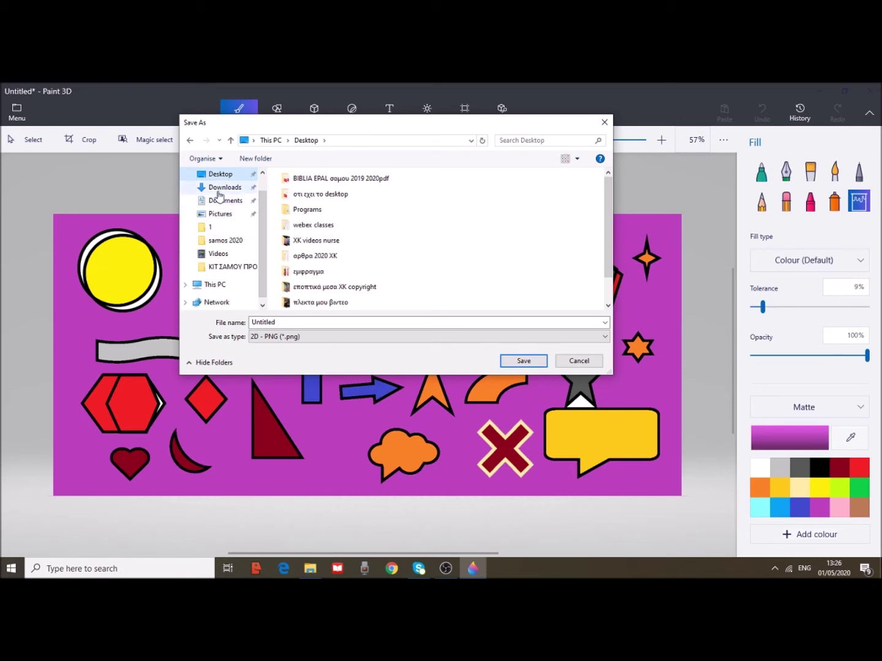
left_click(286, 321)
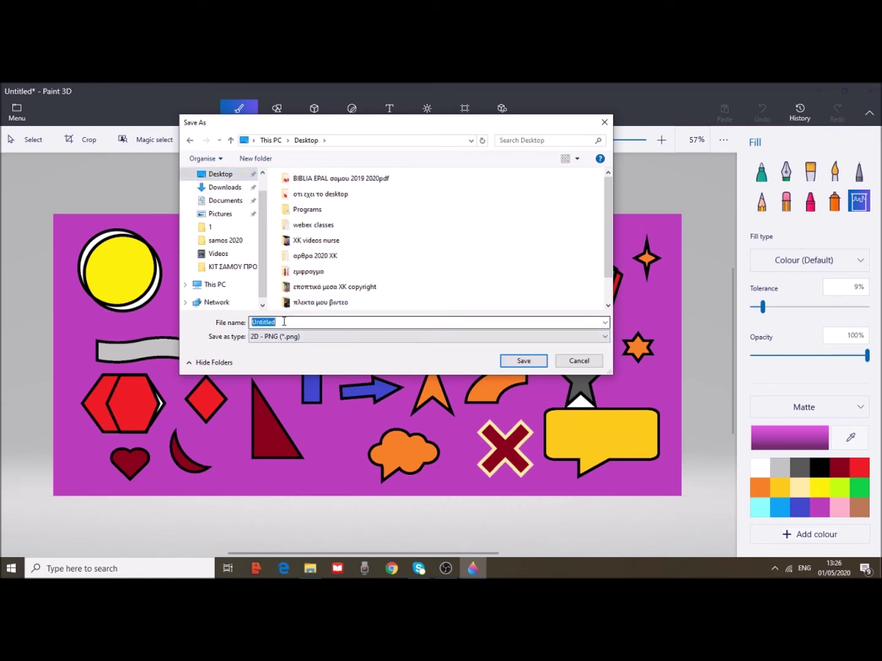
type("my project")
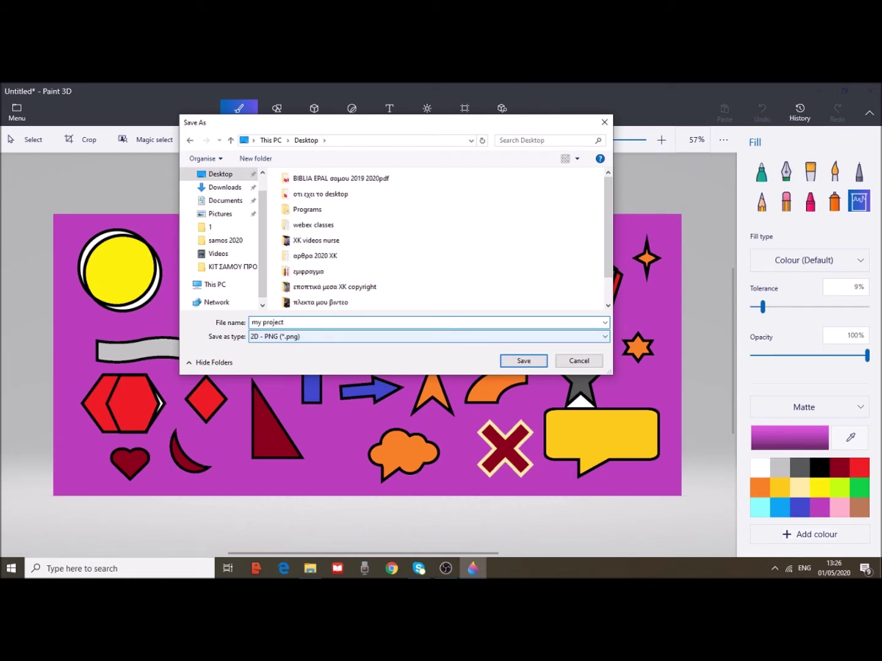
left_click(525, 361)
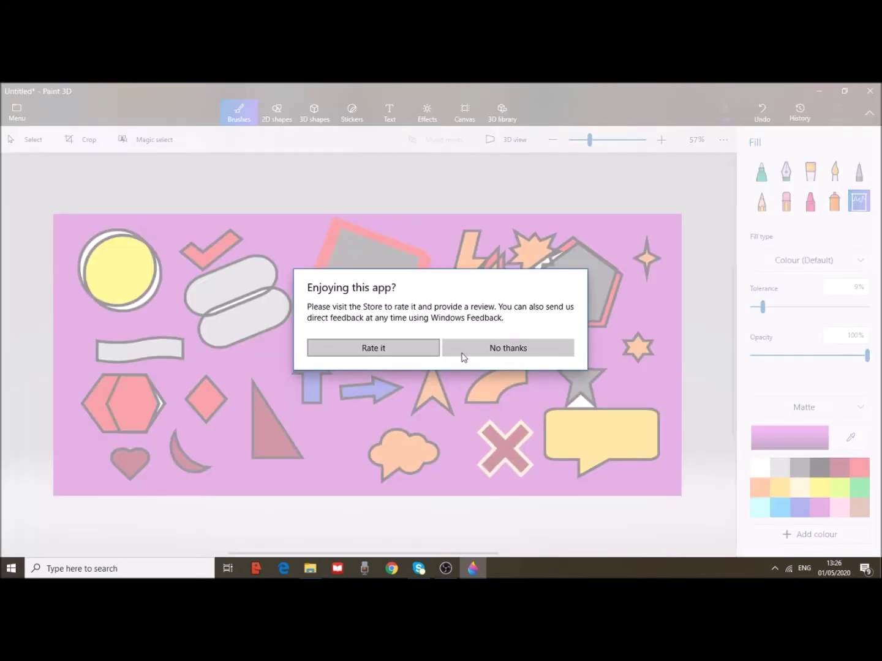
left_click(507, 348)
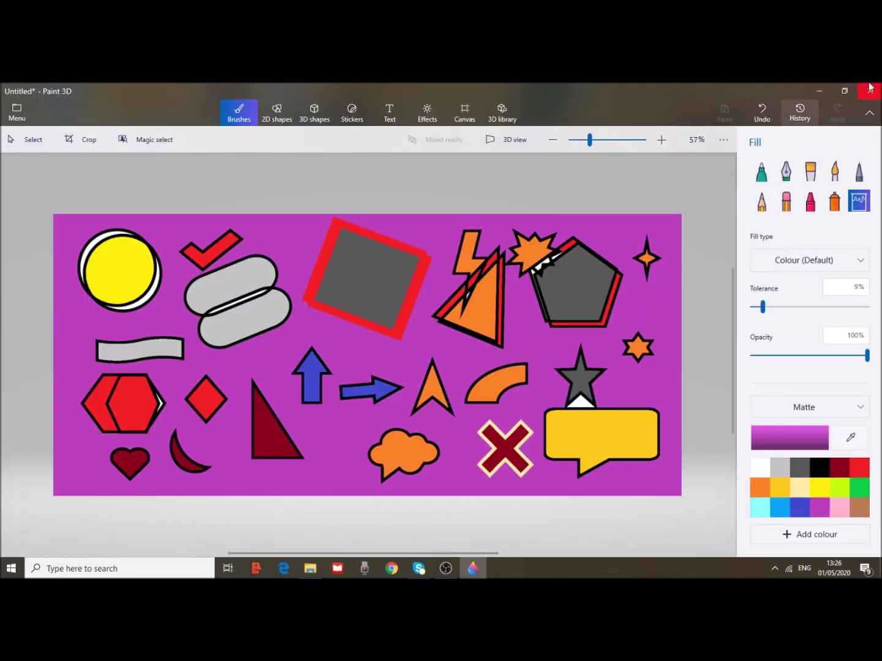
Move the drawing window aside to check the saved "my project" image on the desktop, and restore the window to full size.
mouse_move(249, 91)
left_mouse_down()
mouse_move(249, 111)
mouse_move(679, 108)
left_mouse_up()
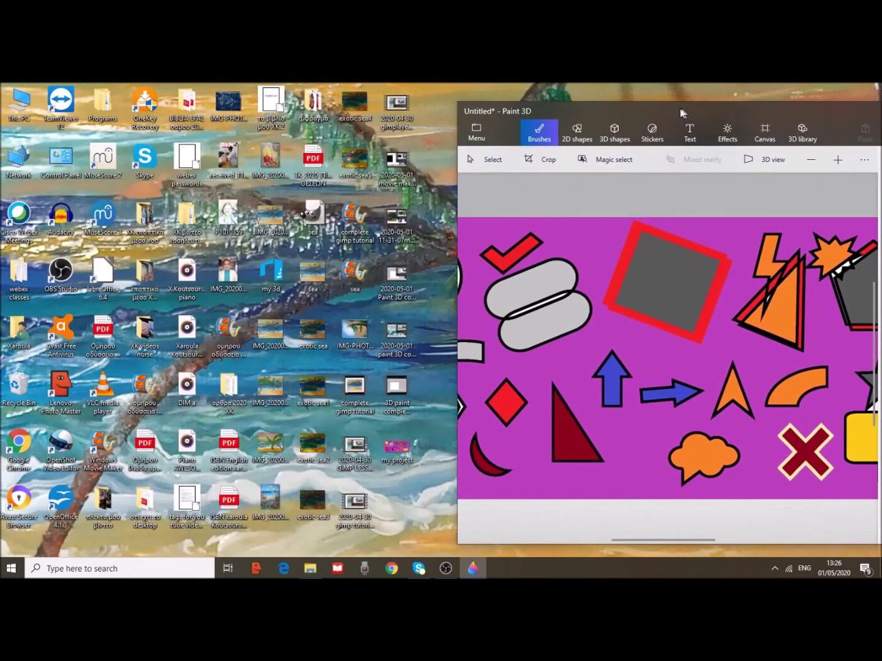
right_click(402, 449)
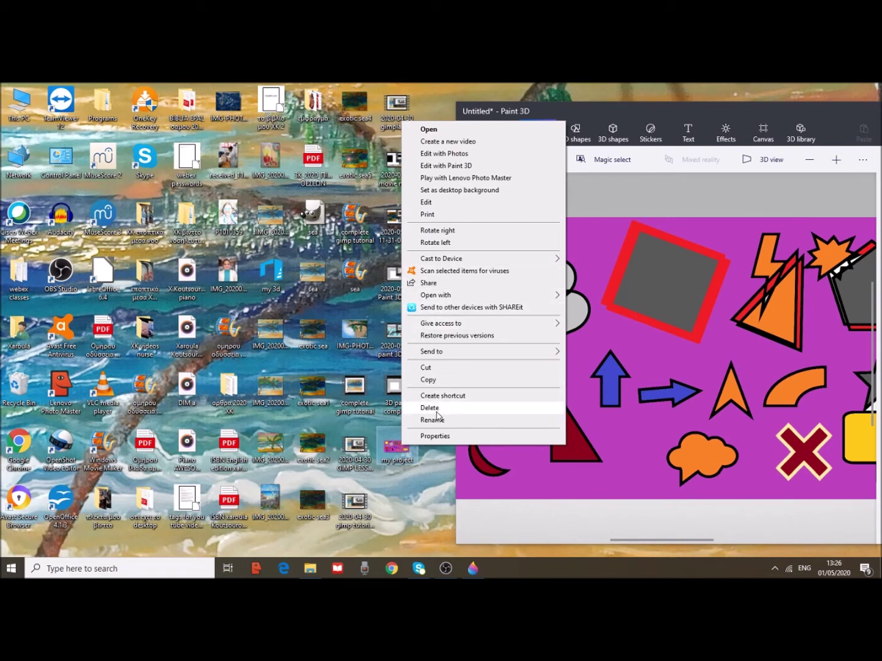
left_click(438, 469)
left_click_drag(692, 109, 398, 109)
left_click(645, 117)
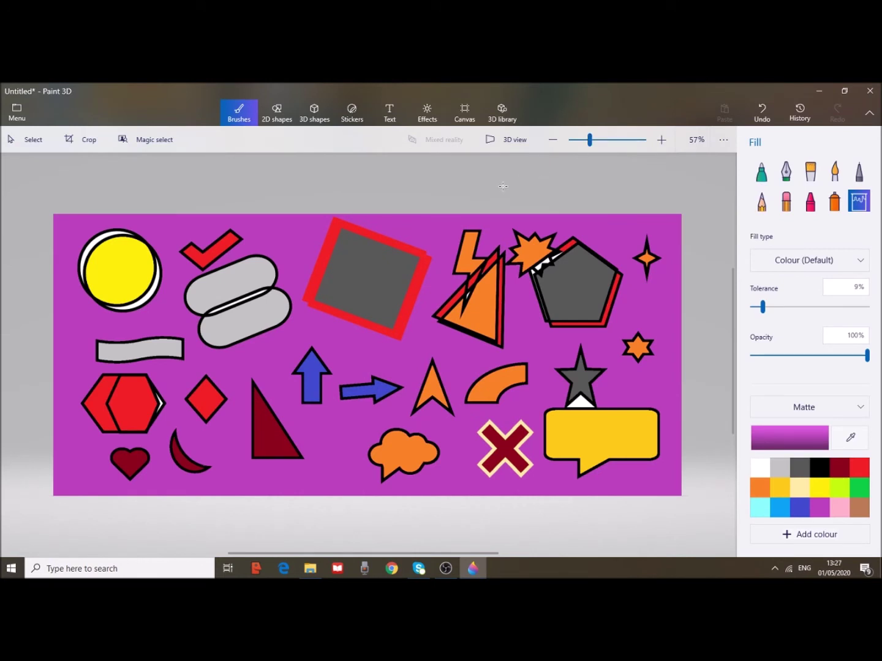
Draw a large purple 3D cube near the middle of the canvas, overlapping the rotated grey square and the triangle.
left_click(273, 118)
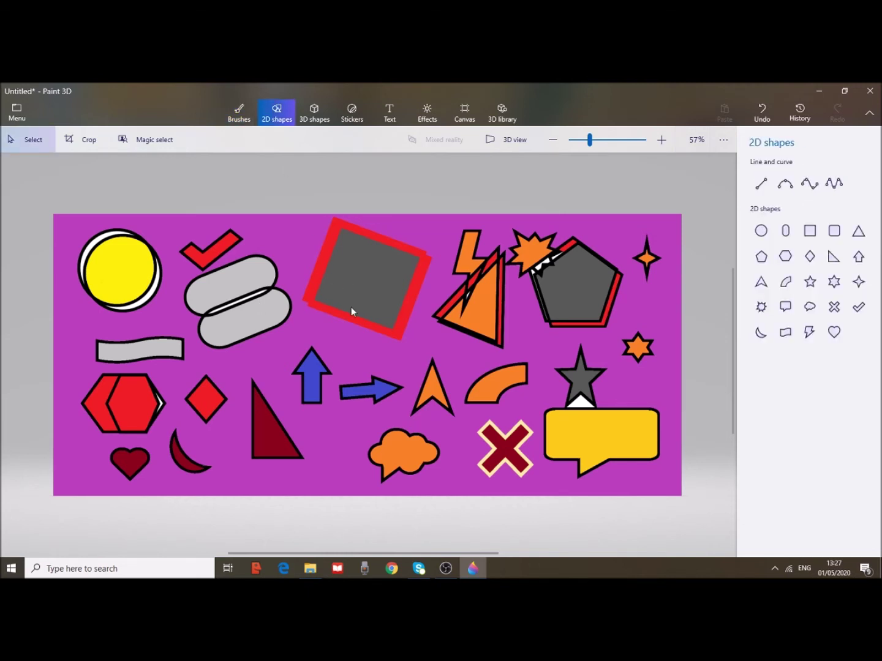
left_click(310, 117)
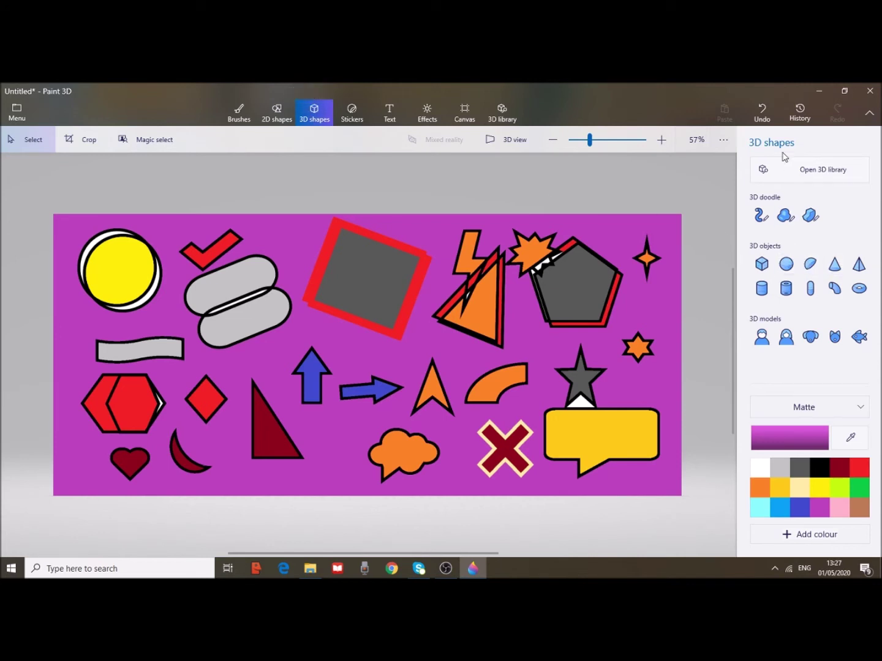
left_click(762, 264)
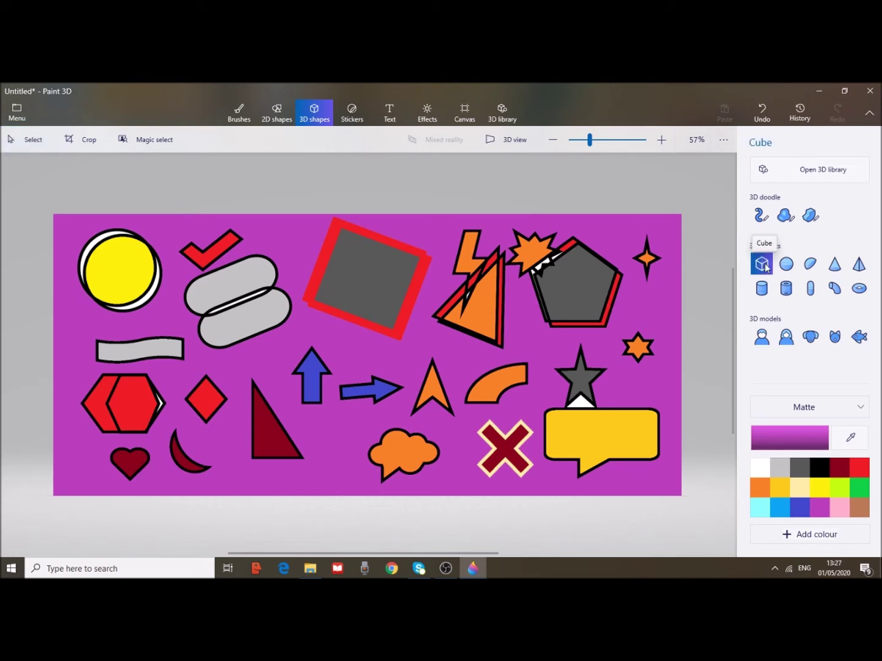
left_click_drag(358, 270, 478, 394)
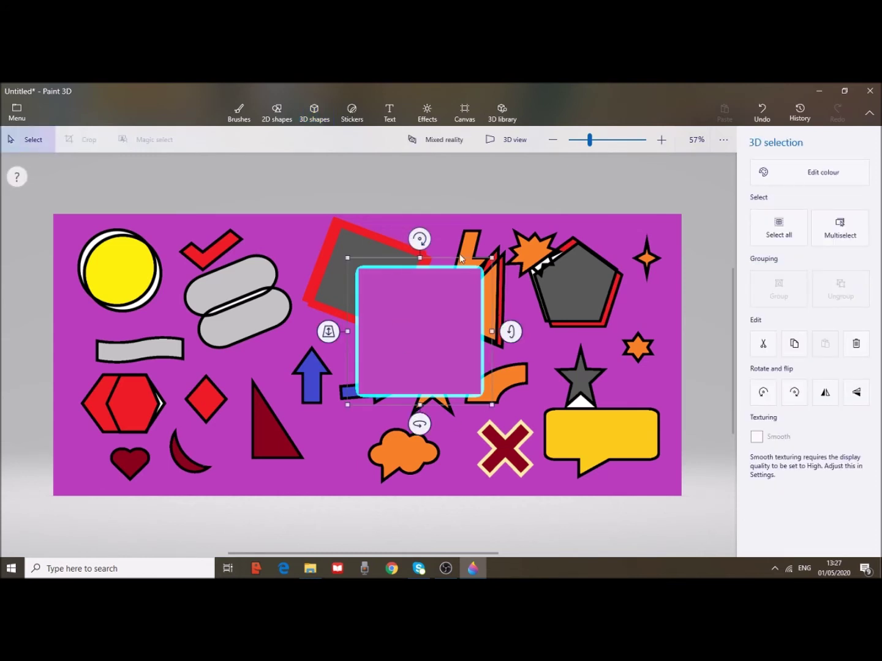
Rotate the cube in the canvas plane and around its other axes until three of its faces show.
left_click_drag(419, 239, 494, 340)
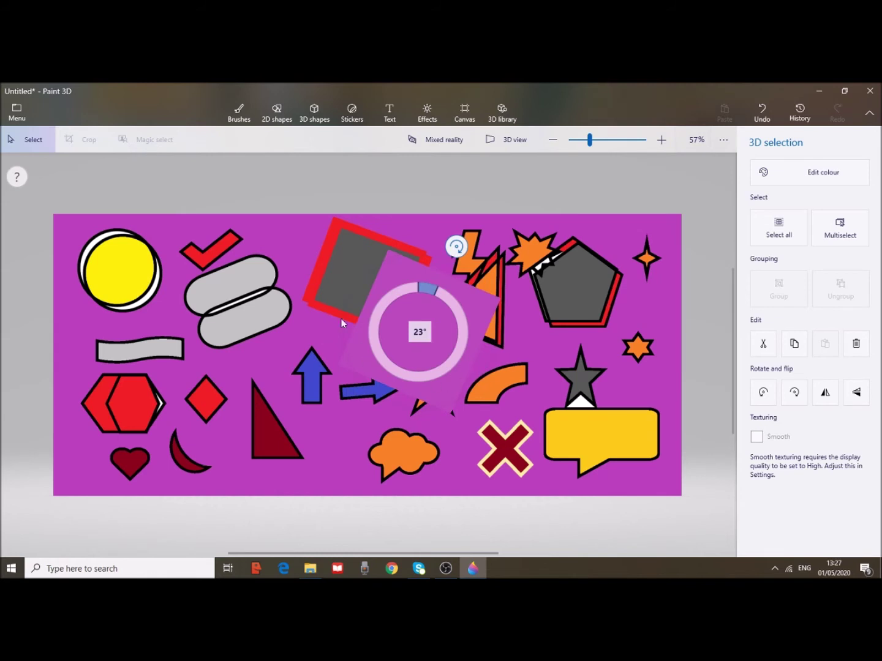
mouse_move(455, 281)
left_mouse_down()
mouse_move(463, 322)
mouse_move(387, 295)
mouse_move(477, 322)
mouse_move(462, 300)
left_mouse_up()
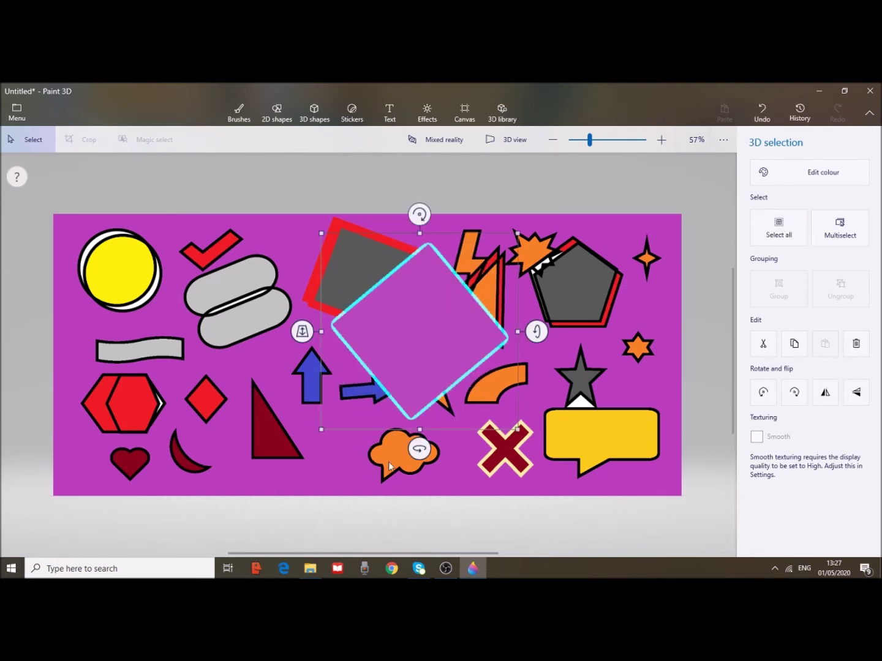
left_click_drag(426, 448, 362, 401)
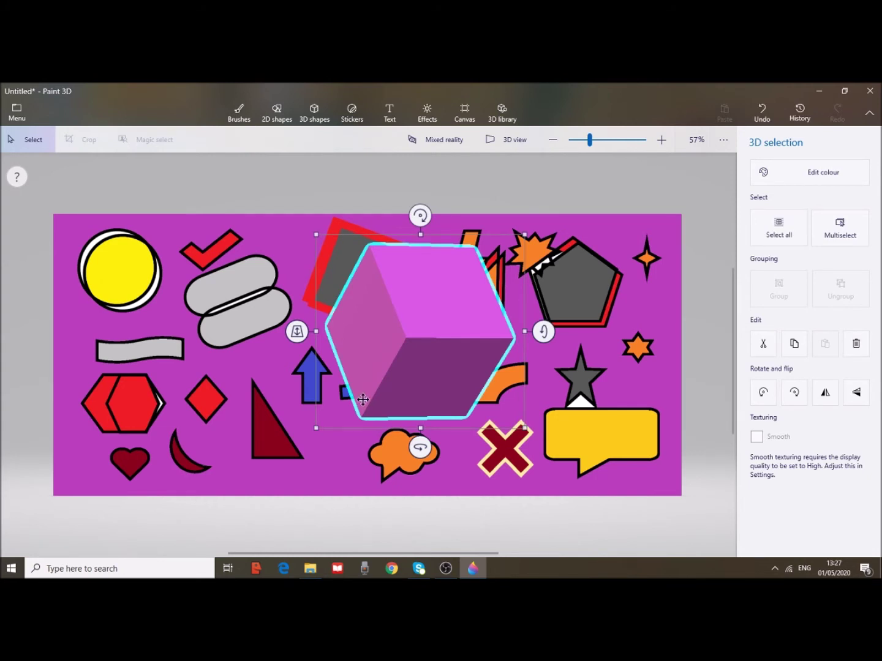
Fill the whole cube with light blue.
left_click(238, 114)
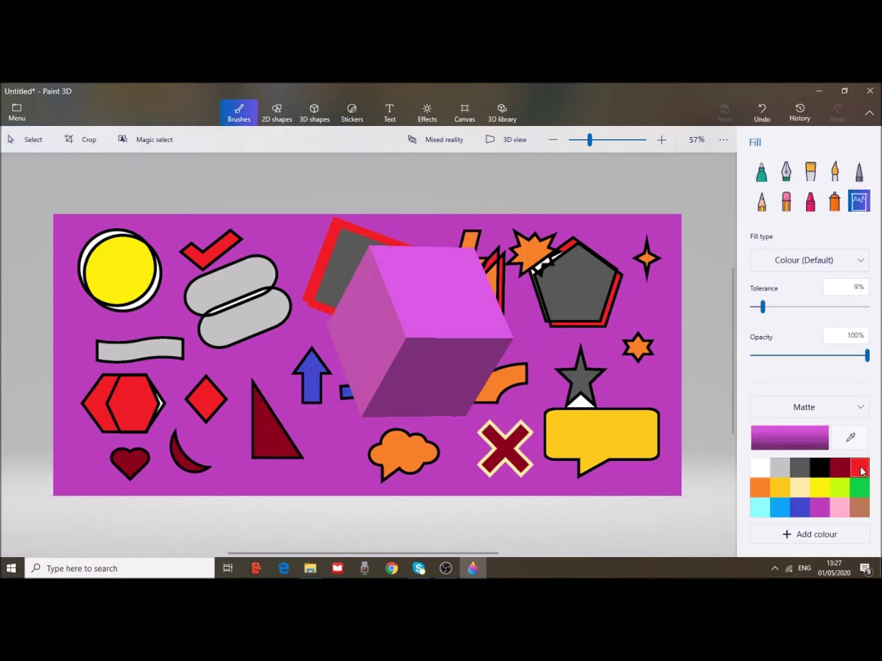
left_click(780, 508)
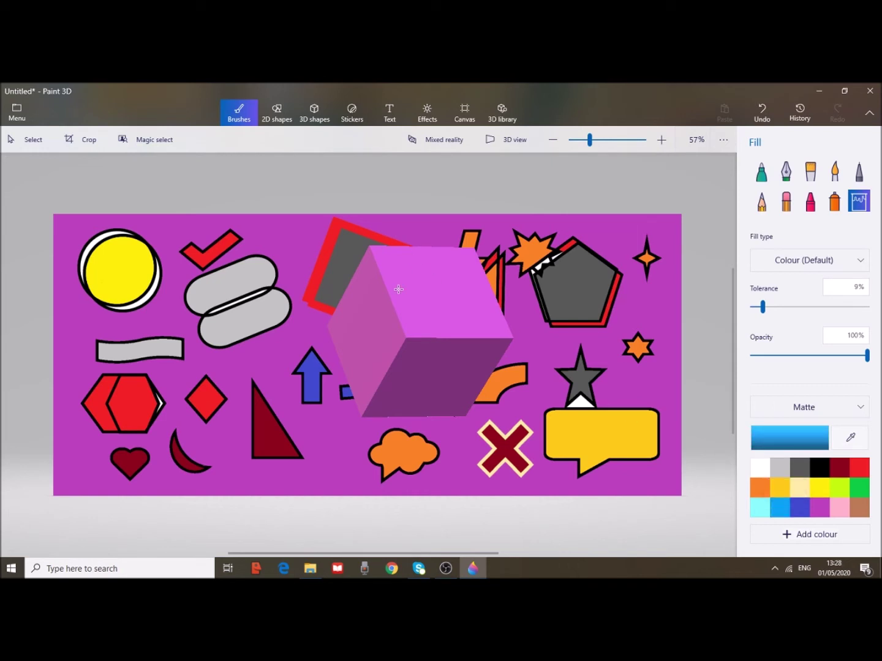
left_click(421, 411)
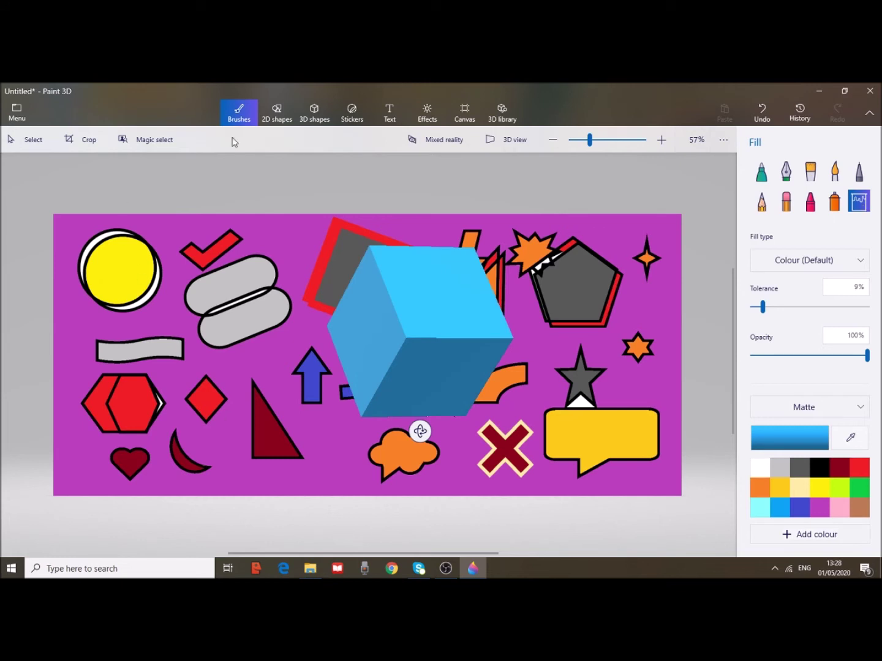
Draw a light blue 3D sphere between the grey pentagon and the yellow speech bubble, and rotate it around its own axes.
left_click(308, 115)
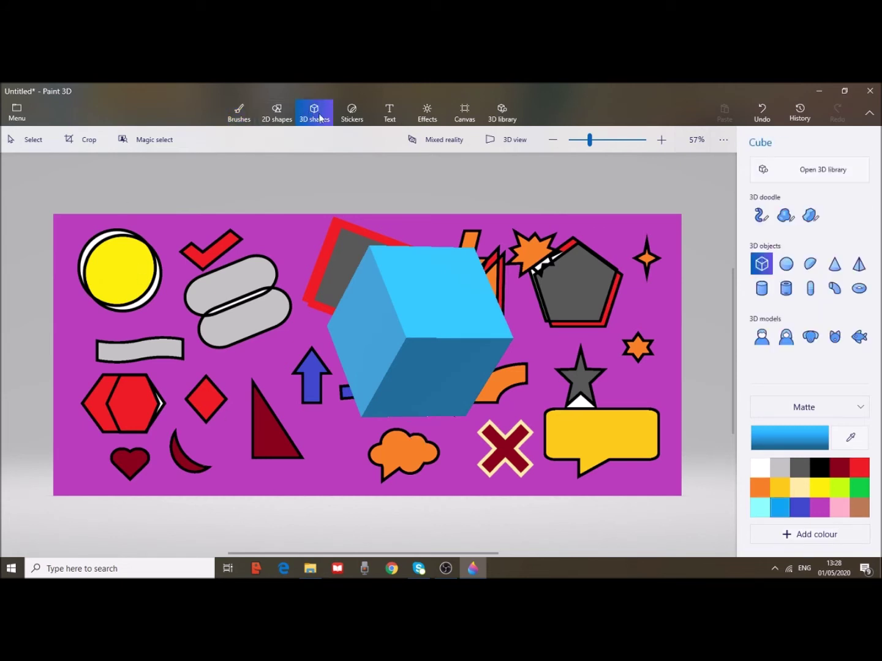
left_click(790, 265)
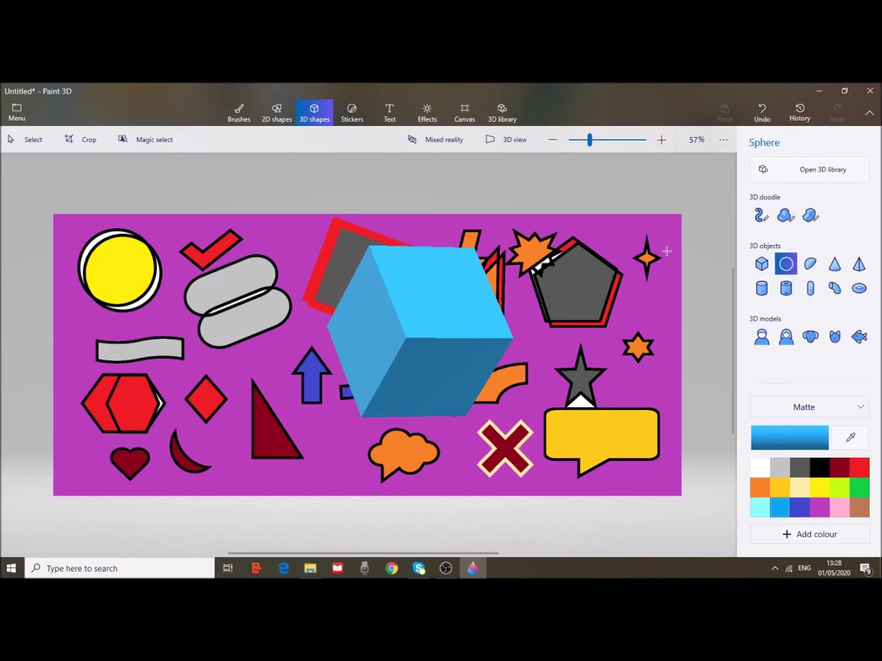
mouse_move(538, 321)
left_mouse_down()
mouse_move(625, 421)
mouse_move(642, 424)
left_mouse_up()
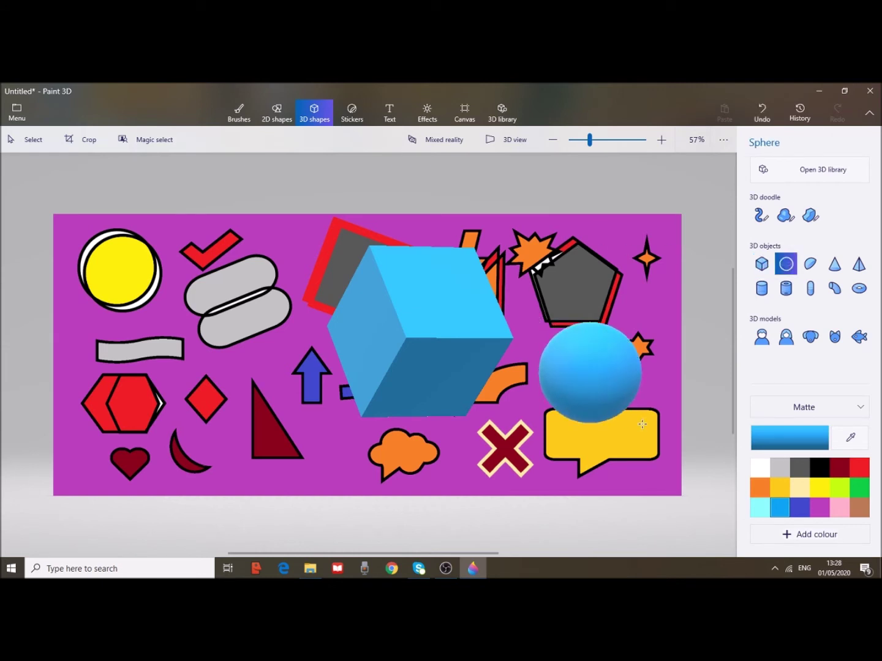
mouse_move(593, 454)
left_mouse_down()
mouse_move(564, 457)
mouse_move(594, 457)
mouse_move(586, 437)
left_mouse_up()
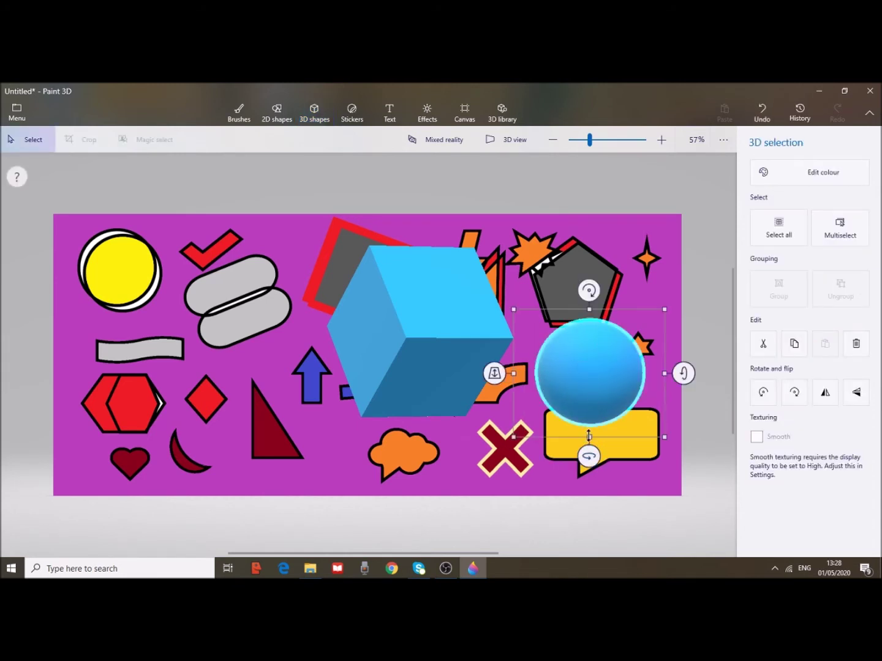
left_click_drag(683, 373, 649, 396)
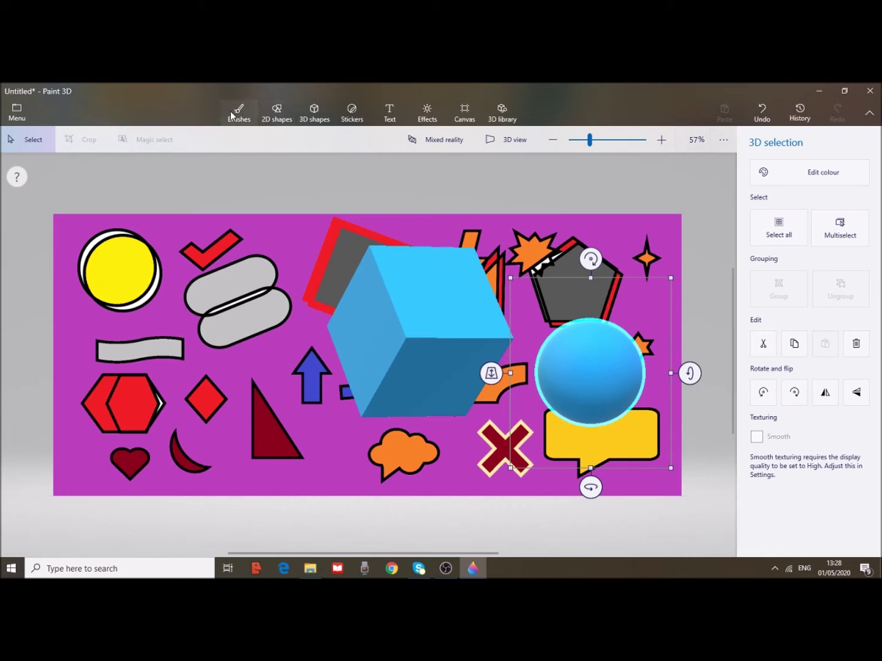
Fill the sphere with red.
key("Escape")
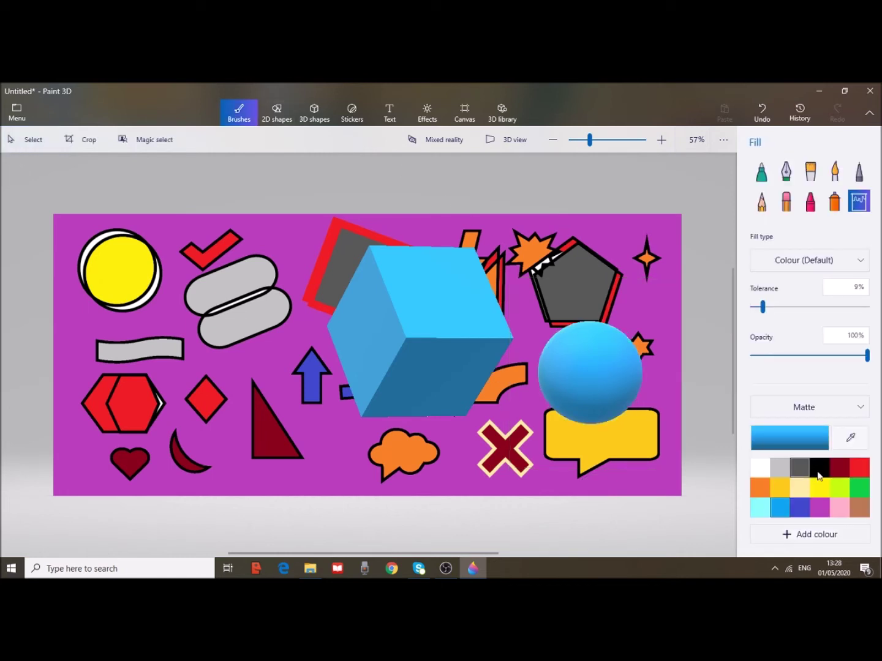
left_click(859, 470)
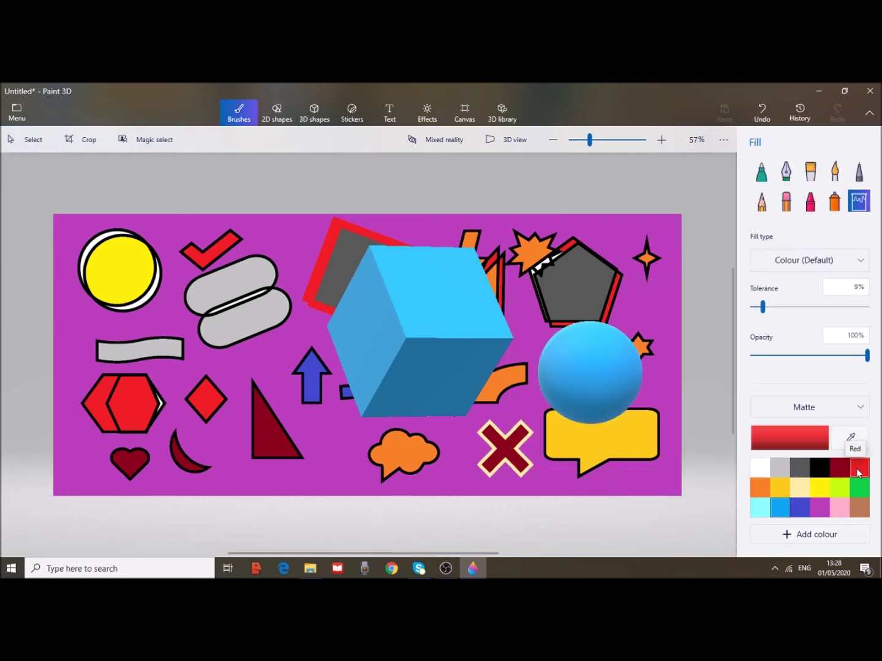
left_click(609, 377)
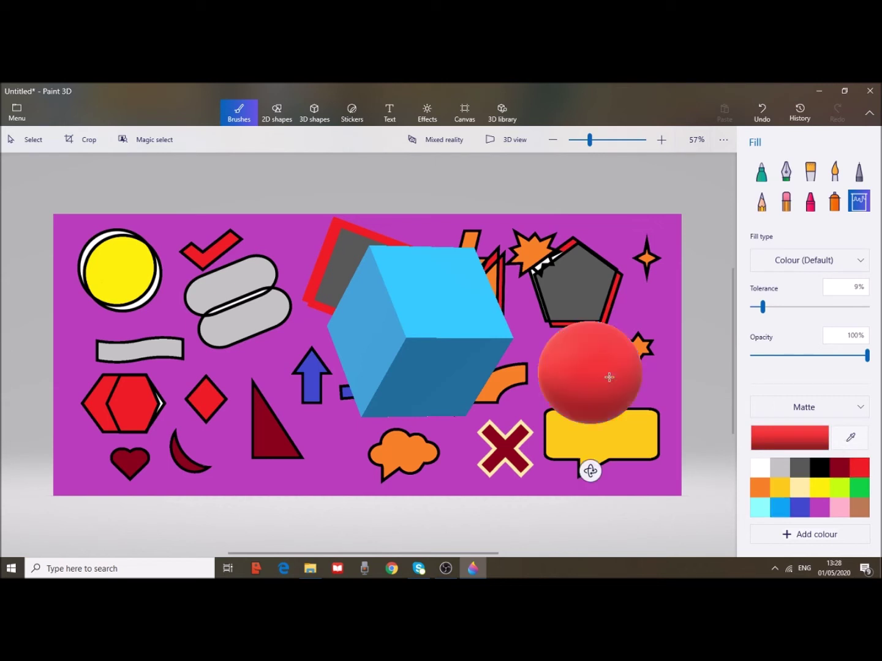
Draw a red 3D hemisphere over the grey wavy banner and hexagons, and tilt it until its flat underside shows.
left_click(316, 112)
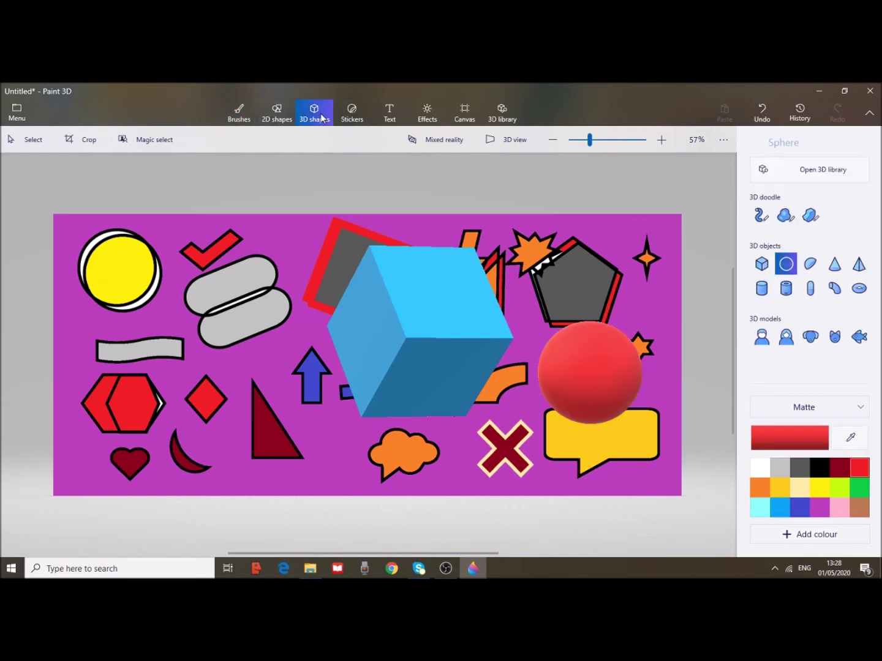
left_click(812, 264)
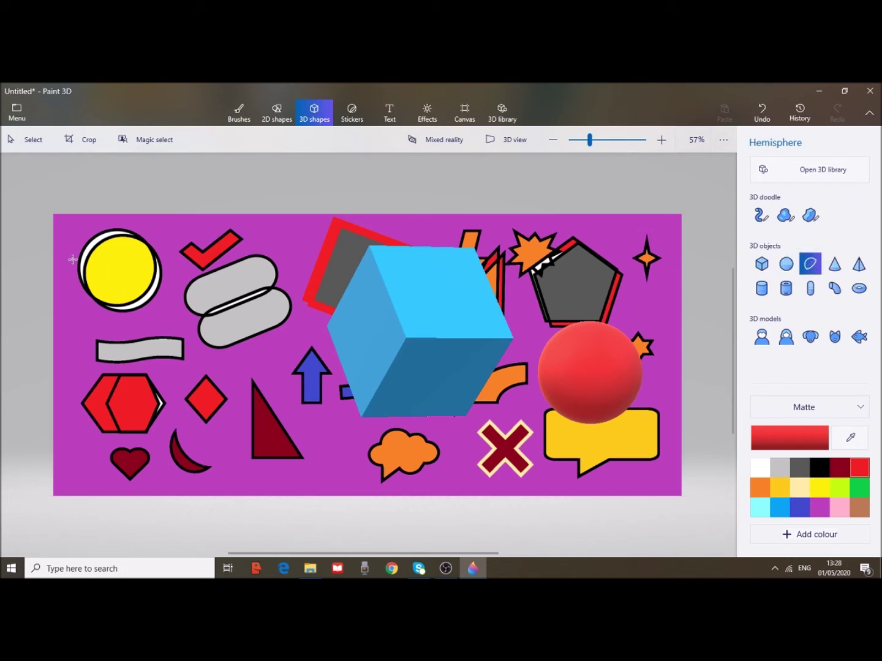
left_click_drag(121, 277, 257, 419)
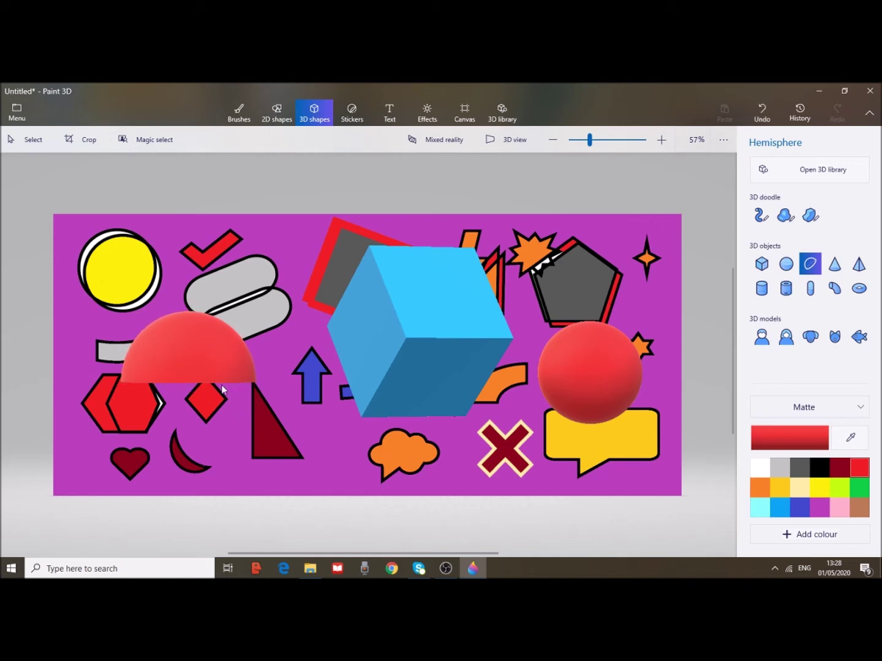
left_click(222, 390)
mouse_move(187, 409)
left_mouse_down()
mouse_move(218, 410)
mouse_move(190, 411)
left_mouse_up()
left_click_drag(309, 347, 280, 328)
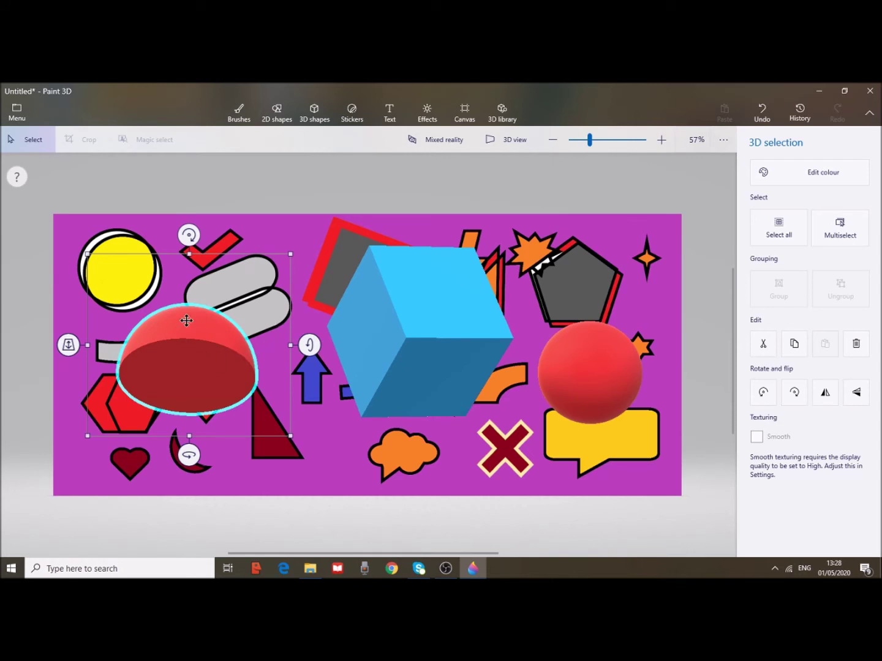
Draw a red 3D cone below the blue arrow, and tilt it until its circular base shows.
left_click(316, 119)
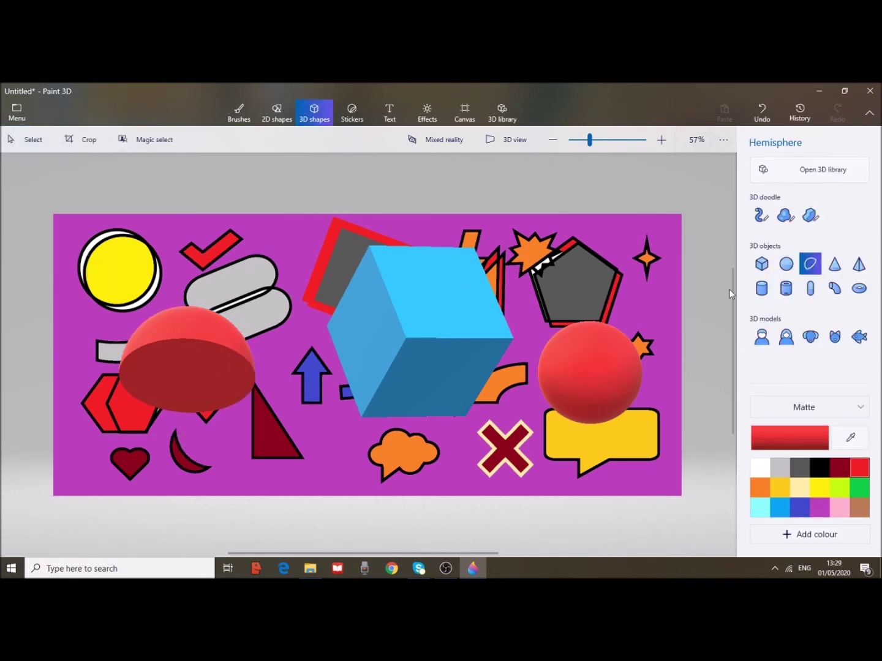
left_click(839, 265)
left_click_drag(277, 378, 360, 478)
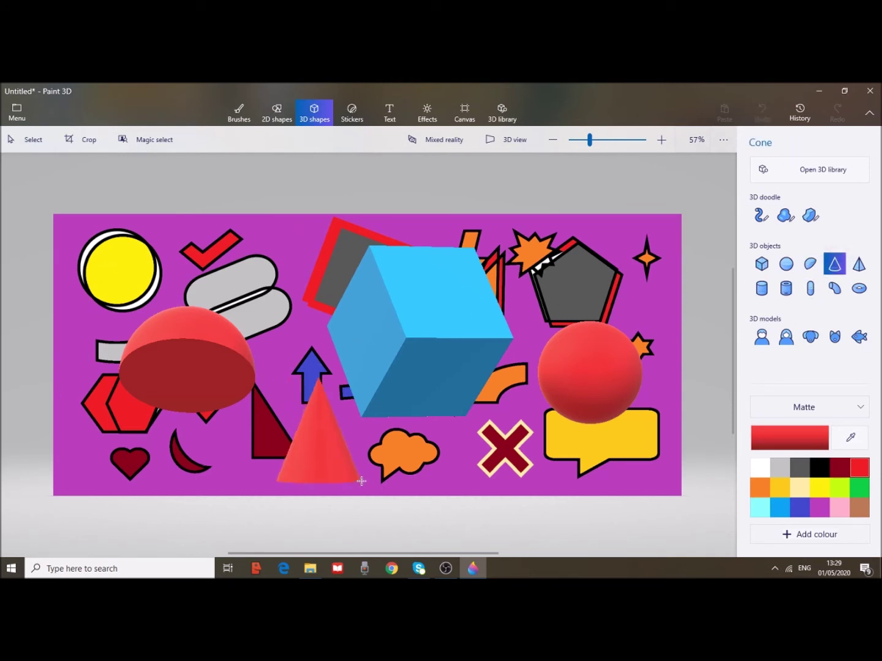
left_click(340, 458)
left_click_drag(316, 513, 349, 490)
left_click_drag(395, 430, 377, 408)
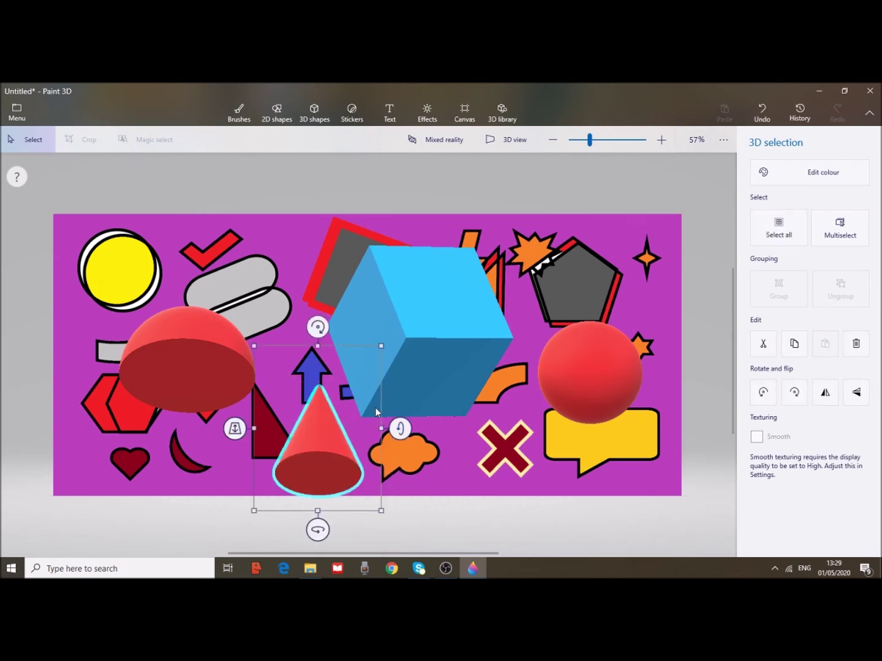
Fill the cone with indigo.
left_click(244, 120)
left_click(799, 509)
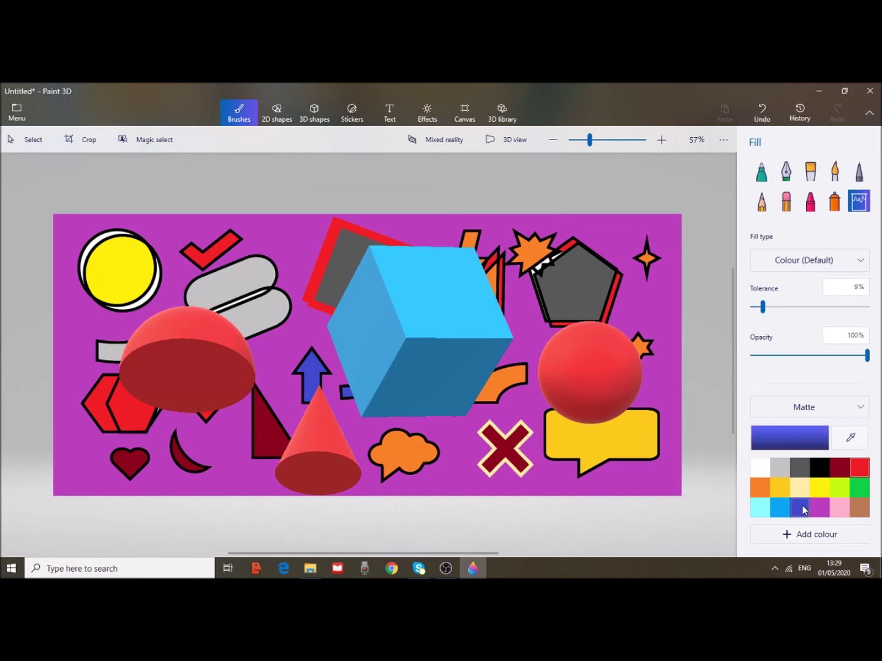
left_click(322, 448)
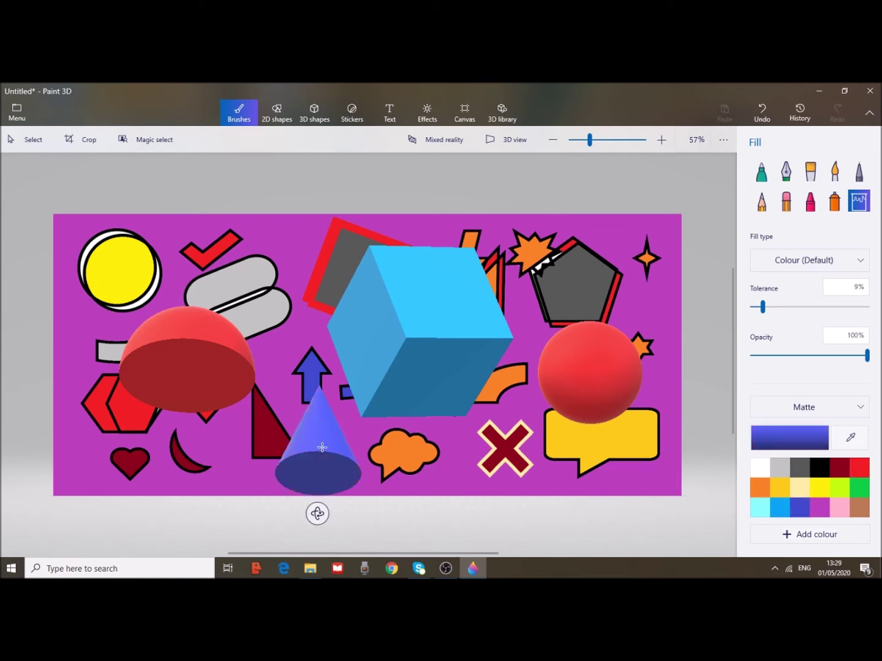
Draw an indigo 3D pyramid between the grey rounded shapes and the cube, and tilt it to show several faces.
left_click(314, 114)
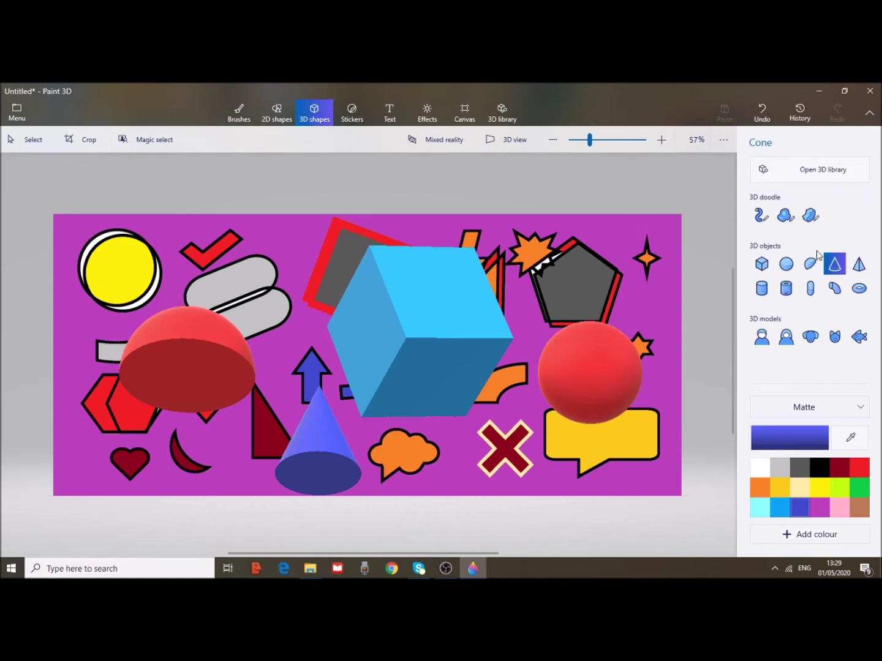
left_click(859, 265)
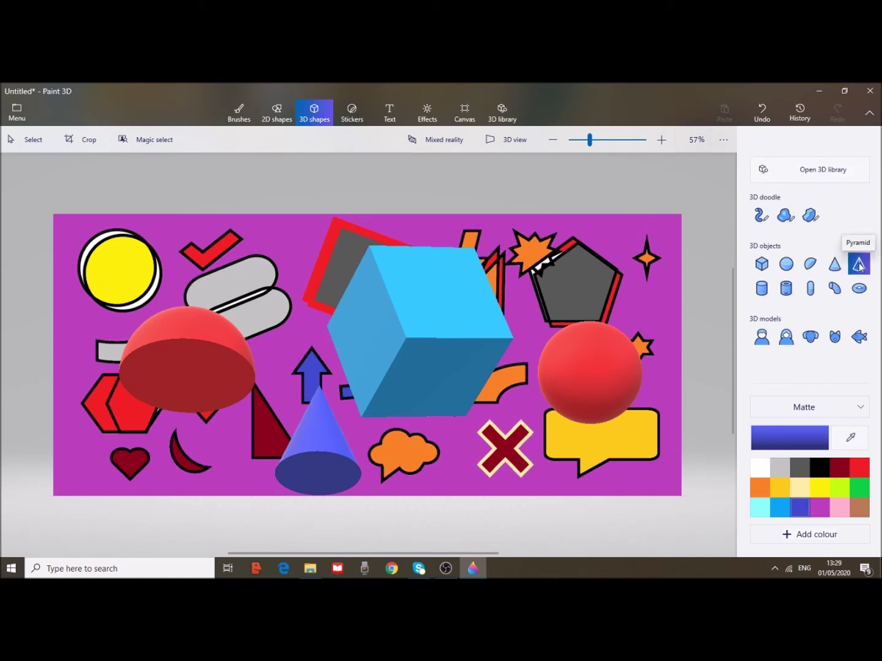
left_click_drag(245, 228, 346, 317)
left_click(315, 306)
left_click_drag(361, 271, 317, 301)
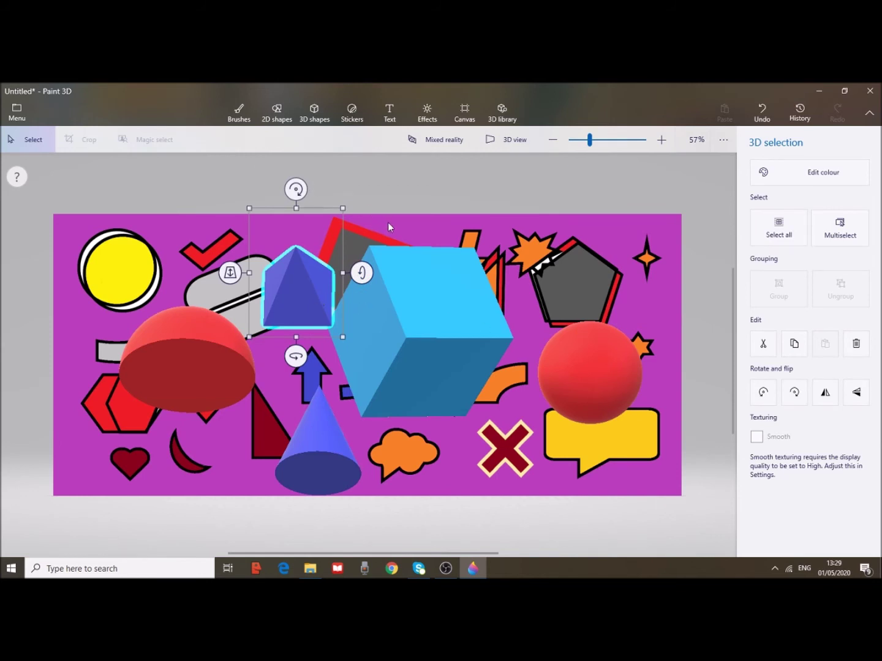
left_click(427, 225)
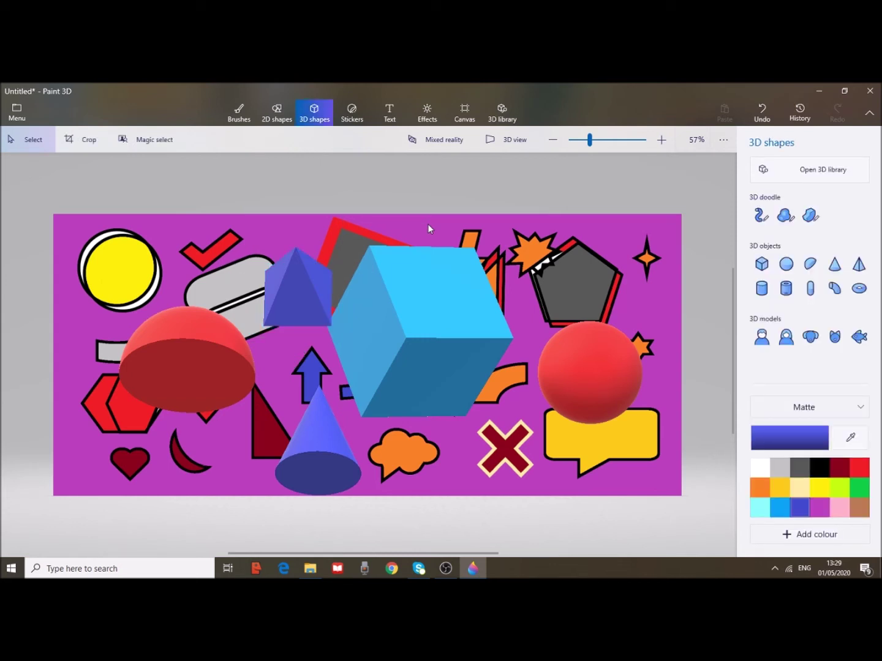
Draw an indigo 3D cylinder above the red sphere, overlapping the pentagon, and tilt it until its circular top shows.
left_click(761, 288)
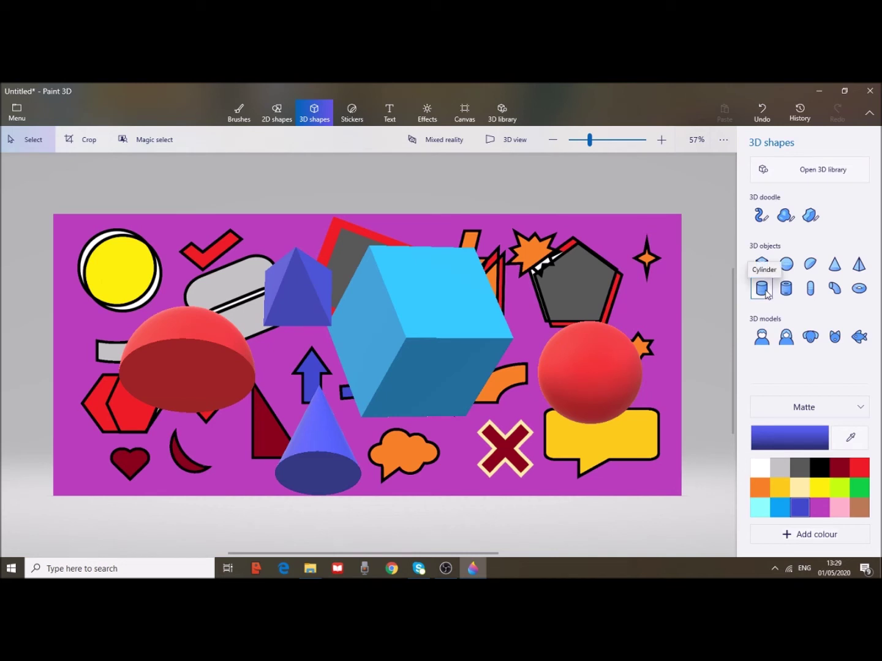
left_click(763, 288)
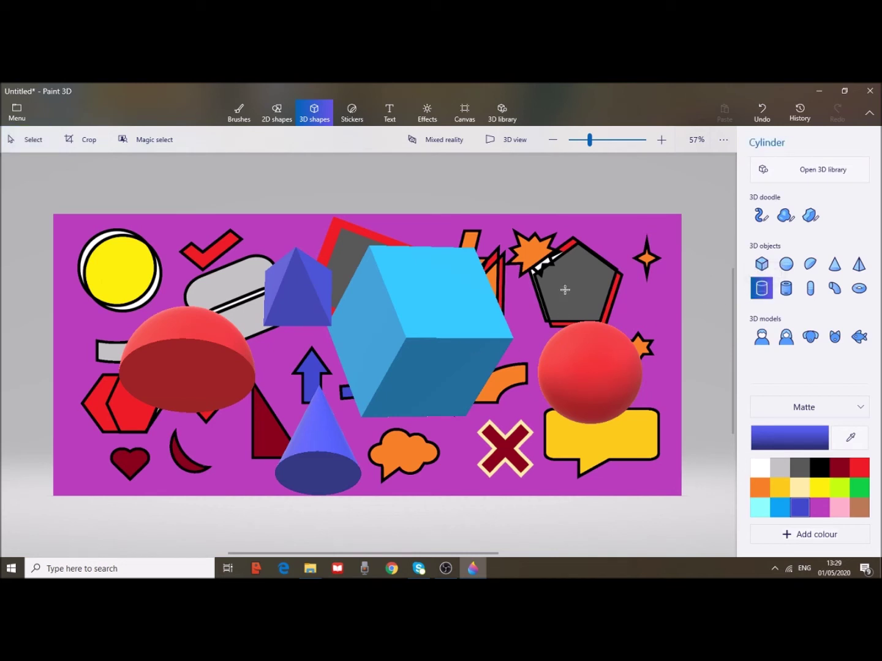
left_click_drag(578, 223, 650, 313)
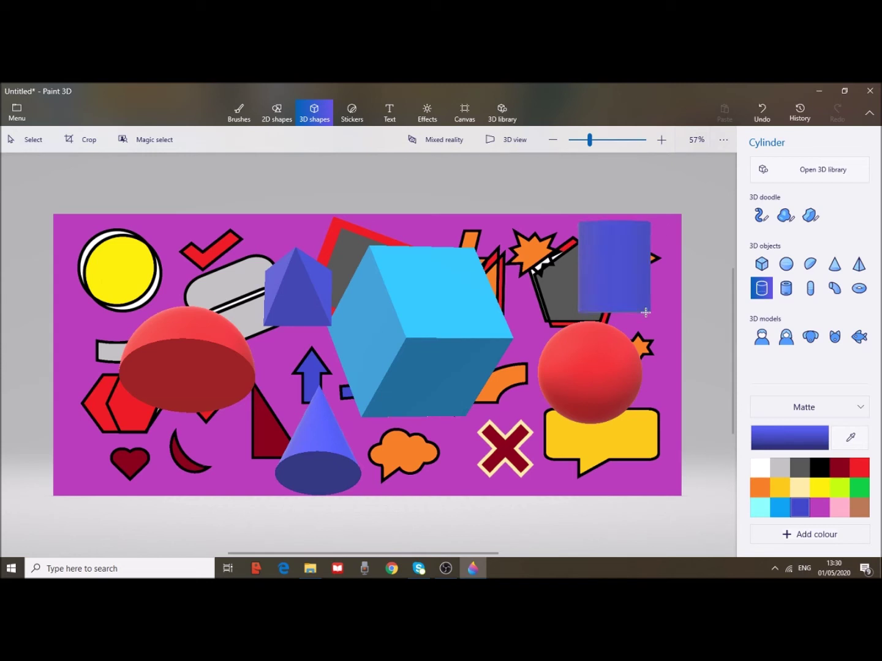
left_click_drag(686, 268, 683, 297)
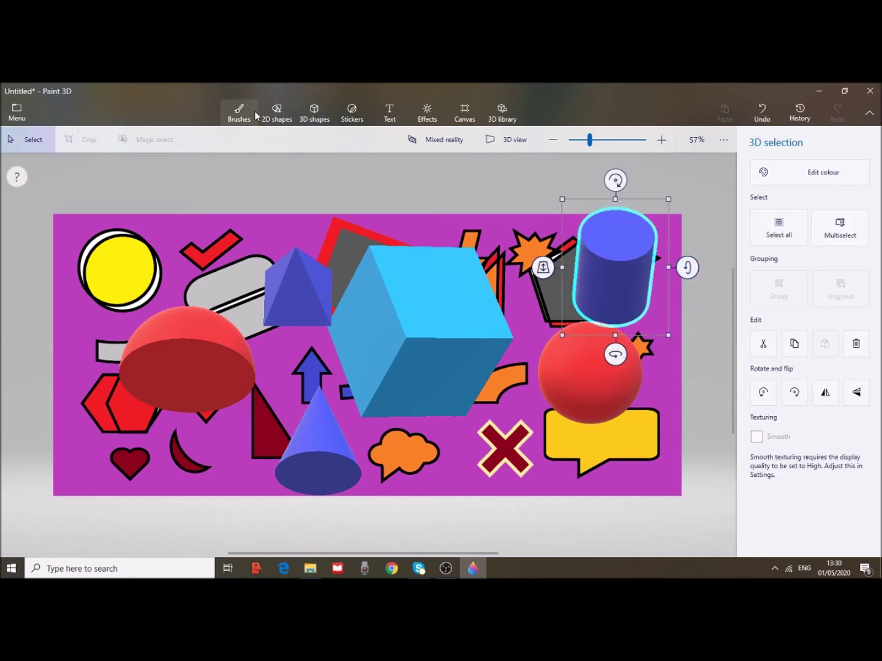
Draw an indigo 3D tube over the yellow circle, and tilt it until its hollow opening shows.
left_click(326, 112)
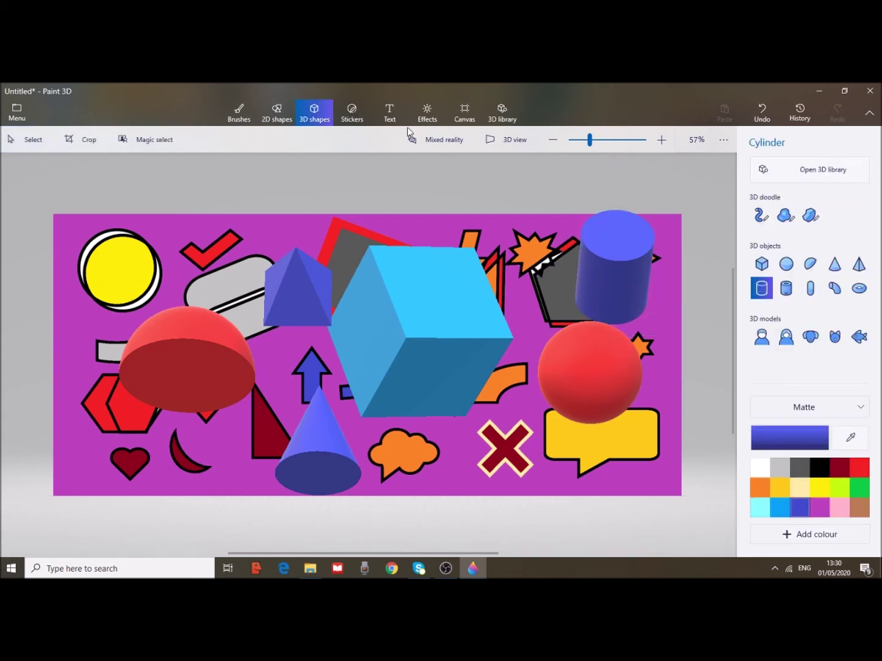
left_click(790, 293)
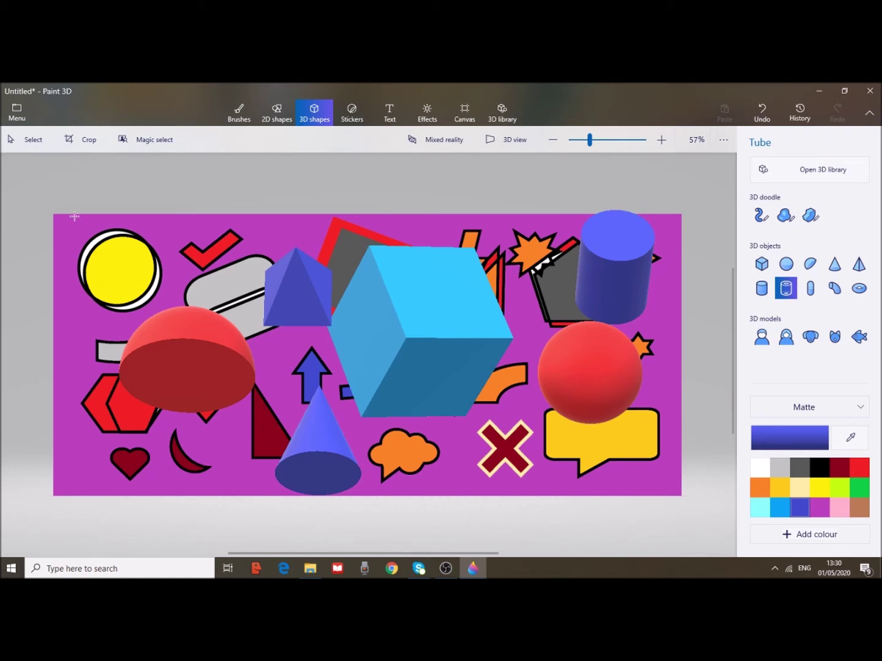
left_click_drag(74, 217, 151, 302)
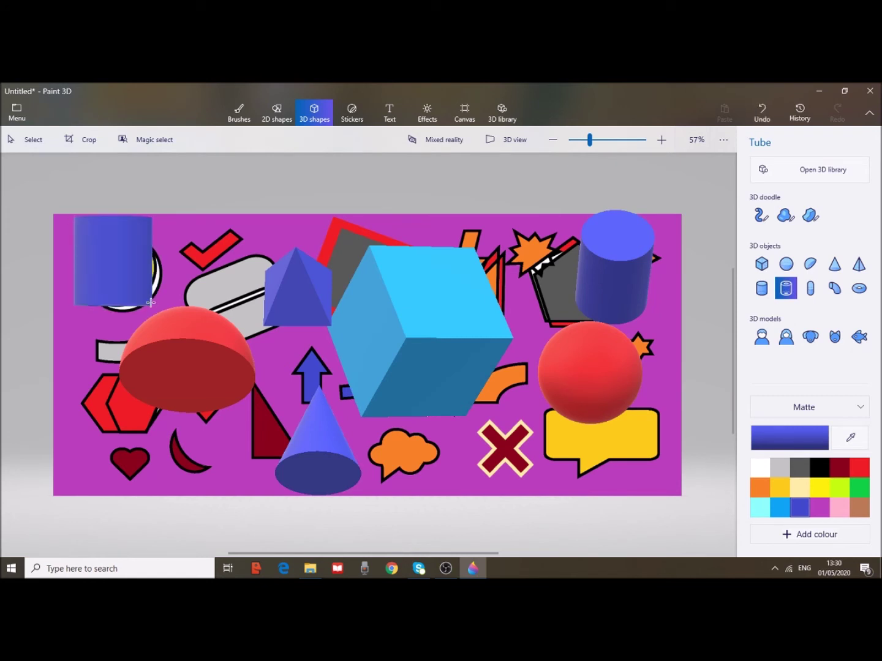
left_click_drag(184, 261, 185, 291)
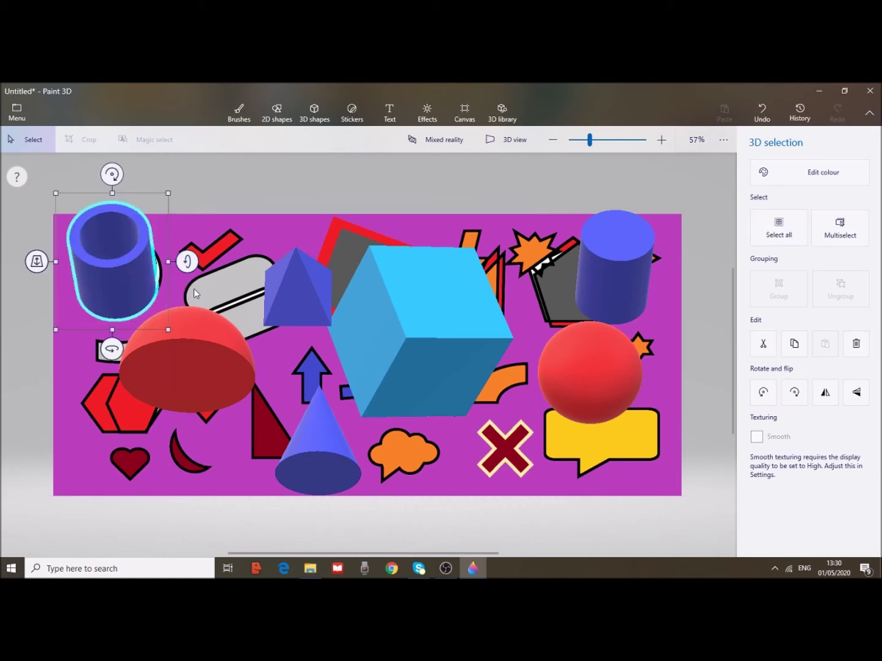
Draw a wide horizontal indigo 3D capsule across the dark red X shape.
left_click(321, 111)
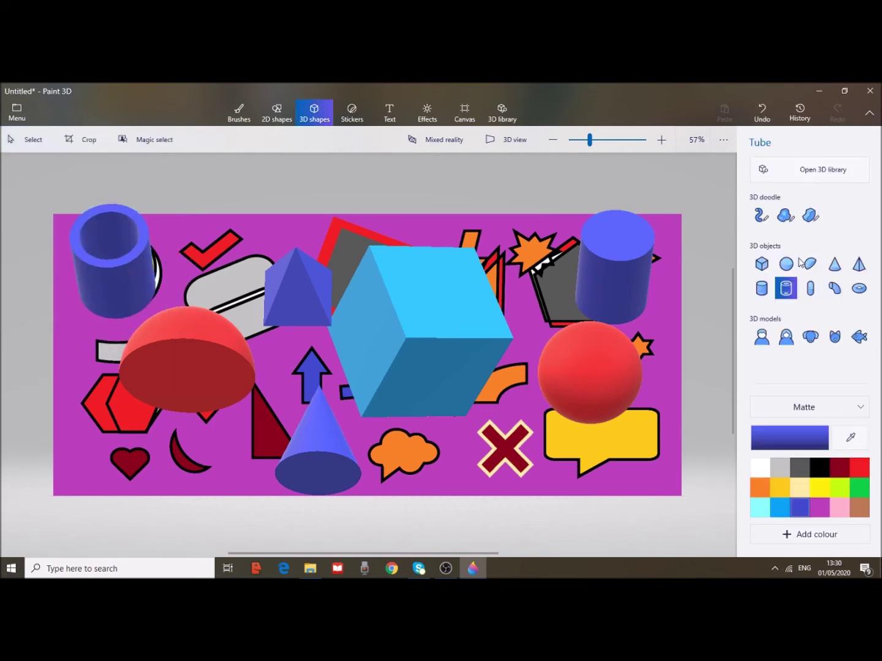
left_click(813, 293)
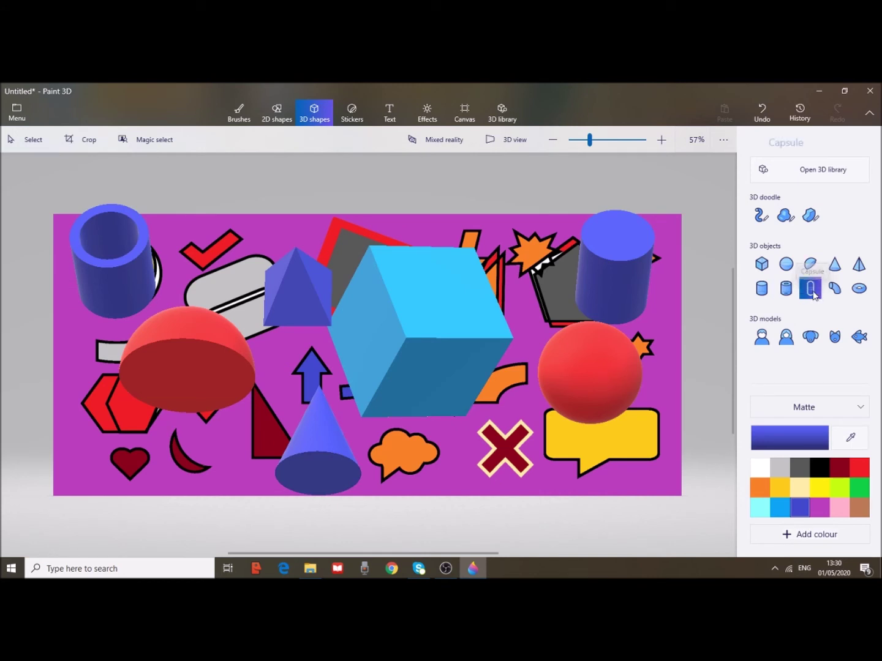
left_click_drag(450, 436, 567, 467)
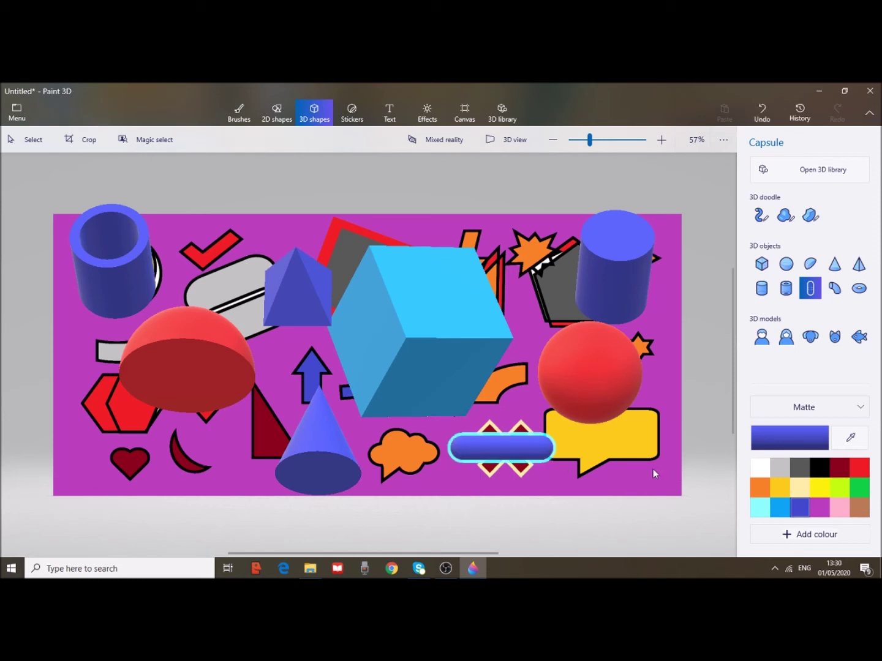
left_click(731, 329)
Draw an indigo 3D curved cylinder over the red tick and an indigo doughnut between the cube and the cylinder.
left_click(835, 288)
mouse_move(180, 222)
left_mouse_down()
mouse_move(236, 245)
mouse_move(244, 297)
left_mouse_up()
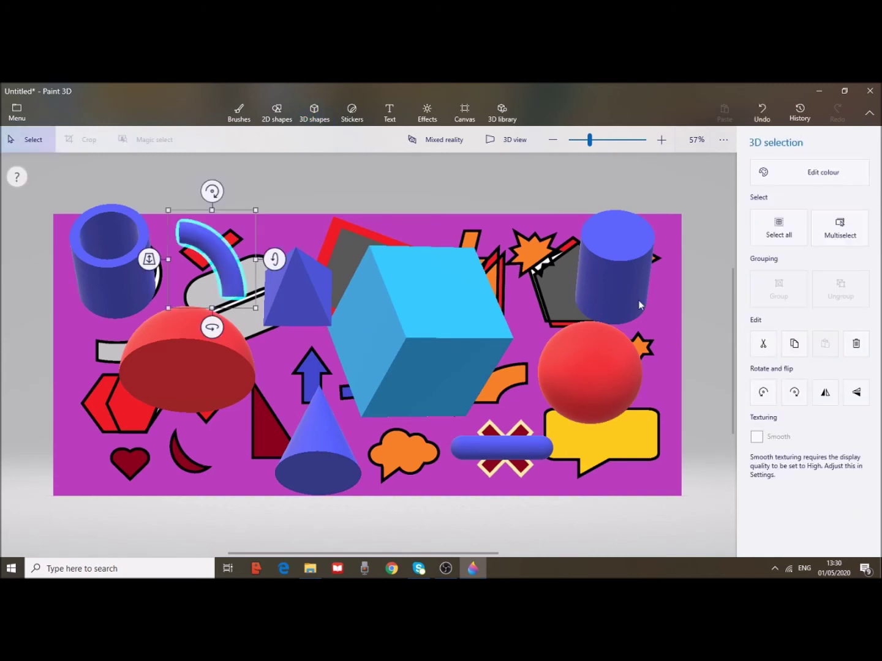
left_click(671, 301)
left_click(858, 290)
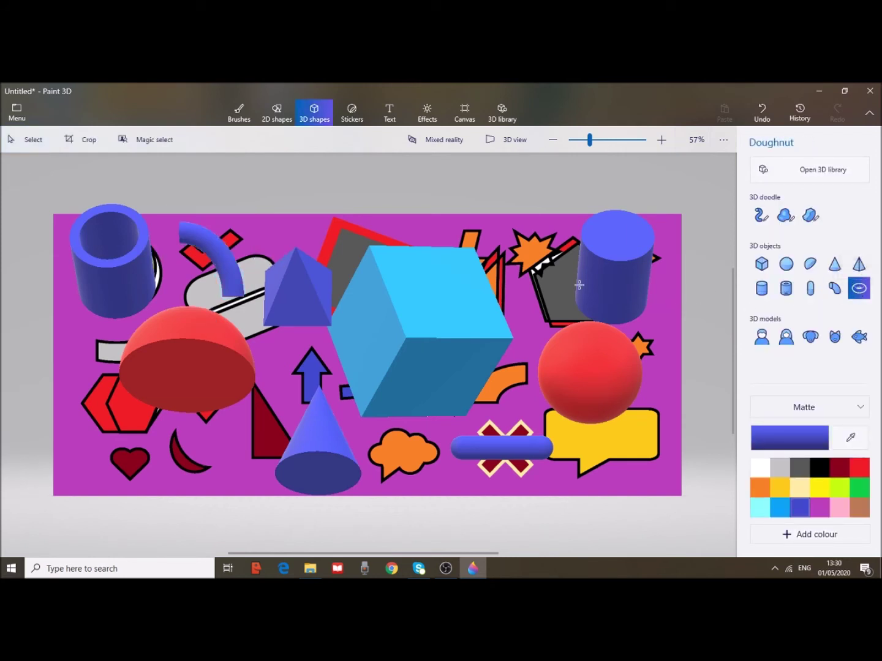
left_click_drag(488, 223, 571, 307)
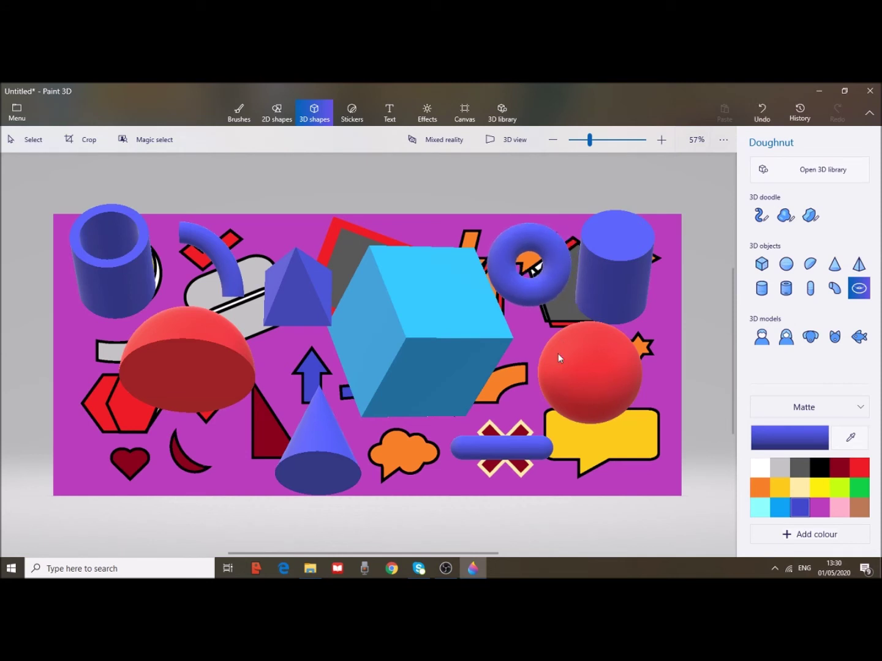
Fill the indigo doughnut with black using the Fill tool.
left_click(233, 115)
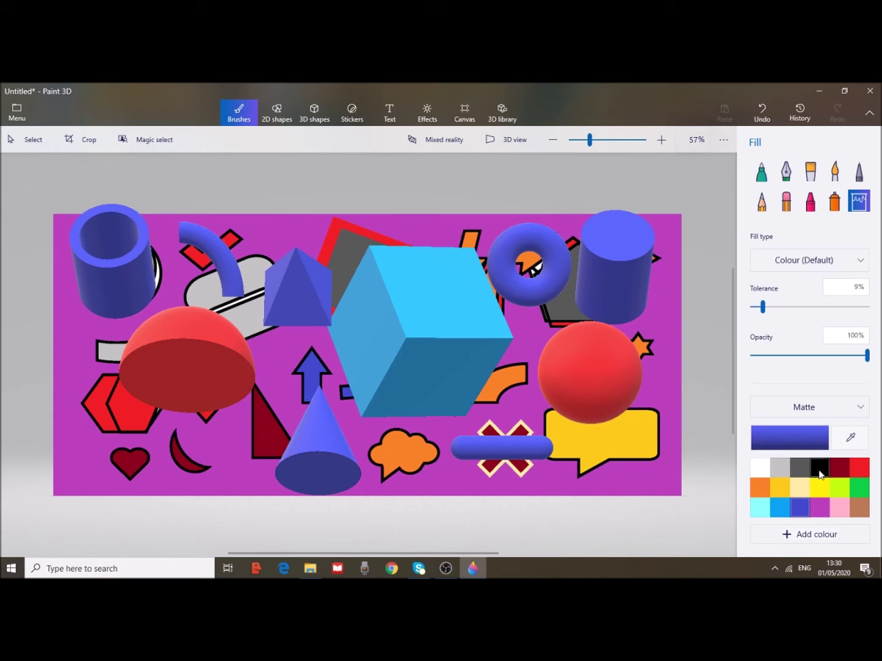
left_click(819, 470)
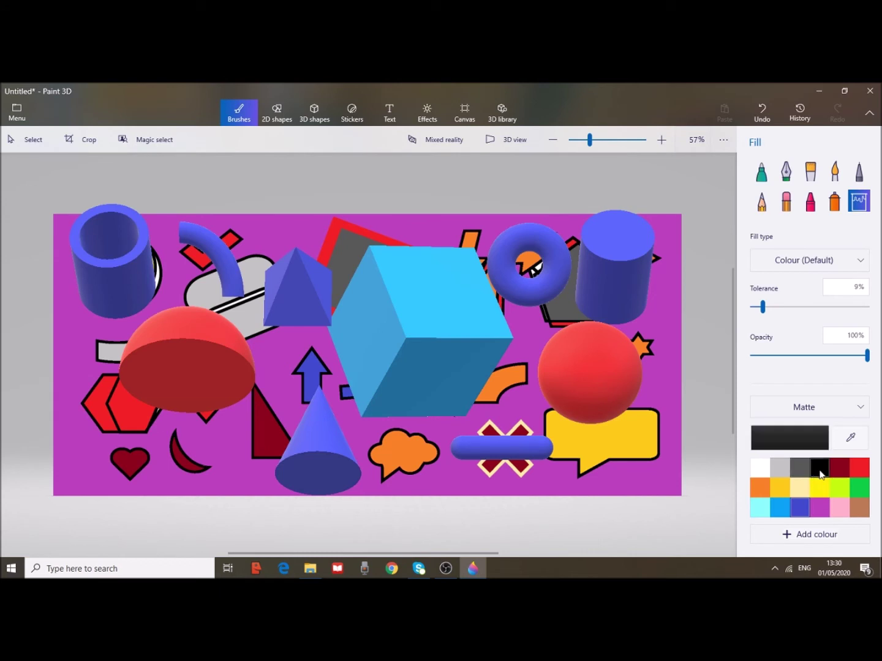
left_click(555, 245)
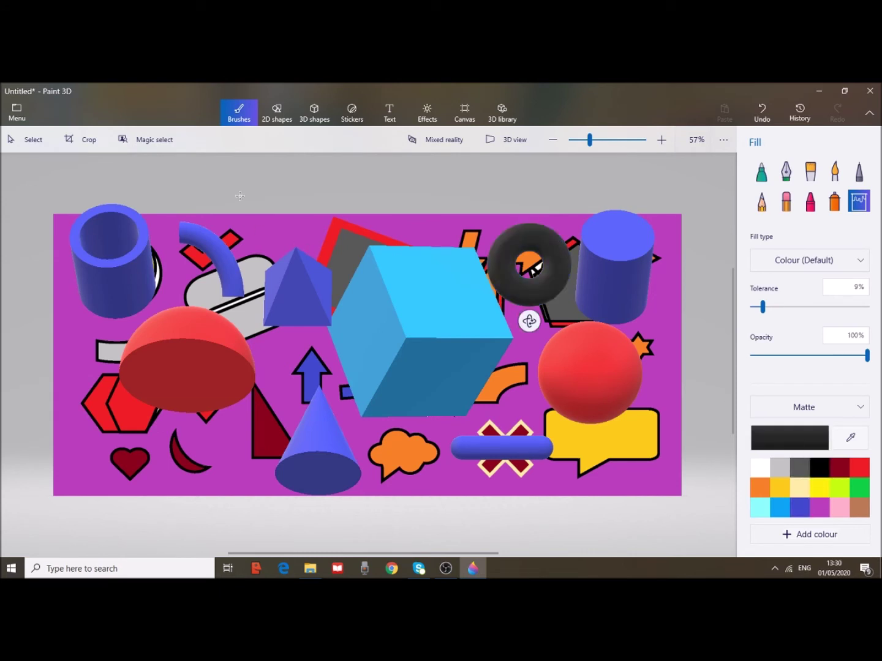
Draw a black 3D man, move him to the canvas's left edge, and turn him partly sideways.
left_click(325, 113)
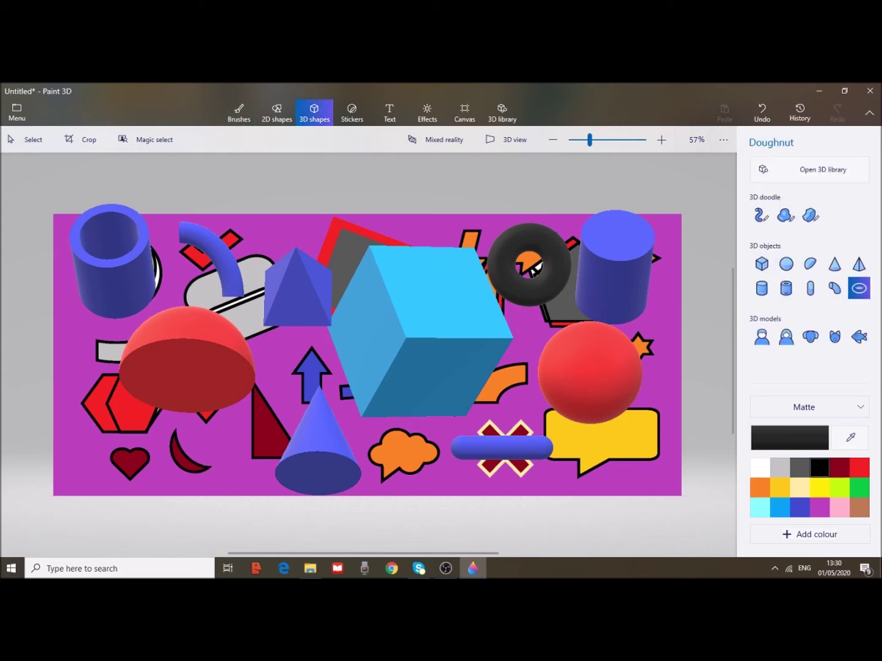
left_click(762, 338)
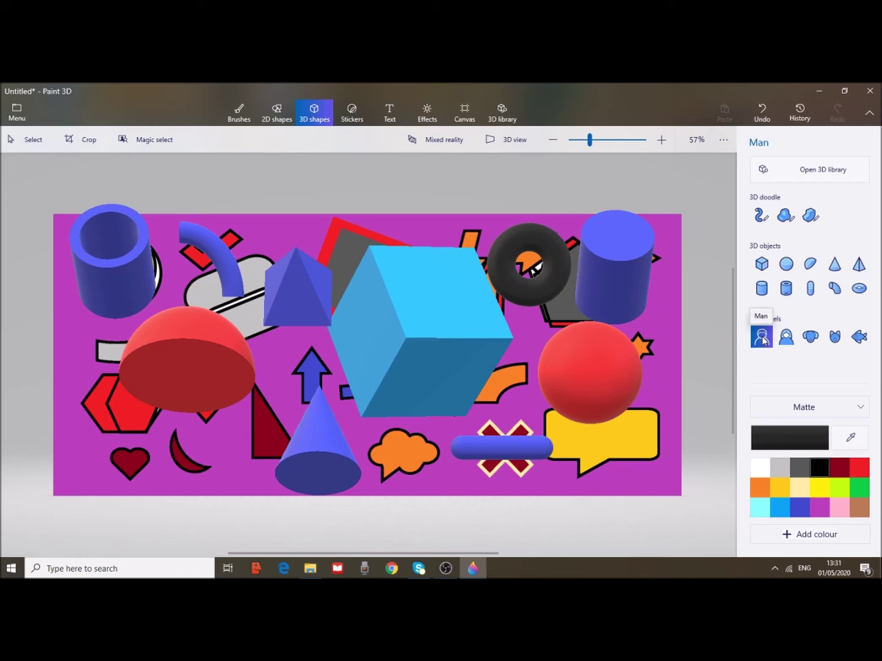
left_click_drag(156, 263, 300, 492)
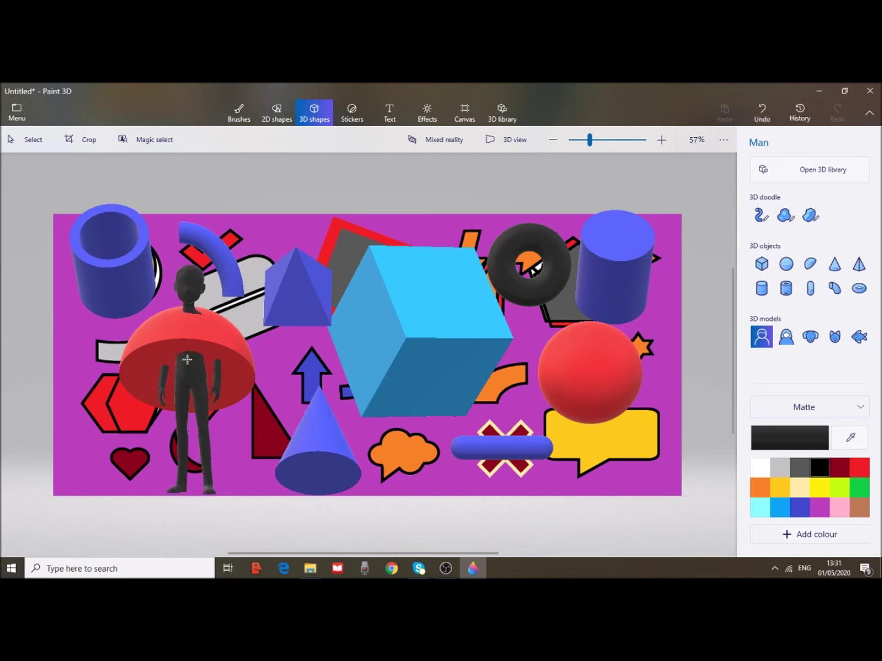
left_click(187, 371)
left_click(246, 278)
left_click_drag(247, 279, 86, 263)
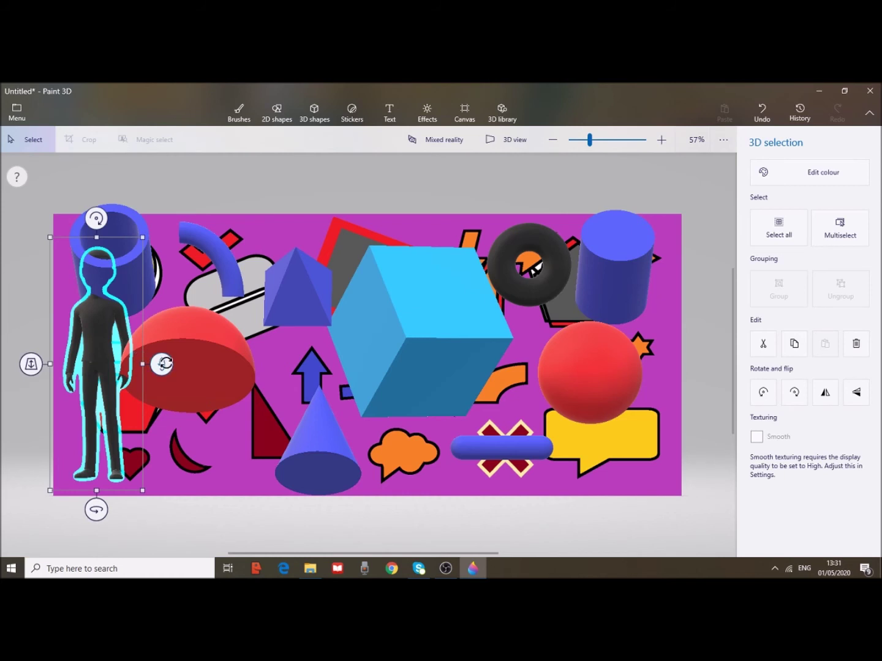
mouse_move(162, 364)
left_mouse_down()
mouse_move(185, 362)
mouse_move(152, 381)
left_mouse_up()
left_click_drag(94, 509, 252, 510)
Move the indigo tube off the man to just below the pyramid.
left_click(135, 229)
left_click_drag(135, 229, 309, 335)
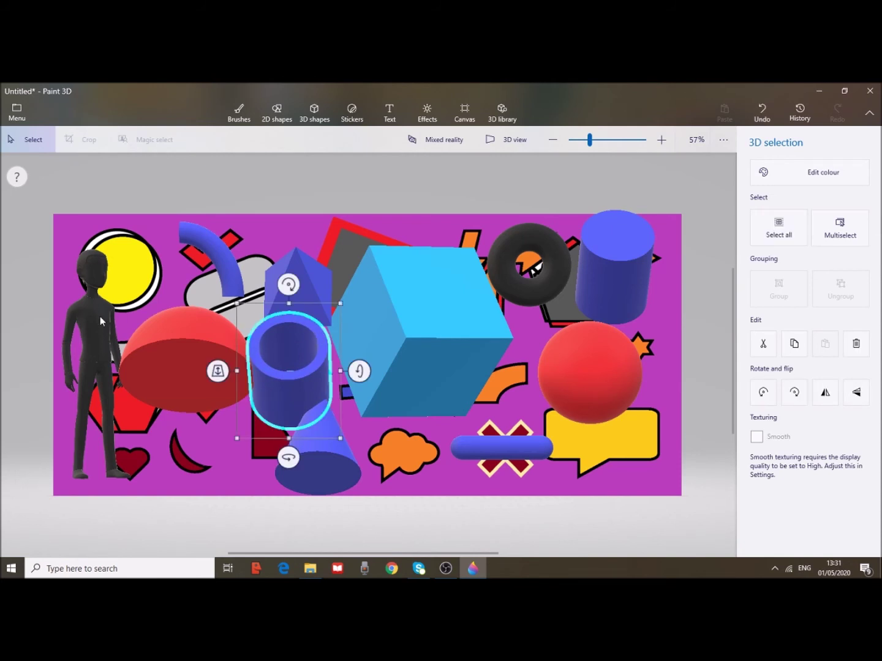
left_click(653, 324)
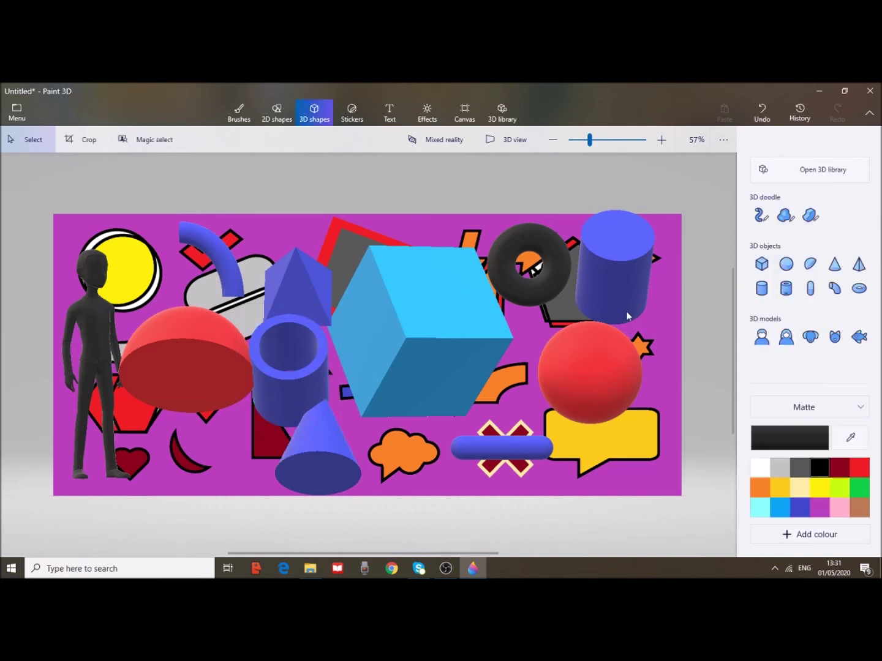
Draw a black 3D woman near the canvas's right edge, enlarge her to about the man's height, and turn her sideways.
left_click(788, 340)
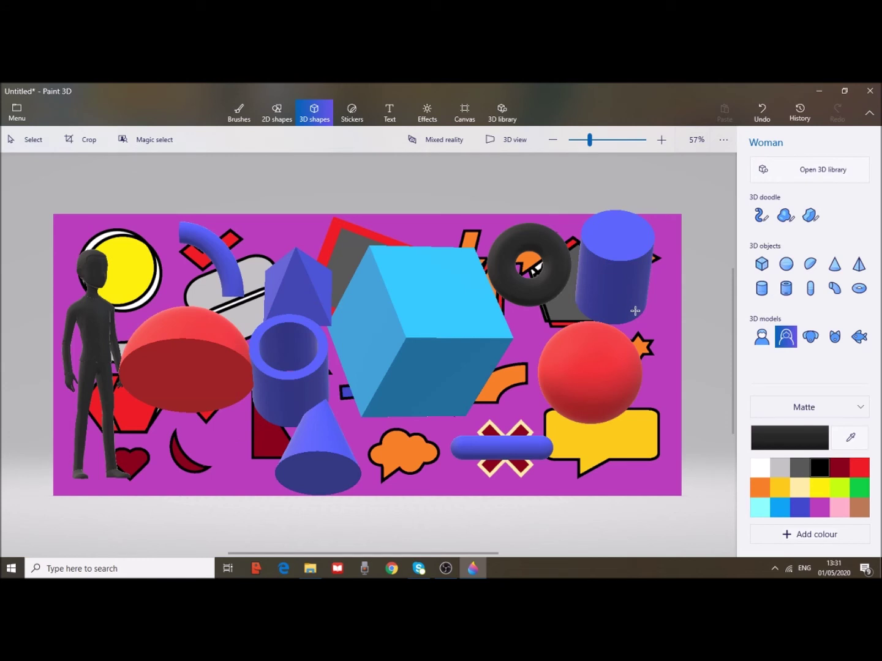
left_click(601, 299)
left_click_drag(595, 322, 635, 427)
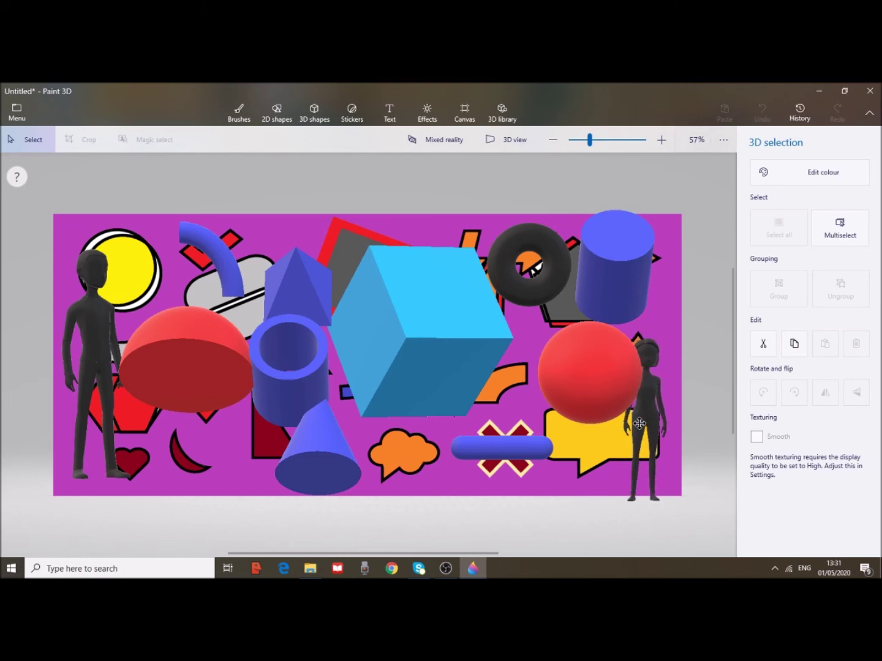
left_click(636, 423)
left_click_drag(607, 309, 493, 270)
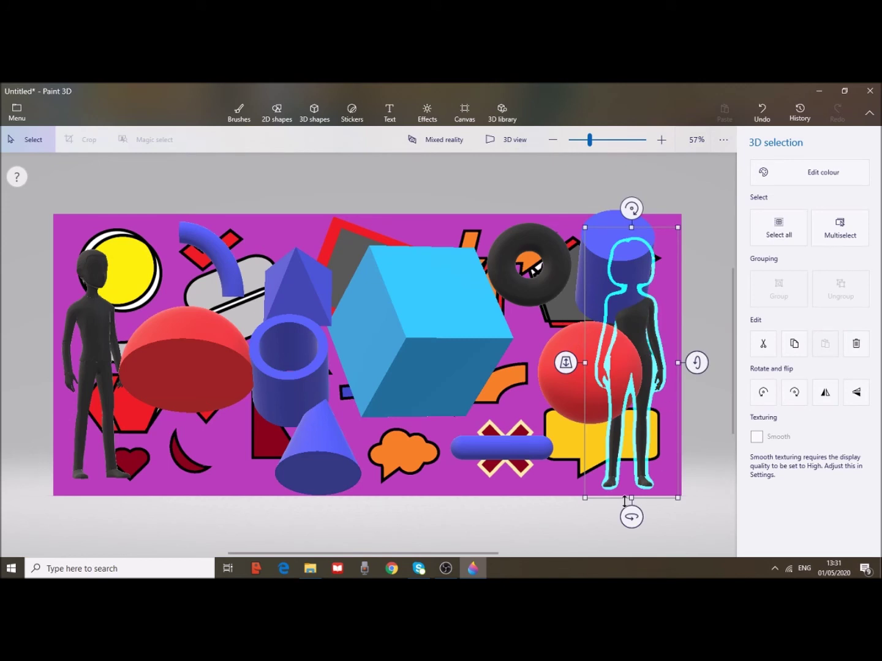
left_click_drag(633, 518, 675, 517)
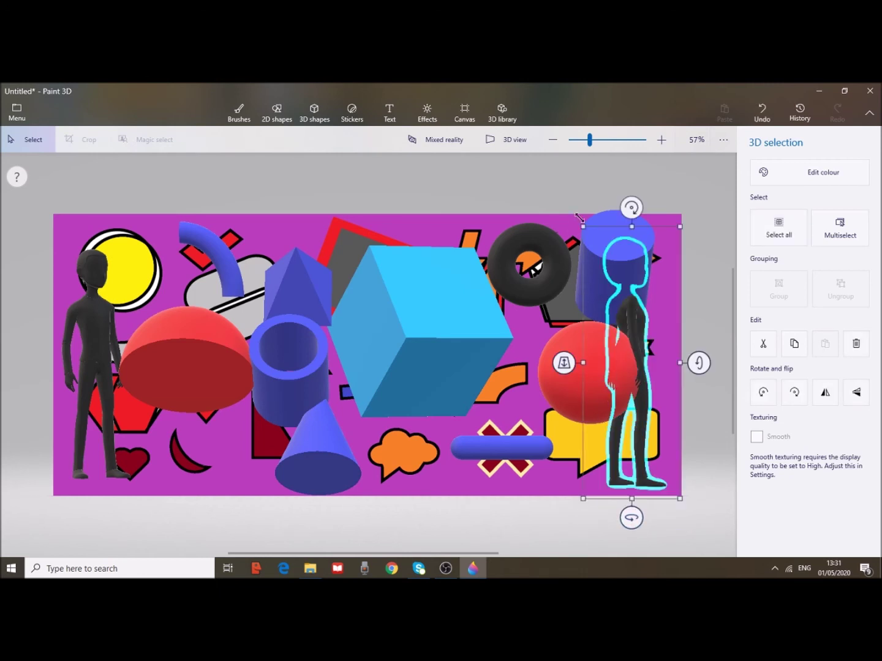
Move the indigo cylinder and the red sphere off the woman and onto the right side of the blue cube.
left_click(610, 221)
left_click_drag(608, 220, 483, 237)
left_click(560, 349)
left_click_drag(588, 360, 493, 395)
Rotate the woman model to face towards the man.
left_click(625, 347)
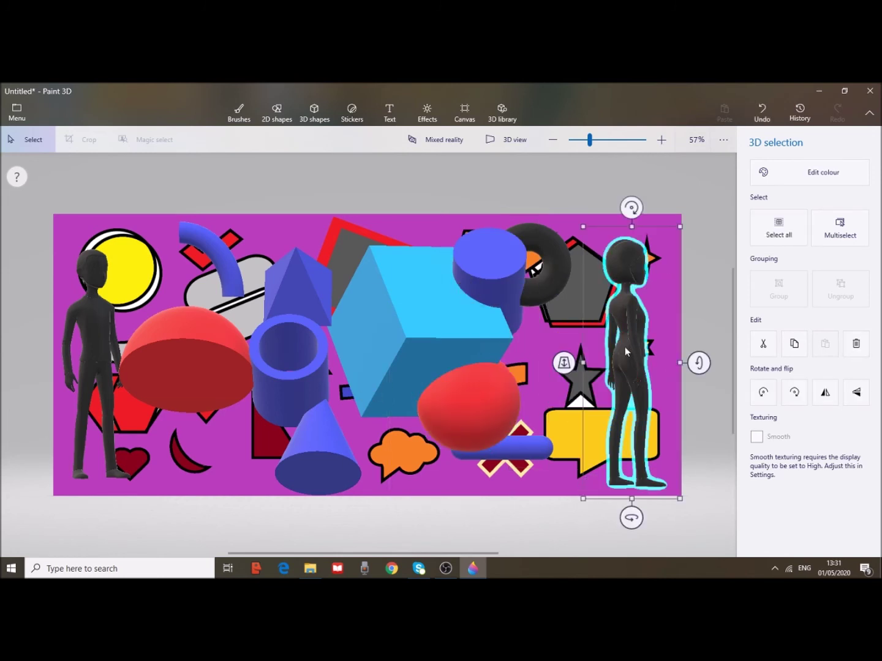
left_click_drag(631, 518, 561, 518)
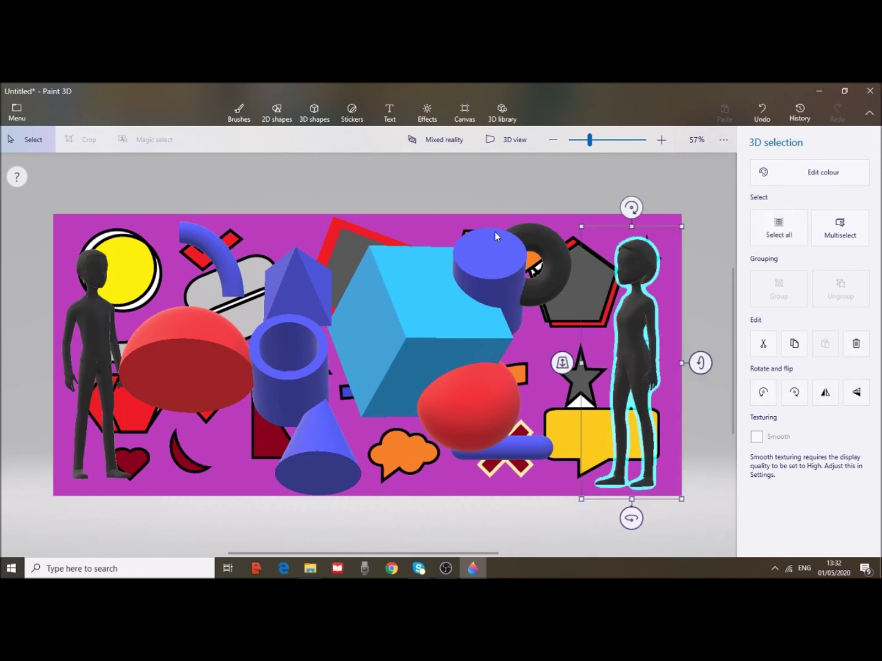
key("ctrl+z")
Move the indigo cylinder below the red hemisphere and the red sphere into the indigo tube.
left_click(478, 262)
left_click_drag(478, 262, 187, 394)
left_click_drag(472, 416, 300, 368)
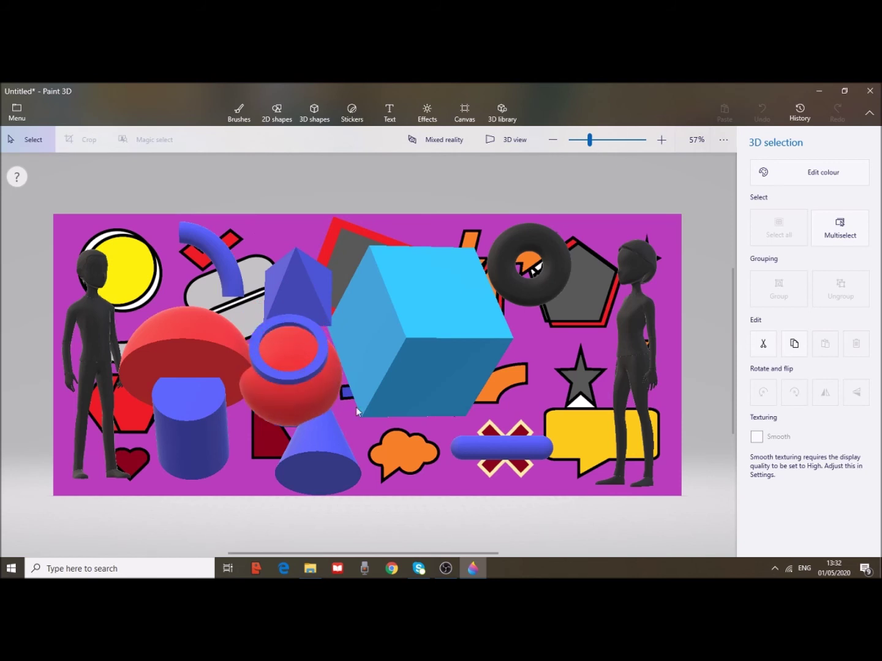
left_click_drag(356, 411, 359, 411)
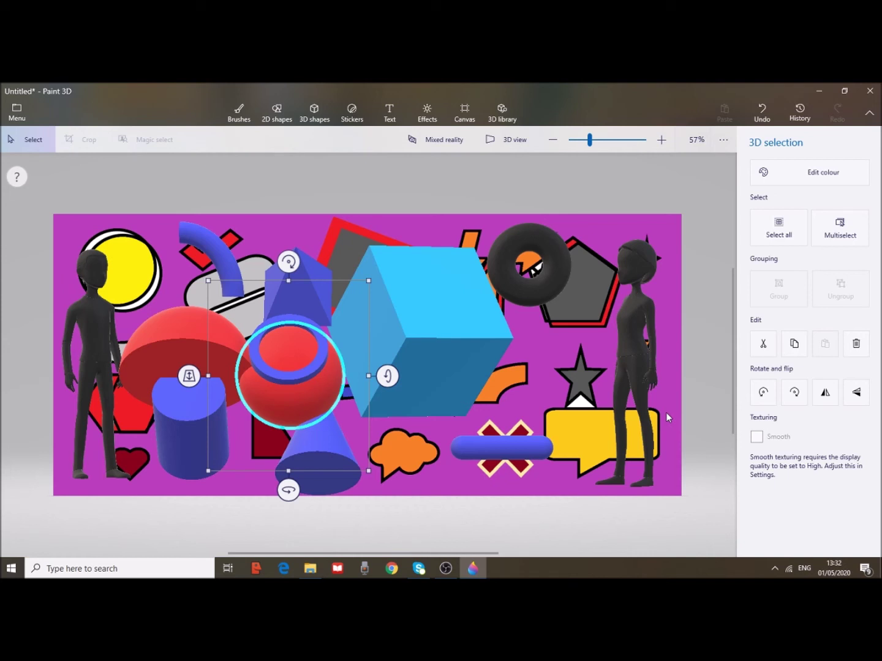
Draw a black 3D dog beside the woman, above the yellow speech bubble.
left_click(313, 116)
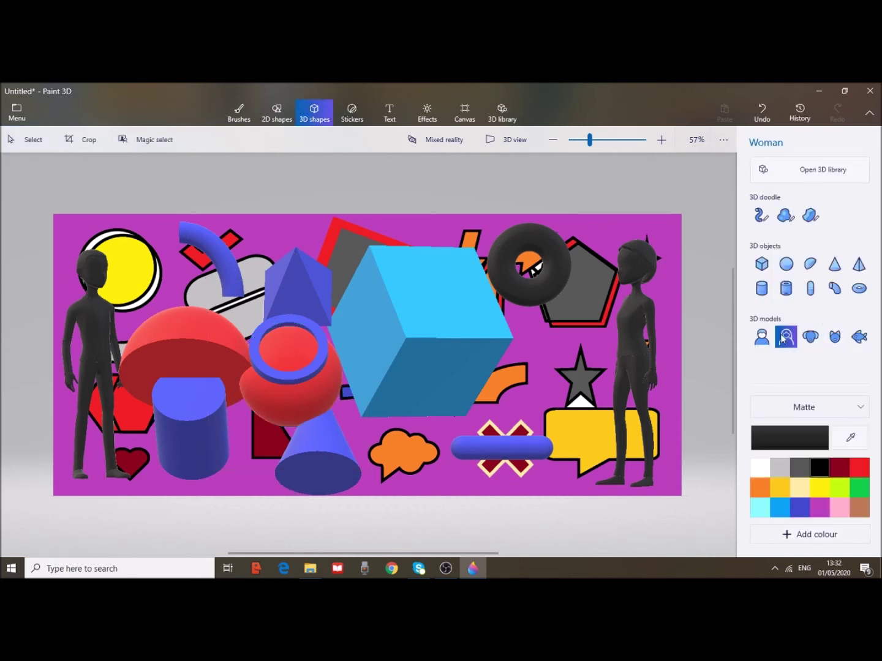
left_click(812, 339)
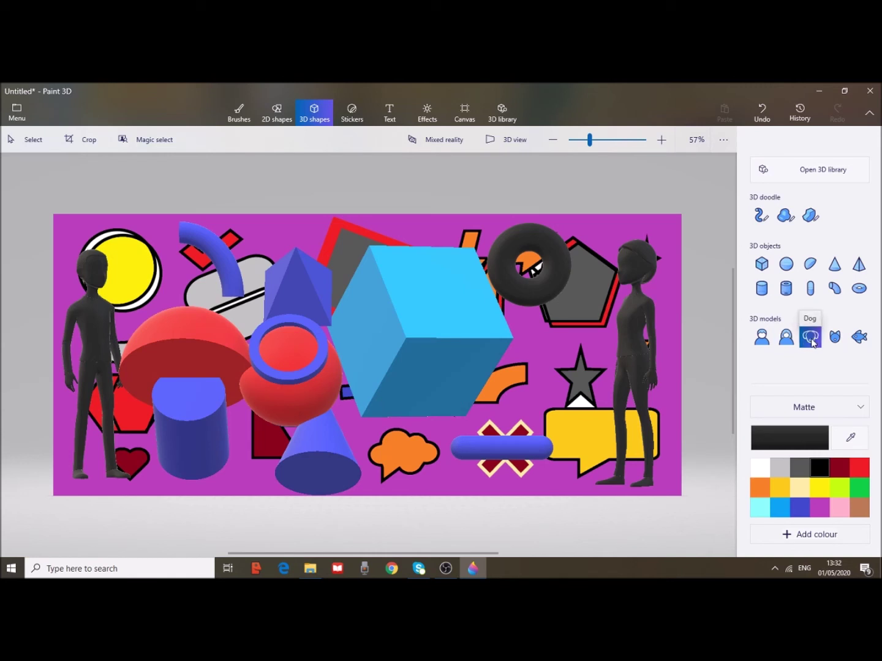
left_click(581, 426)
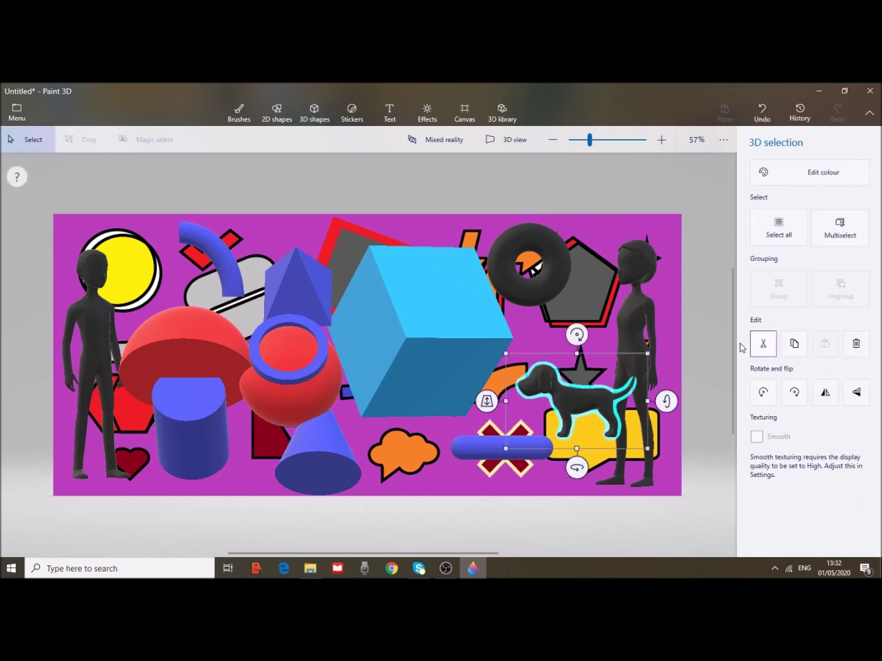
Draw a black 3D cat over the blue cube and clear the selection.
left_click(835, 336)
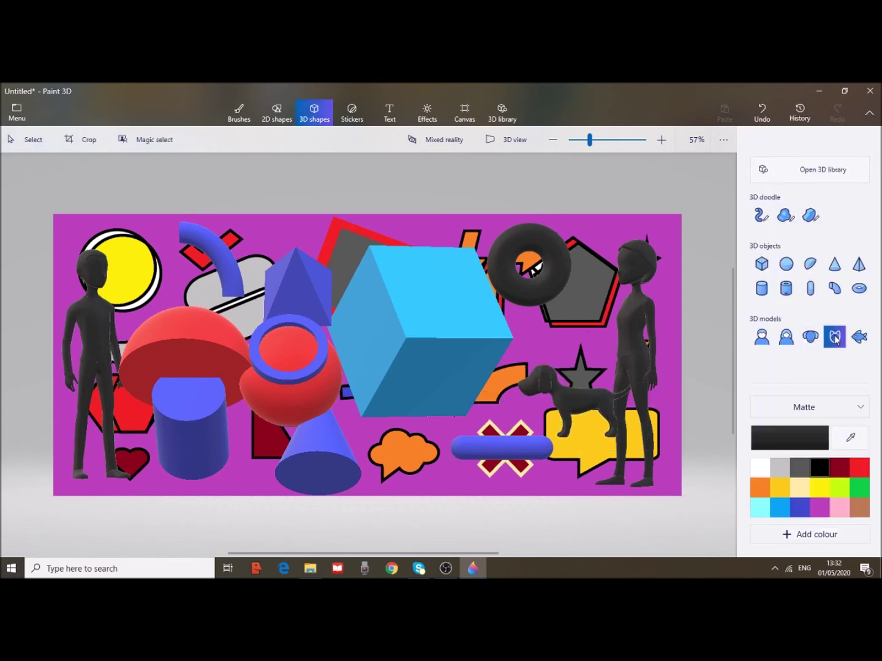
left_click_drag(390, 280, 546, 361)
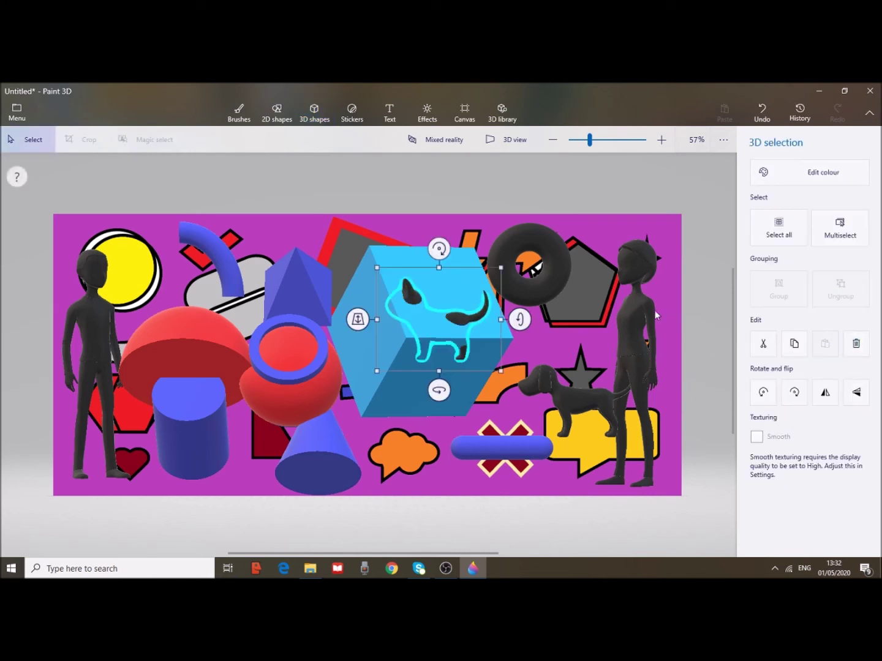
left_click(655, 316)
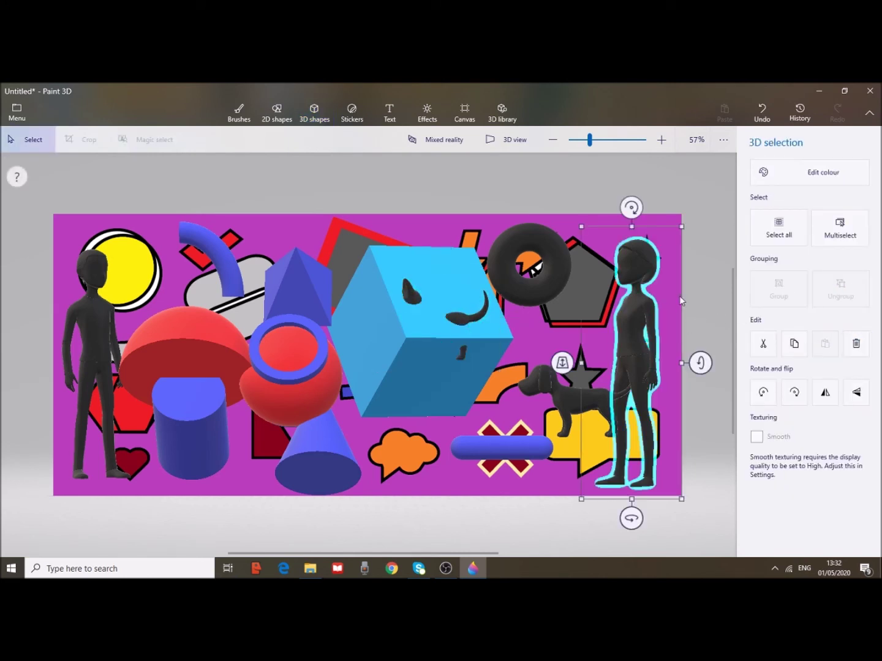
left_click(680, 300)
Draw a black 3D fish across the pyramid and the left side of the blue cube.
left_click(859, 337)
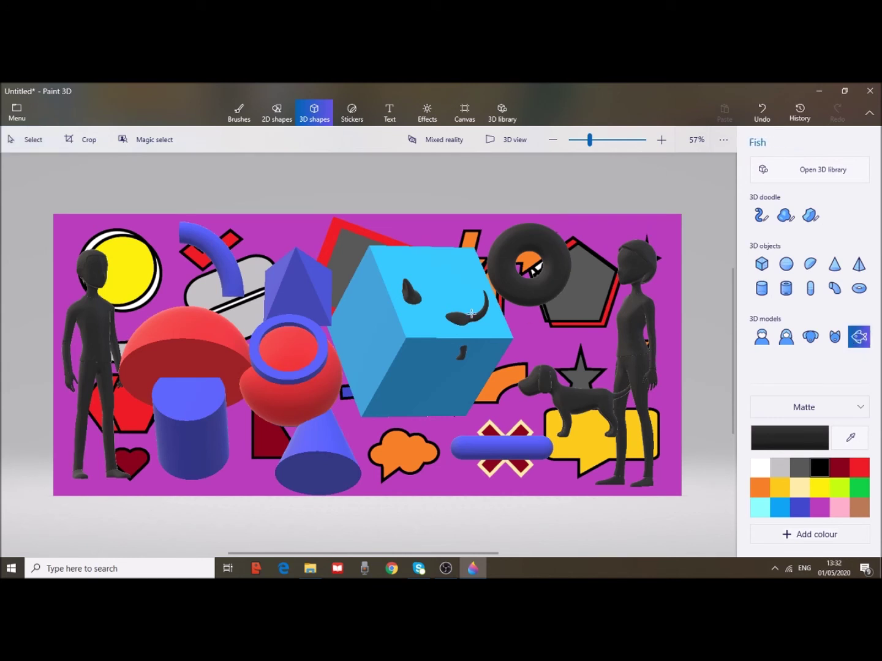
left_click_drag(246, 261, 387, 342)
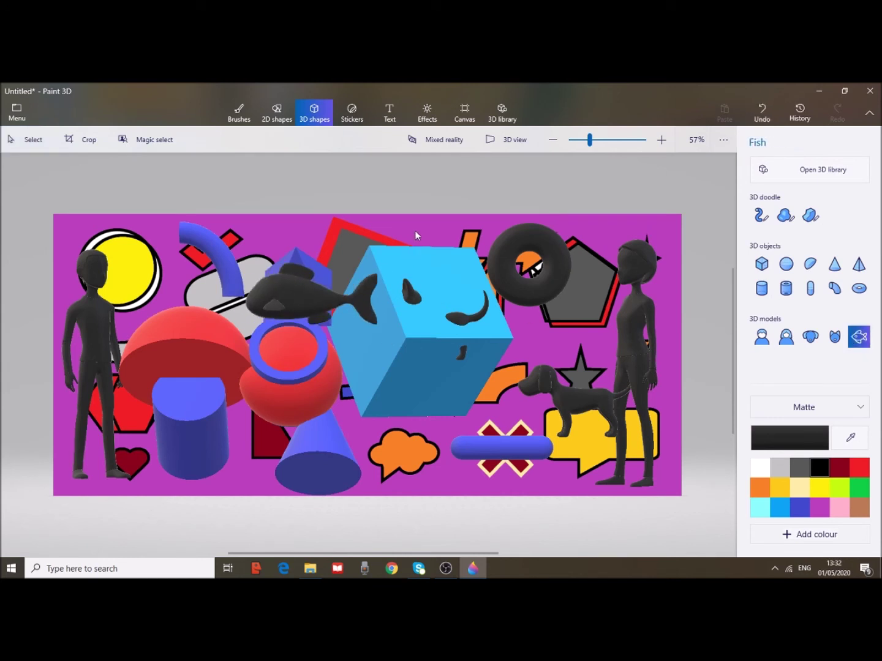
left_click(609, 224)
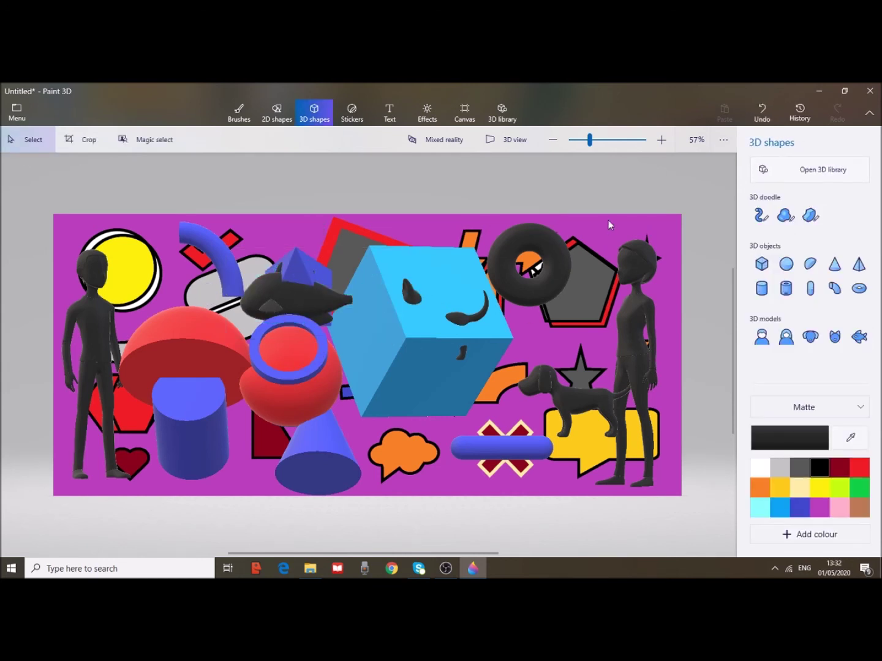
Browse the latest 3D collections in the 3D library for a model to insert.
left_click(815, 174)
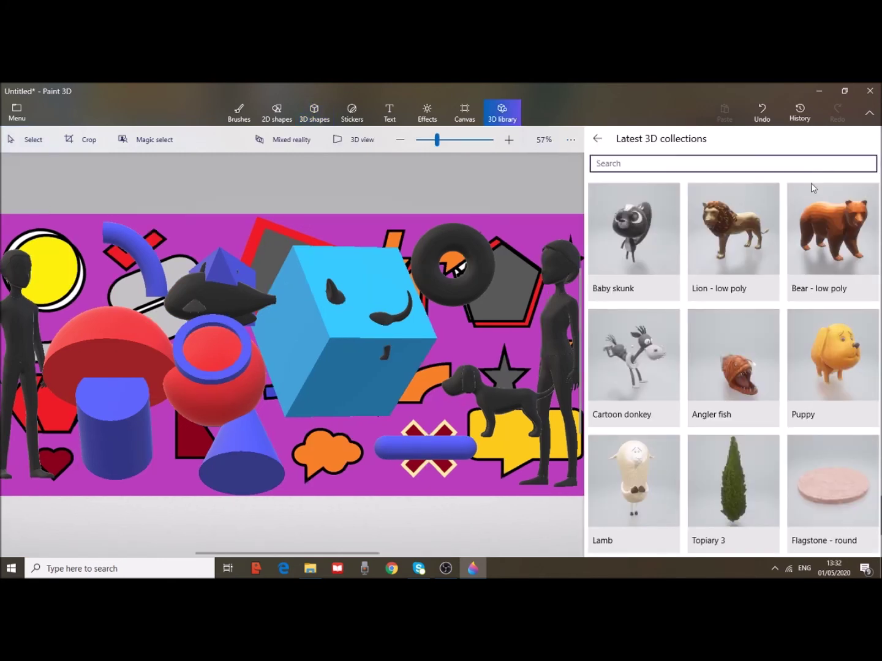
scroll(727, 317, "down", 2)
scroll(727, 317, "up", 5)
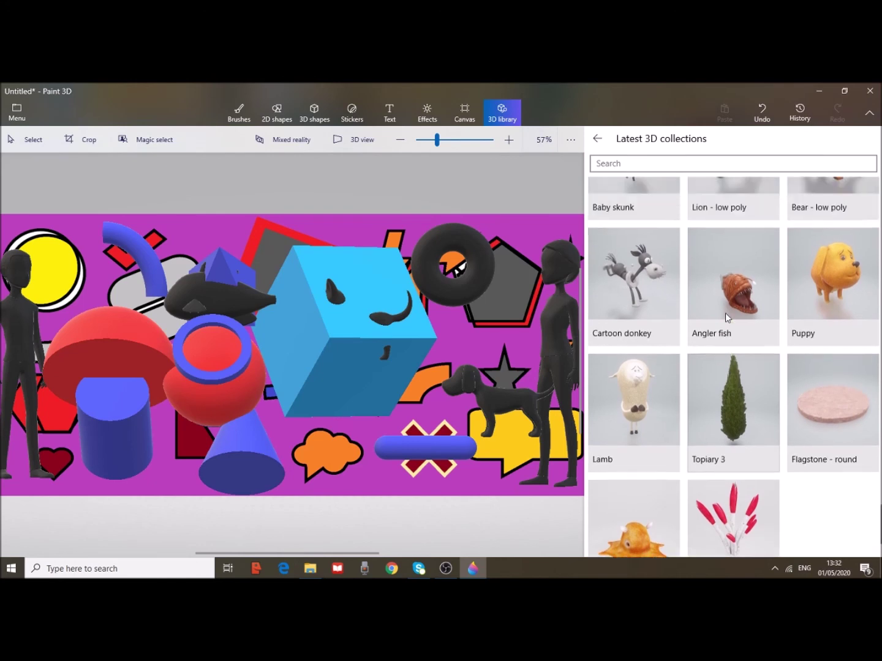
scroll(727, 318, "up", 8)
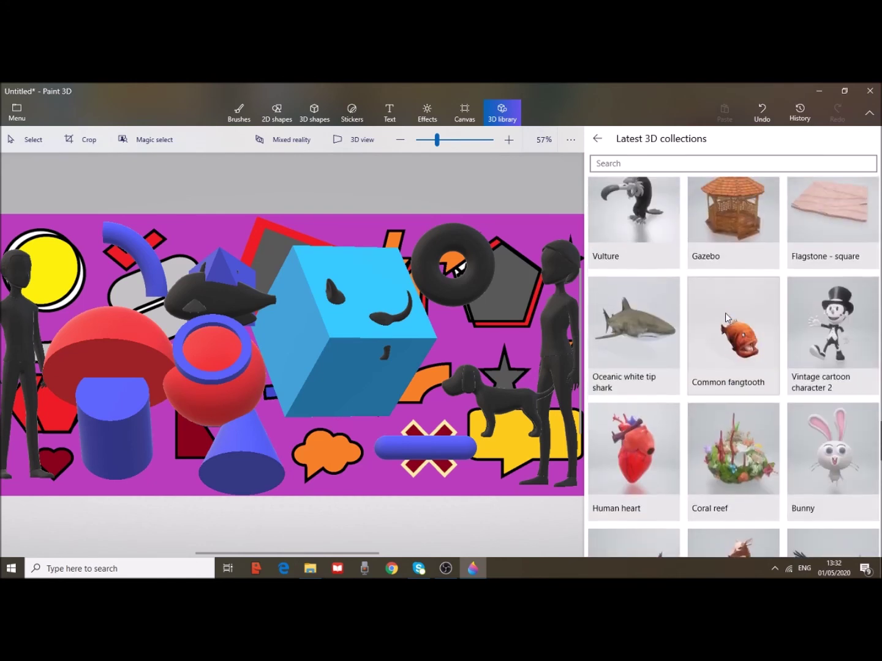
scroll(725, 317, "up", 10)
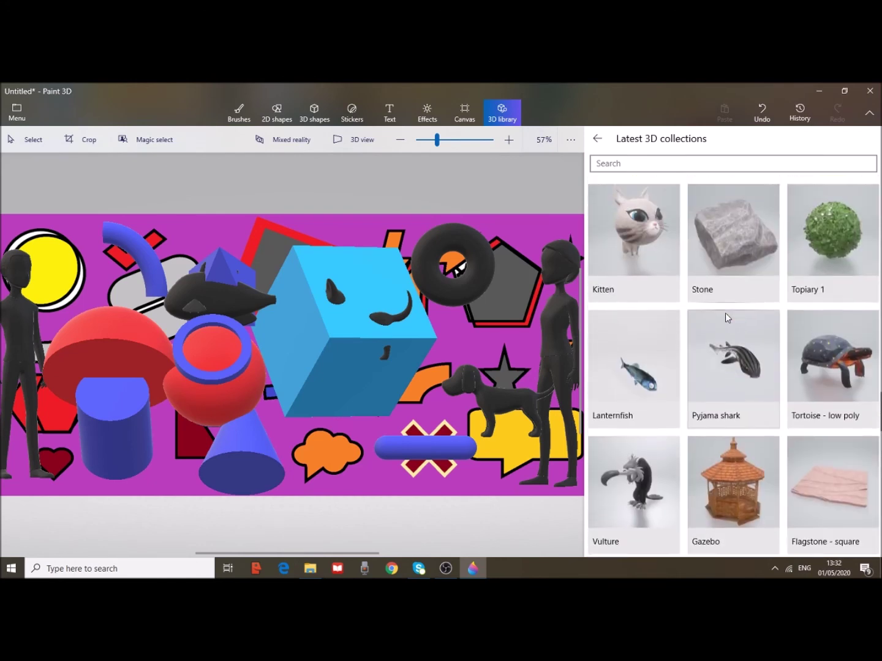
scroll(725, 313, "up", 4)
scroll(725, 313, "up", 5)
scroll(724, 312, "up", 7)
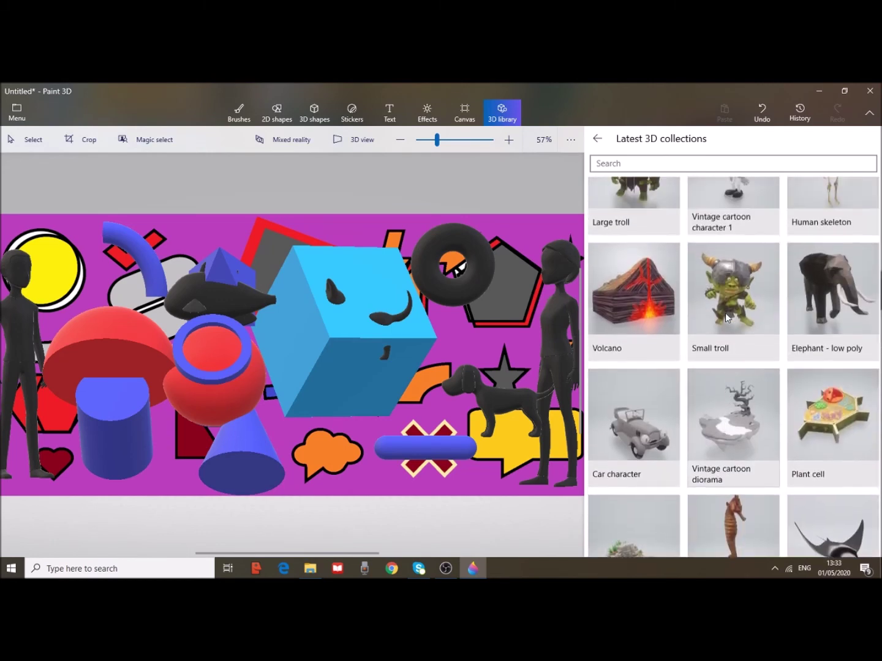
scroll(725, 317, "up", 3)
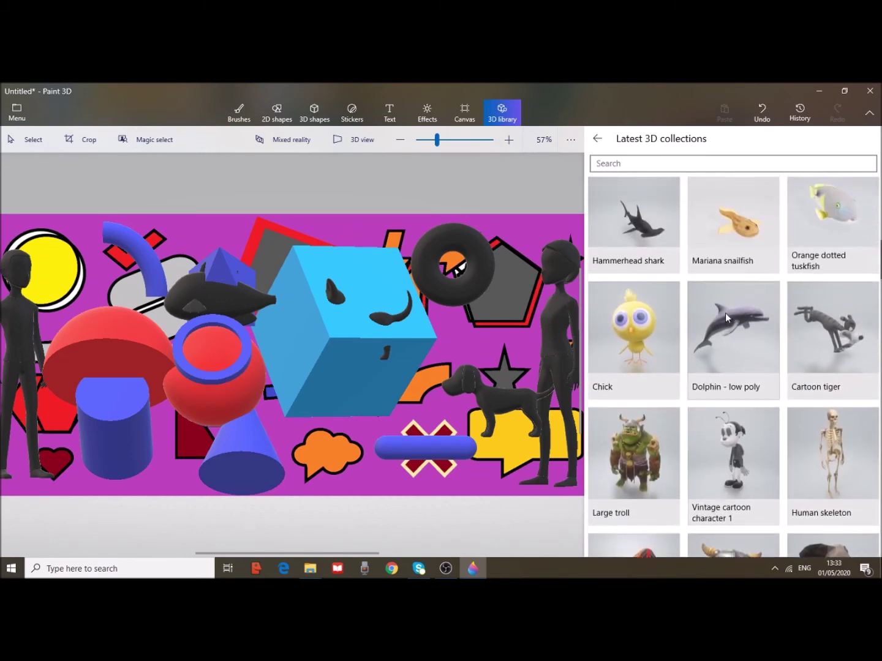
scroll(726, 317, "up", 2)
scroll(724, 317, "up", 1)
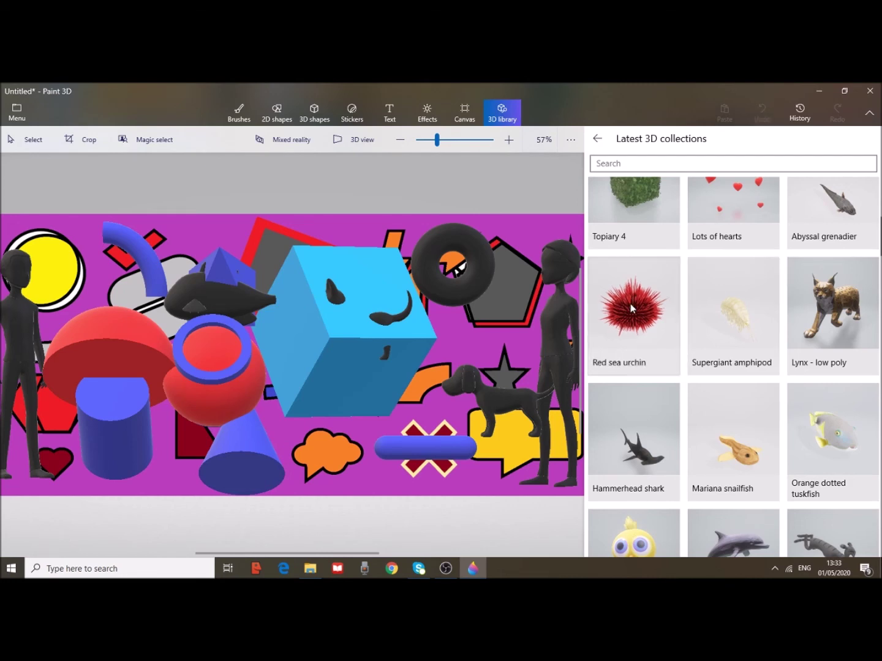
Insert the Red sea urchin model, enlarge it, and move it over the lower part of the blue cube.
left_click(631, 308)
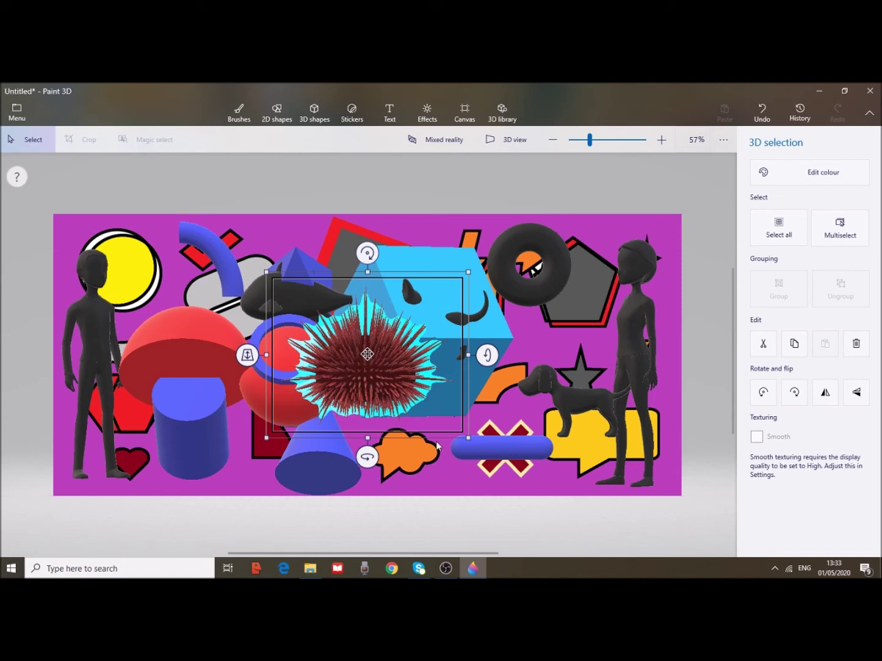
left_click_drag(468, 273, 597, 241)
left_click_drag(443, 325, 452, 399)
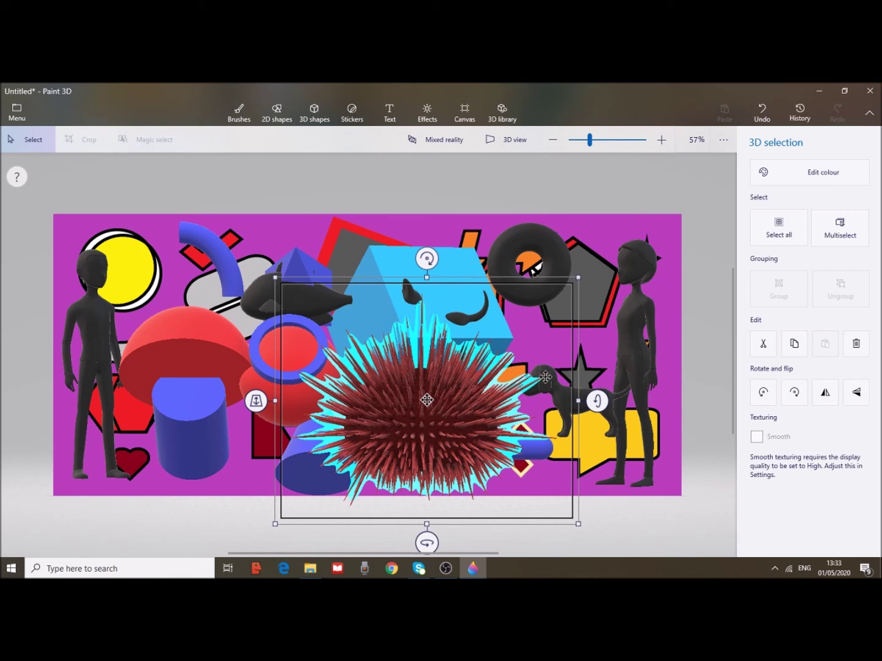
Insert the yellow chick model from the 3D library, enlarge it, and place it above the sea urchin.
left_click(663, 301)
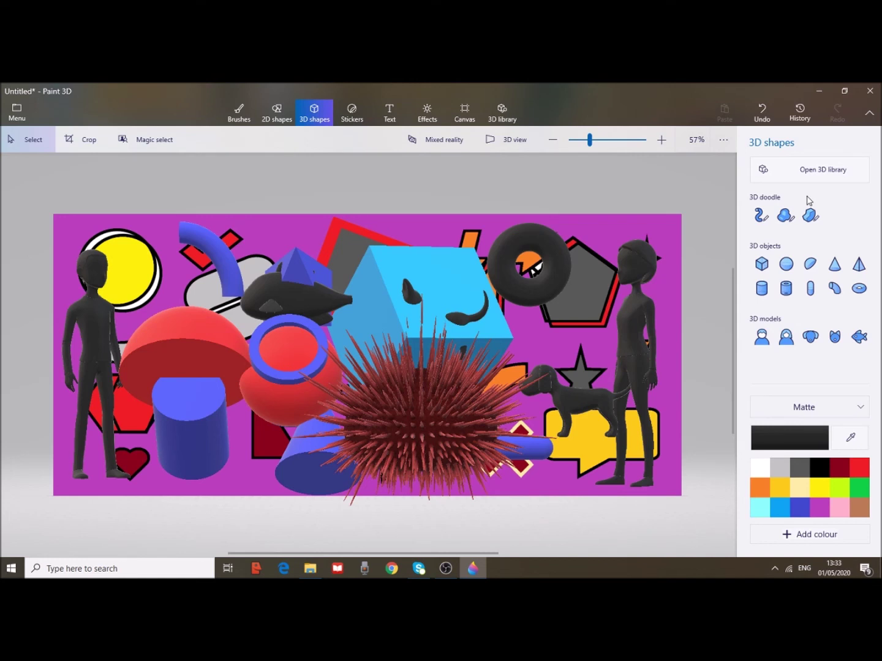
left_click(815, 171)
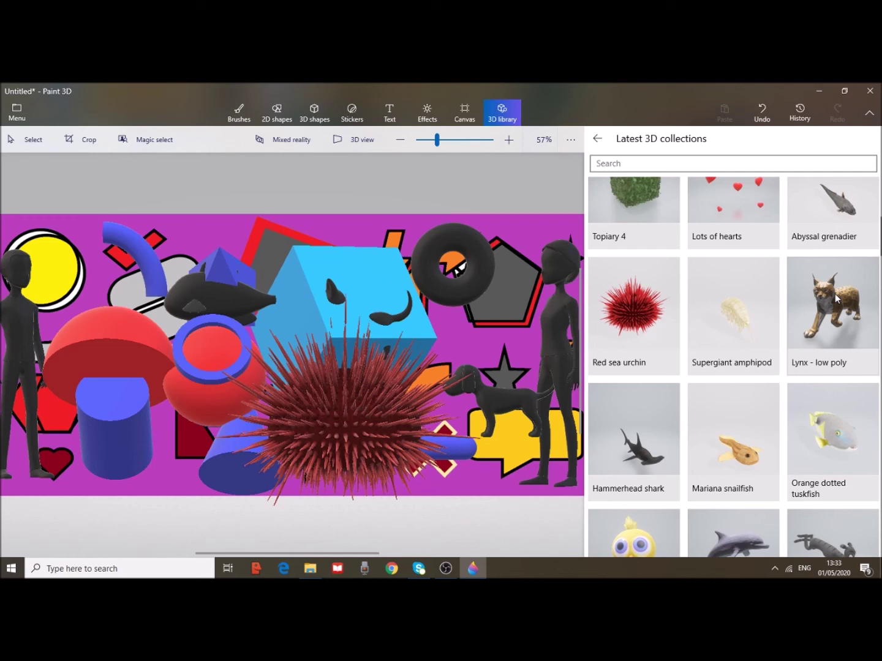
scroll(835, 294, "down", 3)
left_click(633, 327)
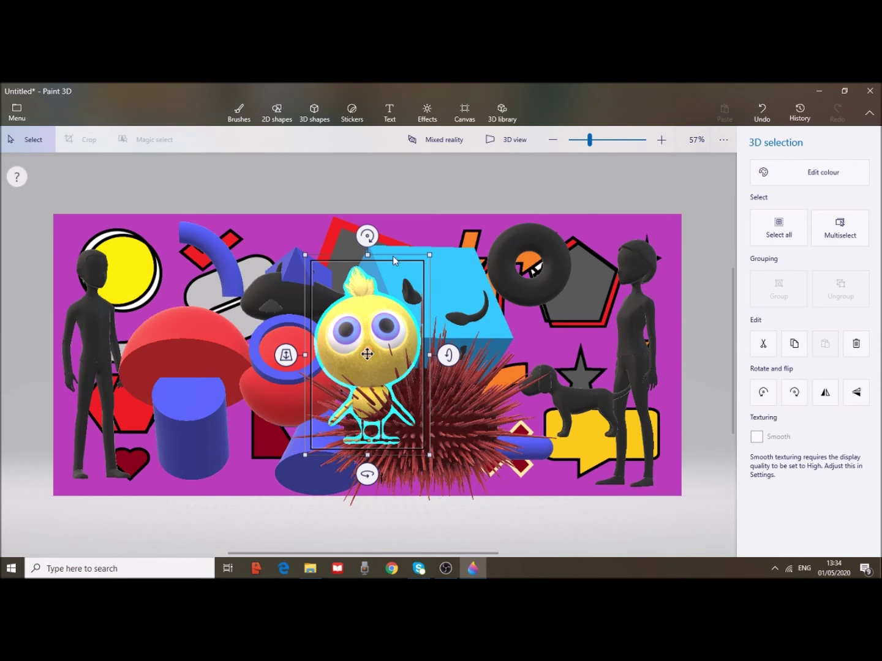
left_click_drag(429, 253, 675, 277)
mouse_move(419, 218)
left_mouse_down()
mouse_move(424, 251)
mouse_move(424, 215)
left_mouse_up()
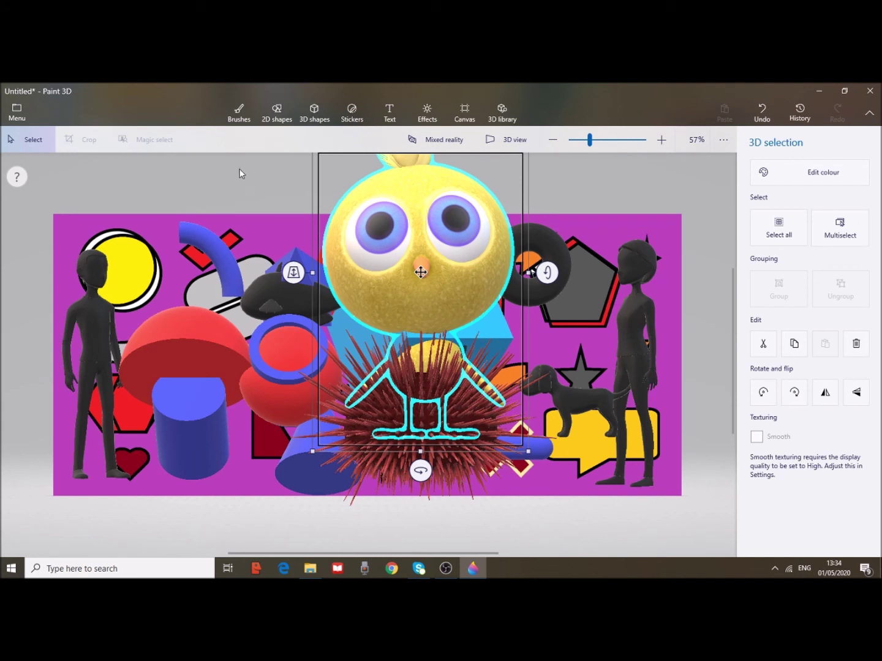
Place an Eyelash eye sticker between the yellow circle and the blue curved tube, just above the red hemisphere.
left_click(316, 114)
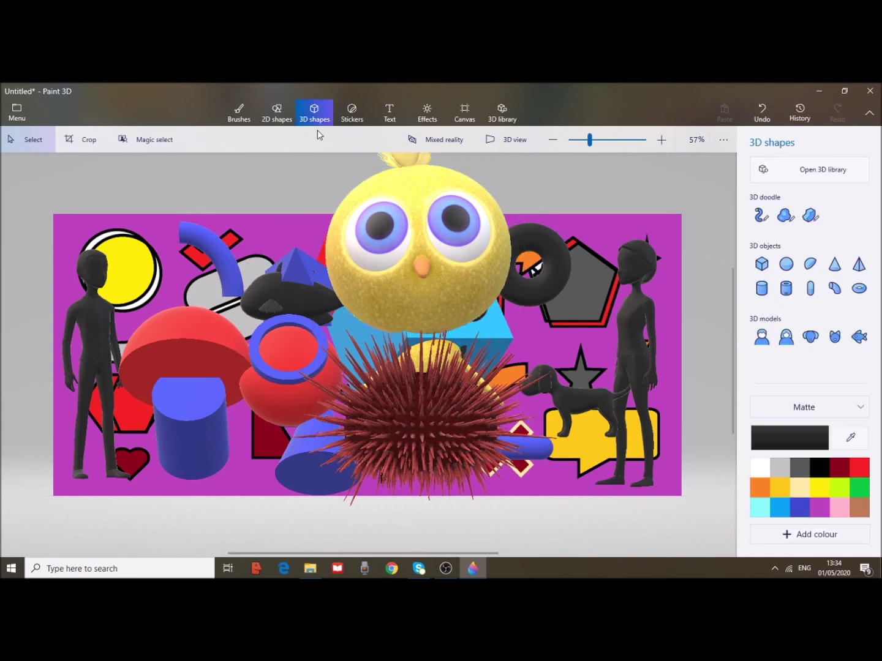
left_click(349, 117)
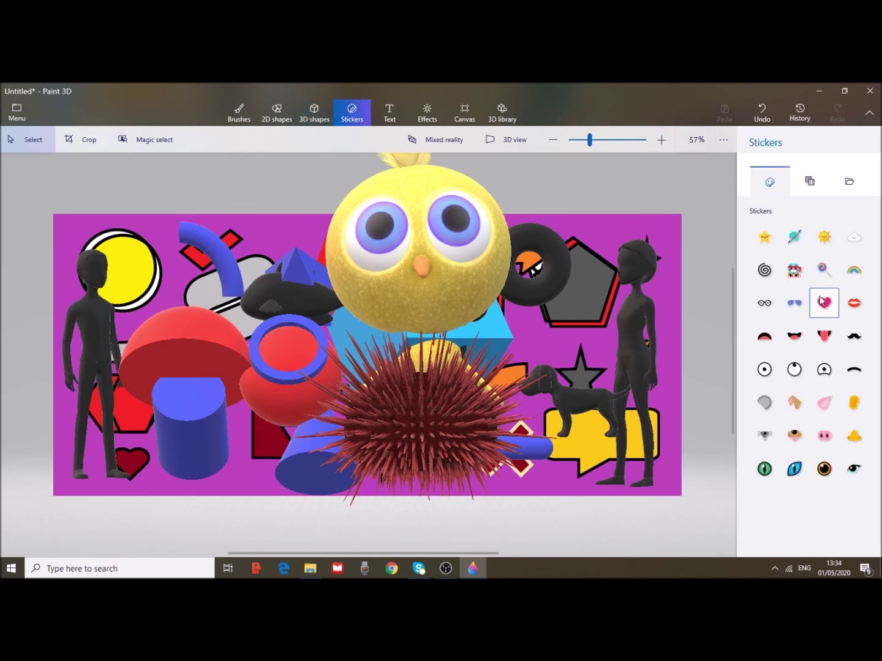
left_click(854, 471)
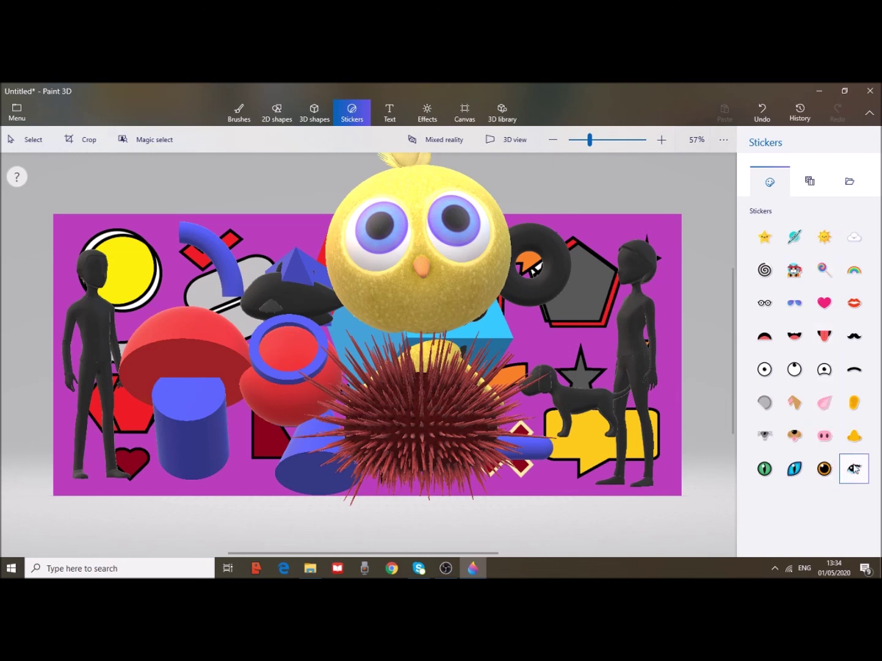
left_click_drag(130, 237, 220, 323)
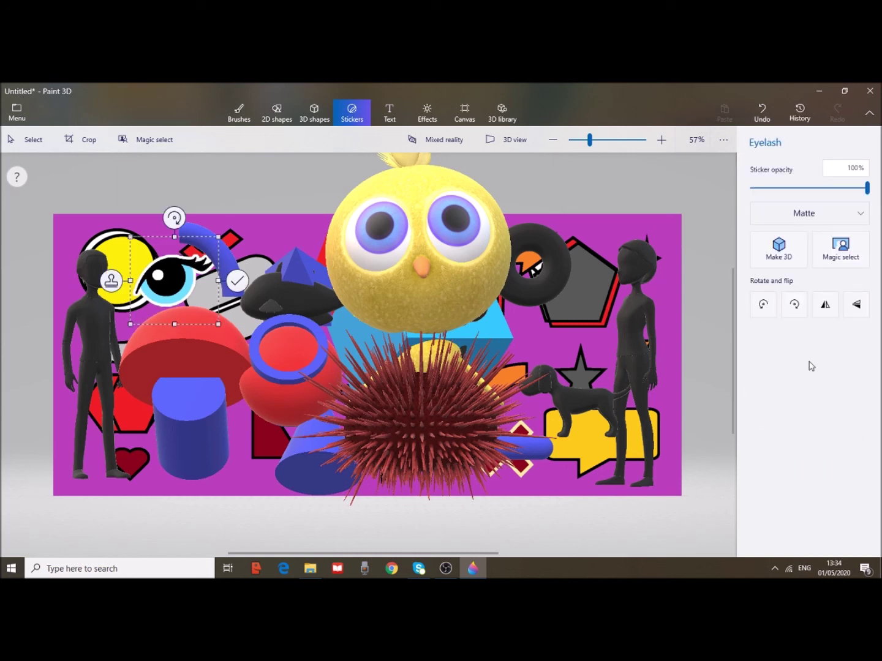
left_click(277, 234)
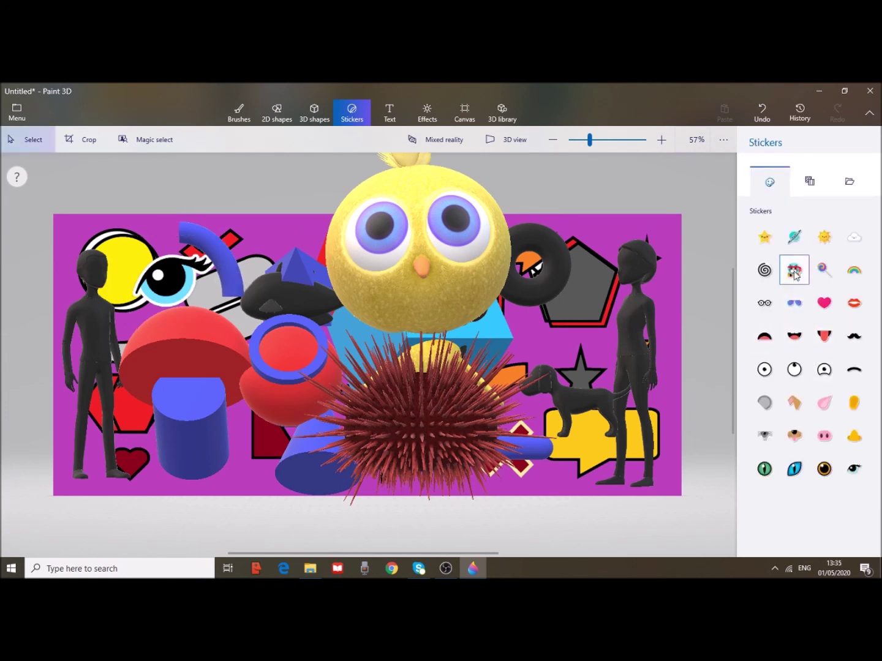
Place a Planet sticker overlapping the yellow circle and the Eyelash sticker.
left_click(795, 236)
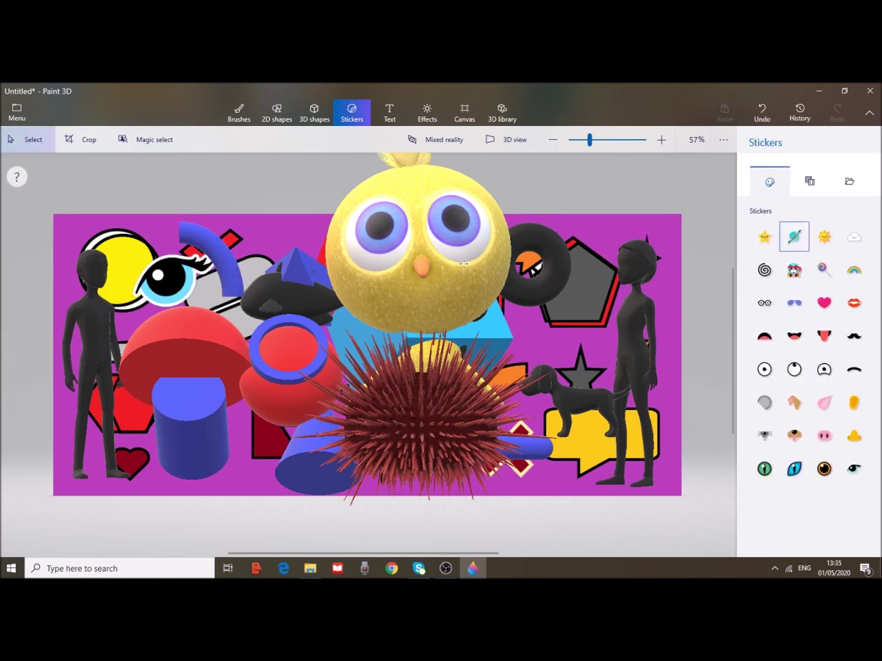
left_click_drag(274, 415, 109, 253)
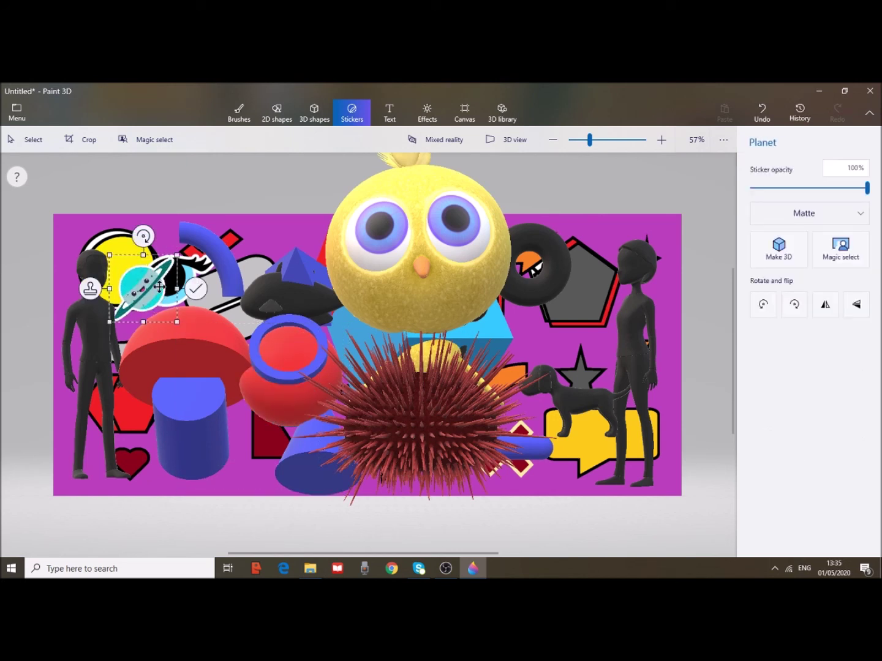
left_click(280, 246)
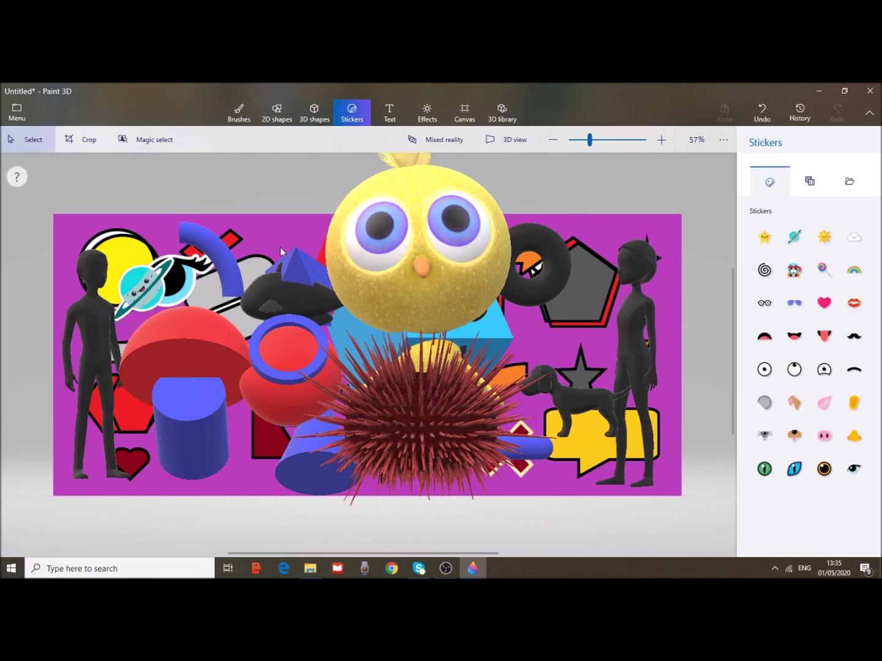
Place a blue Cat eye sticker over the dark grey pentagon and make it 3D.
left_click(795, 469)
left_click_drag(604, 243, 668, 310)
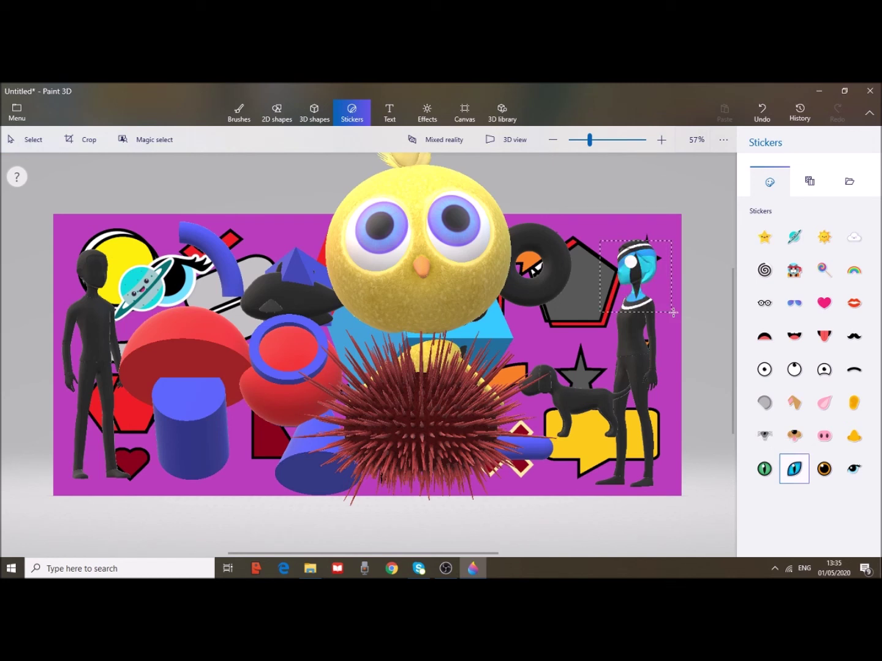
left_click_drag(668, 448, 595, 281)
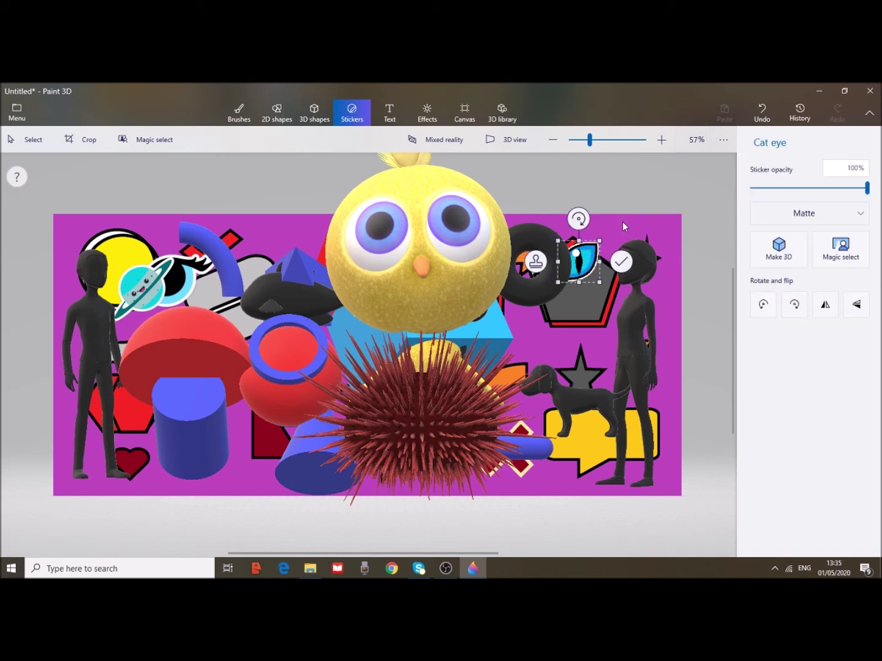
left_click(790, 262)
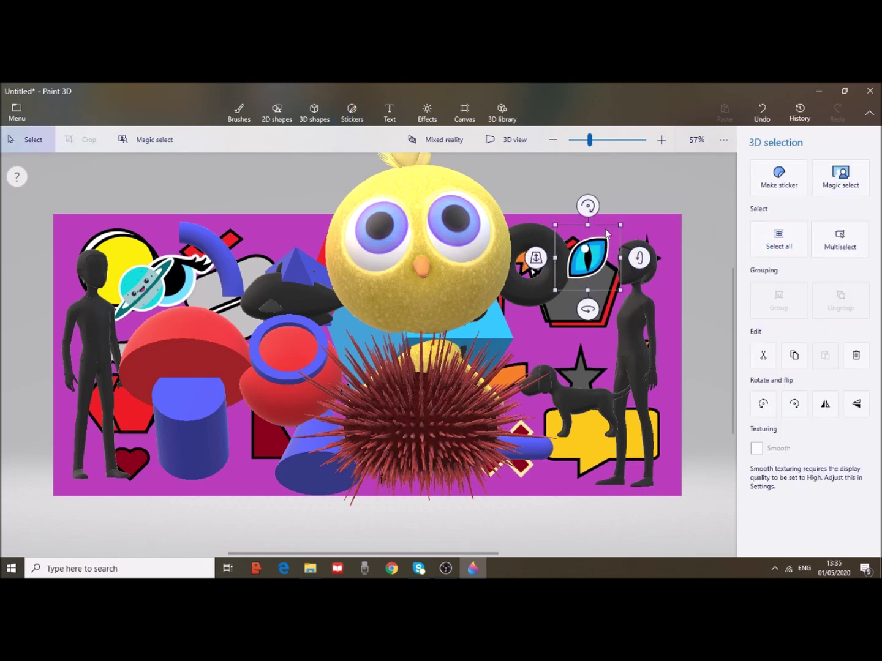
Rotate the 3D cat eye slightly, bring it forward in depth beside the woman's head, and clear the selection.
mouse_move(588, 309)
left_mouse_down()
mouse_move(615, 308)
mouse_move(587, 308)
left_mouse_up()
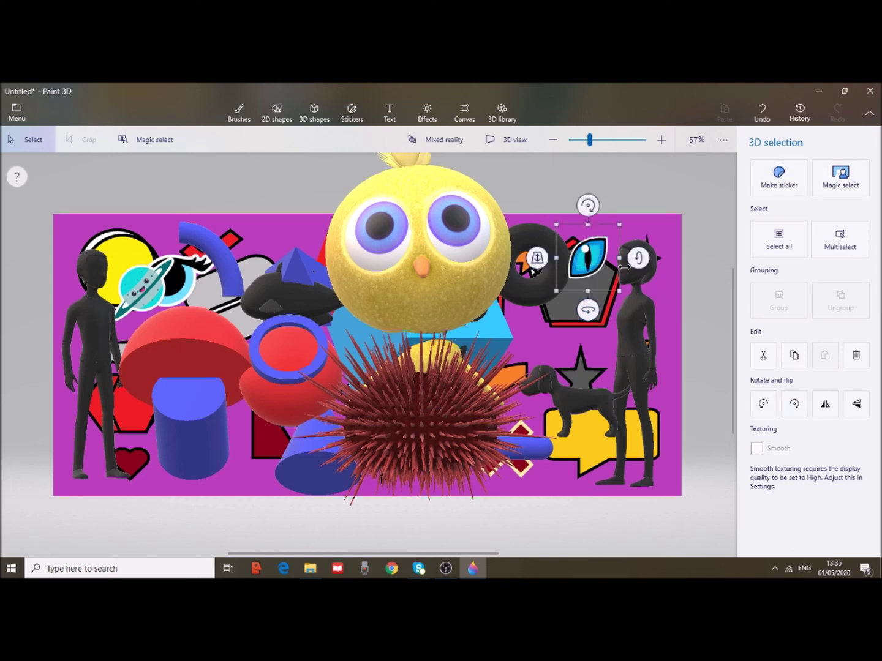
left_click_drag(640, 257, 607, 256)
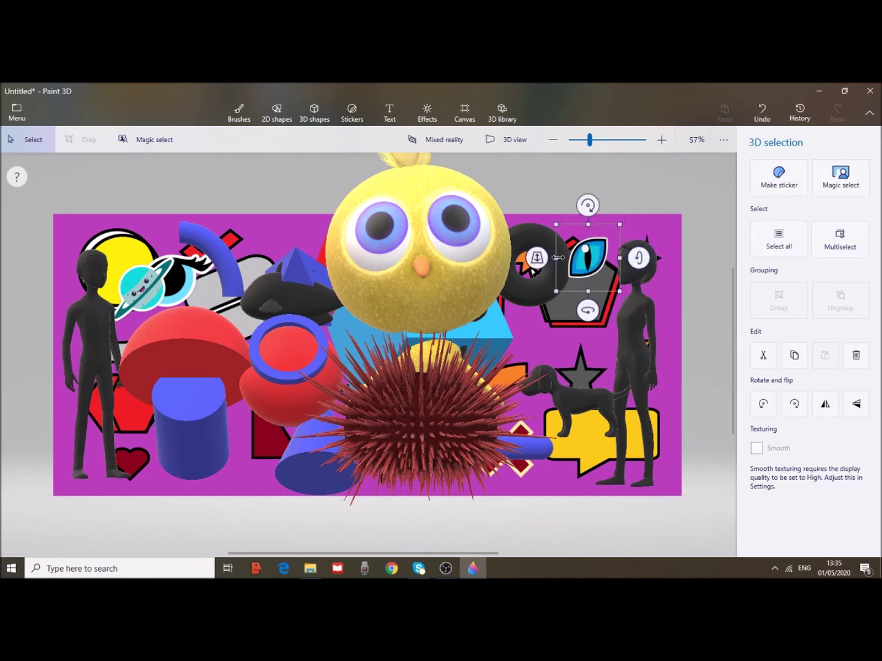
left_click_drag(537, 260, 348, 343)
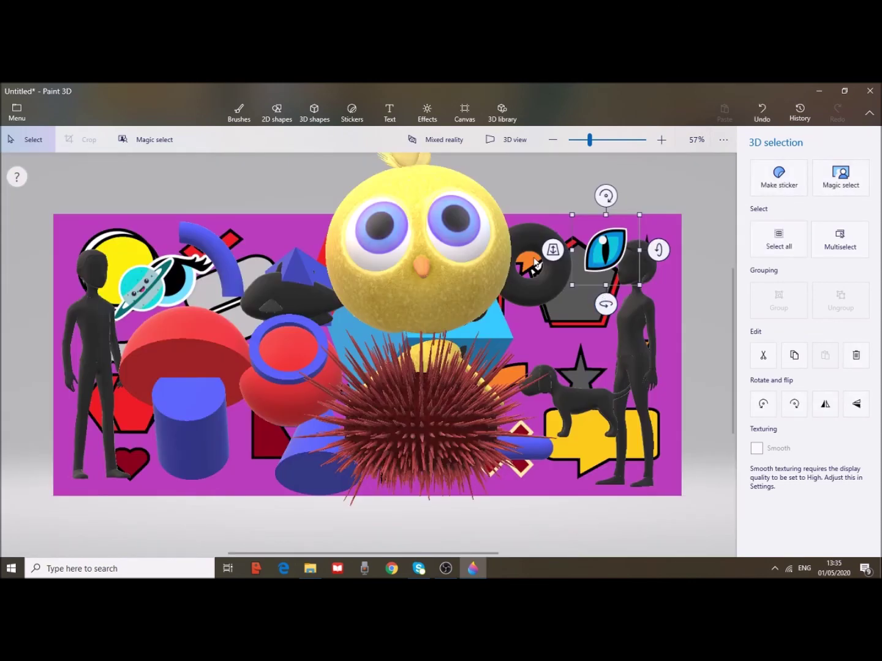
left_click(664, 289)
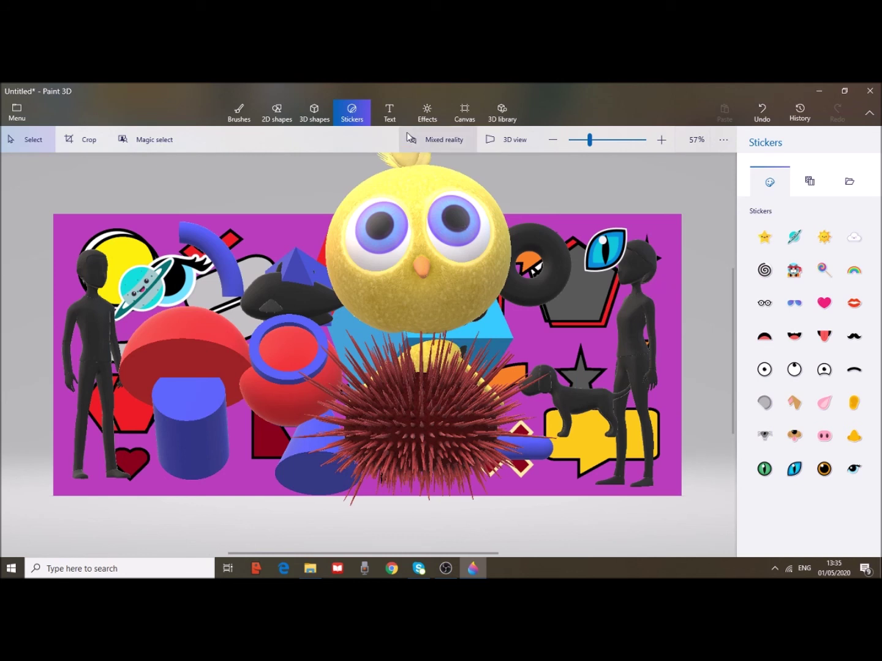
Add the 3D text "MY 3D PROJECT" near the canvas's upper-left corner and remove its bold formatting.
left_click(394, 115)
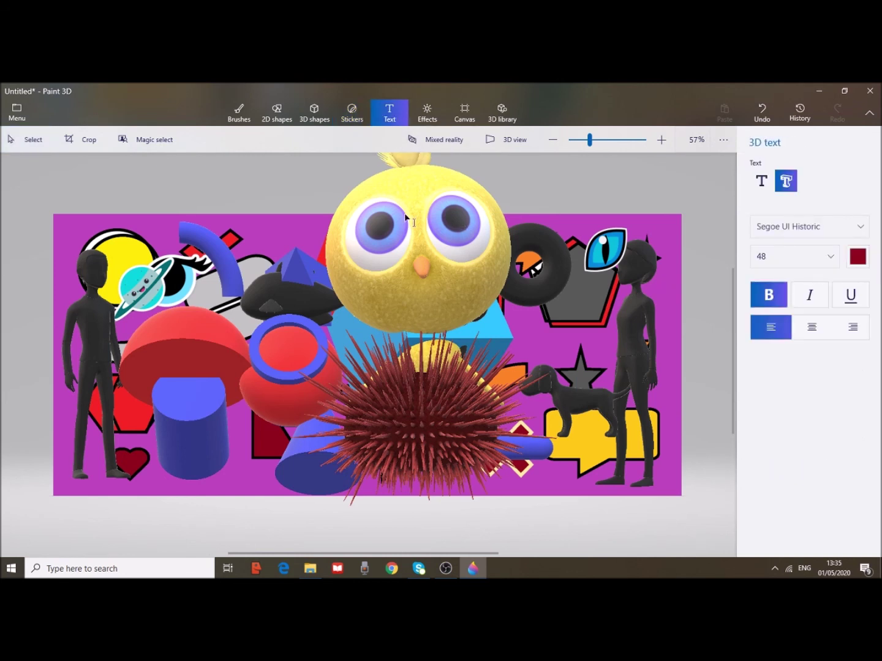
left_click(98, 232)
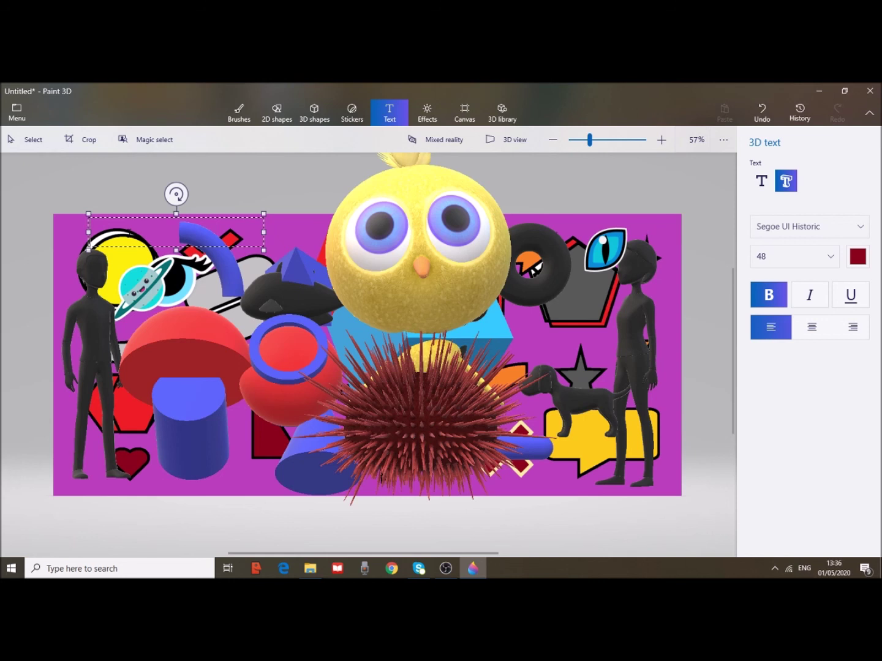
type("MY 3D PROJECT")
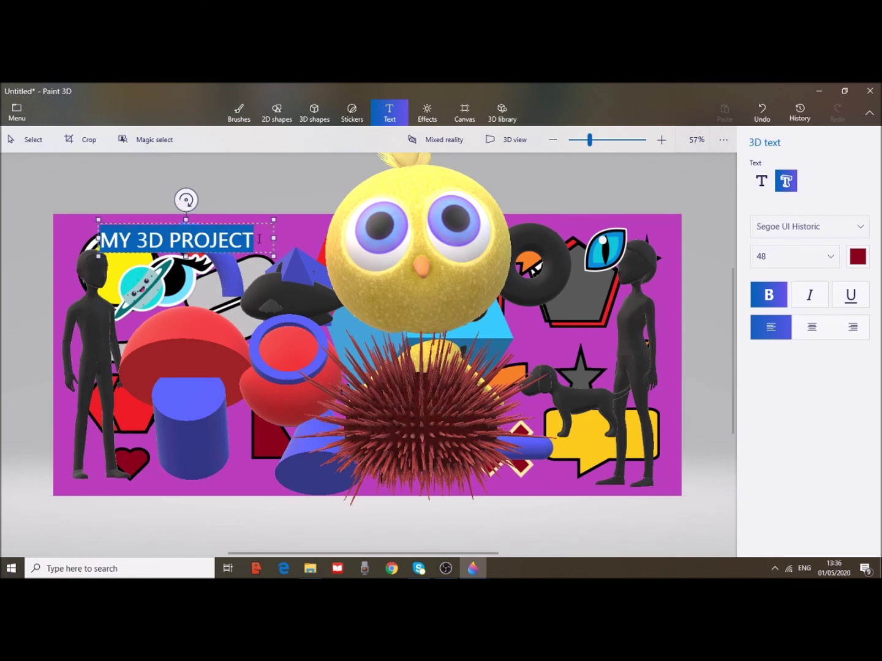
left_click(770, 296)
left_click(771, 296)
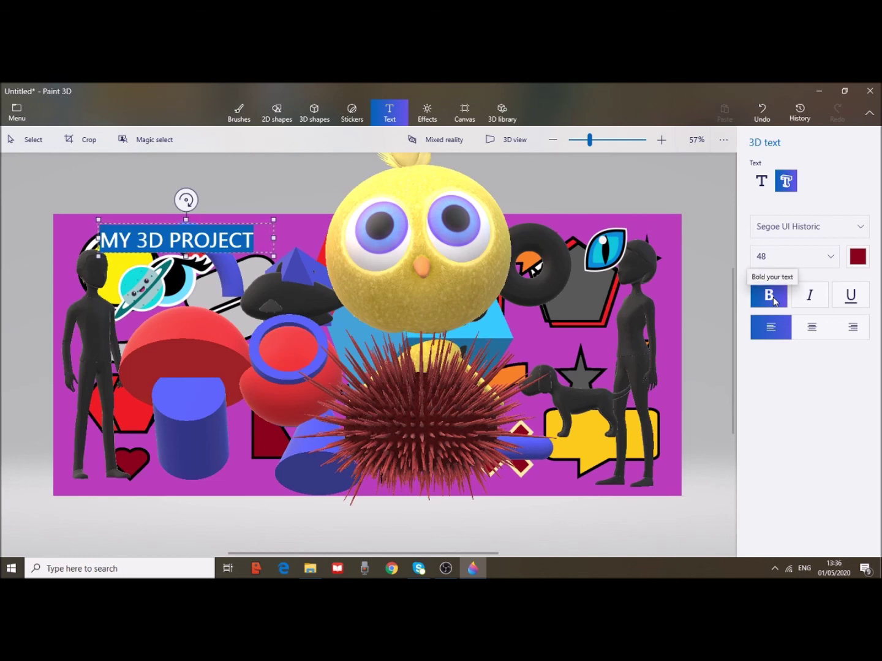
left_click(774, 299)
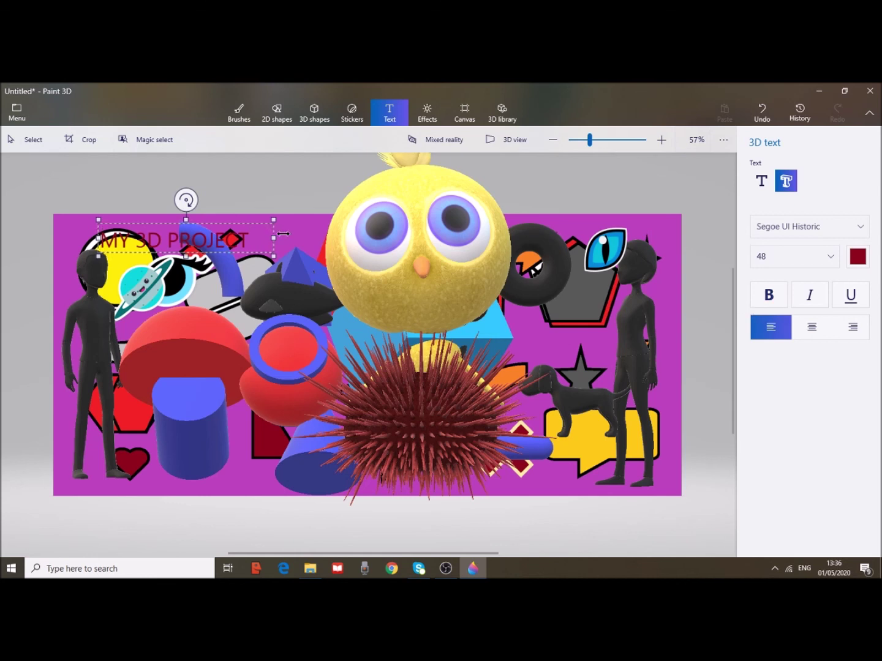
Try bold, italic and underline on the "MY 3D PROJECT" text and remove the formatting again.
left_click_drag(146, 241, 100, 240)
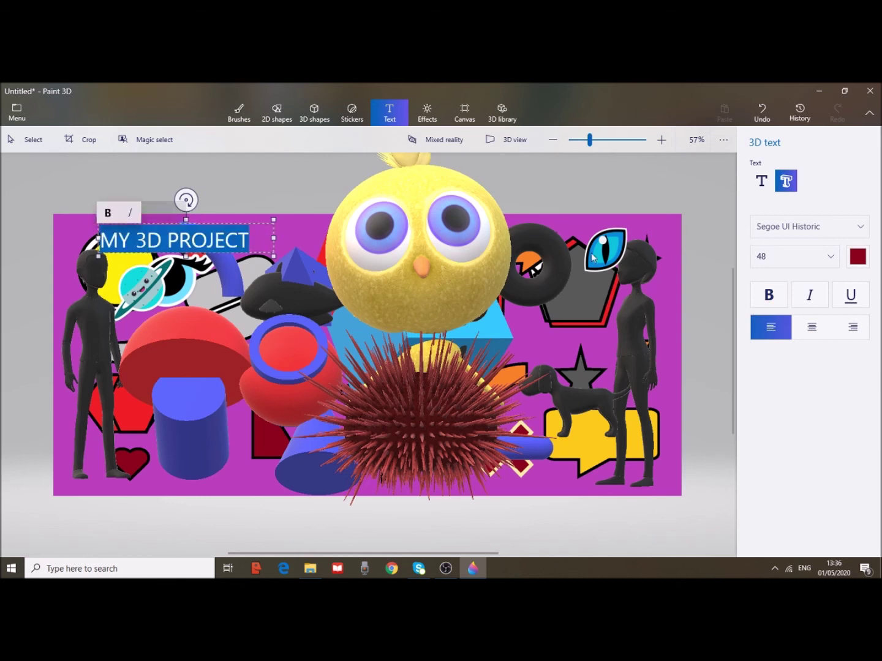
left_click(769, 294)
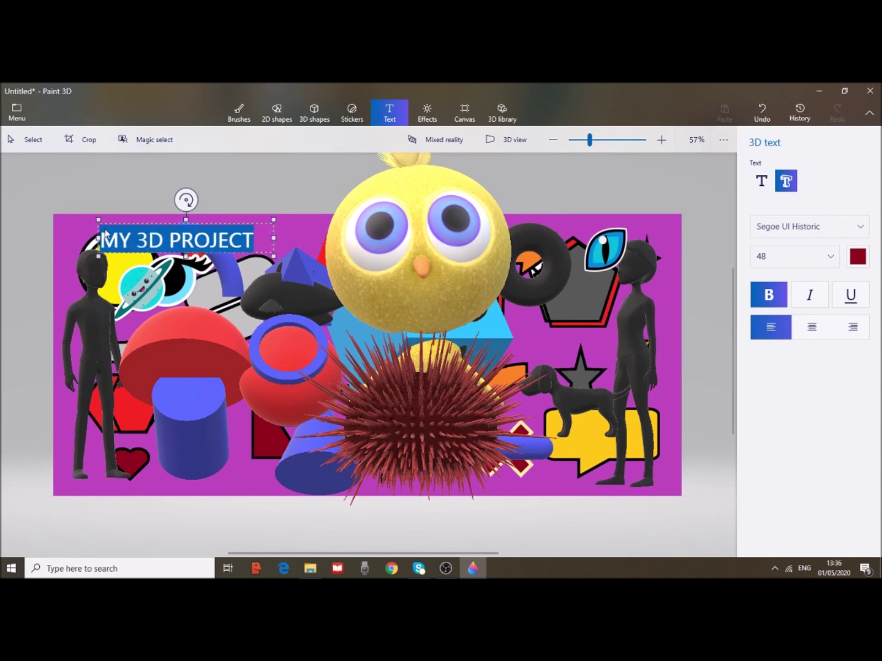
left_click(809, 297)
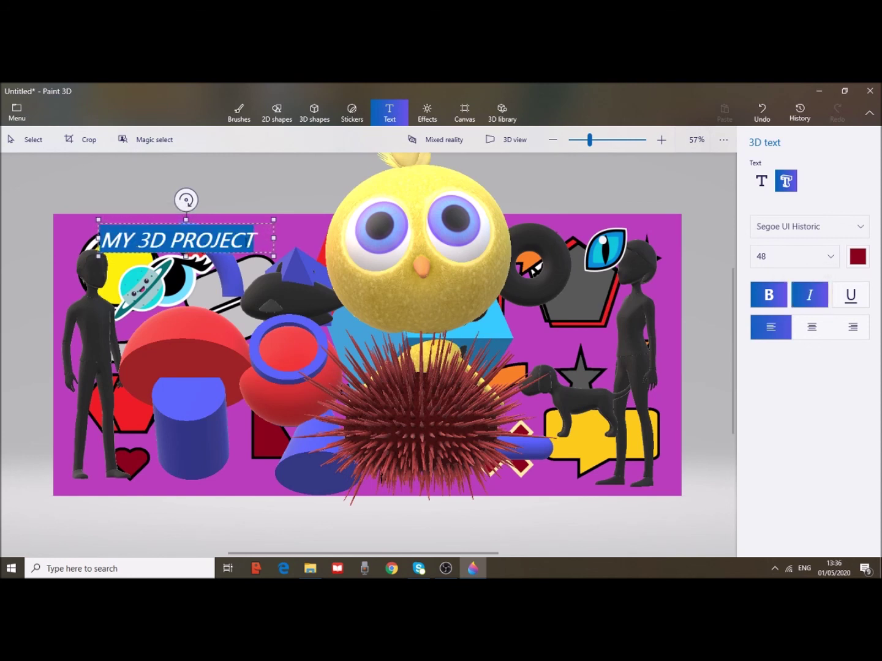
left_click(851, 297)
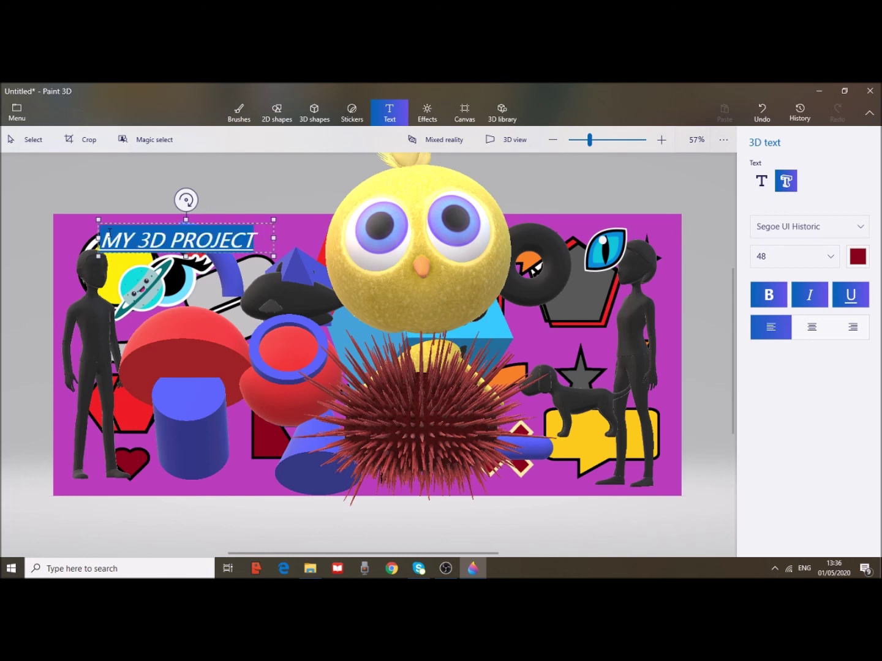
left_click(859, 301)
left_click(773, 305)
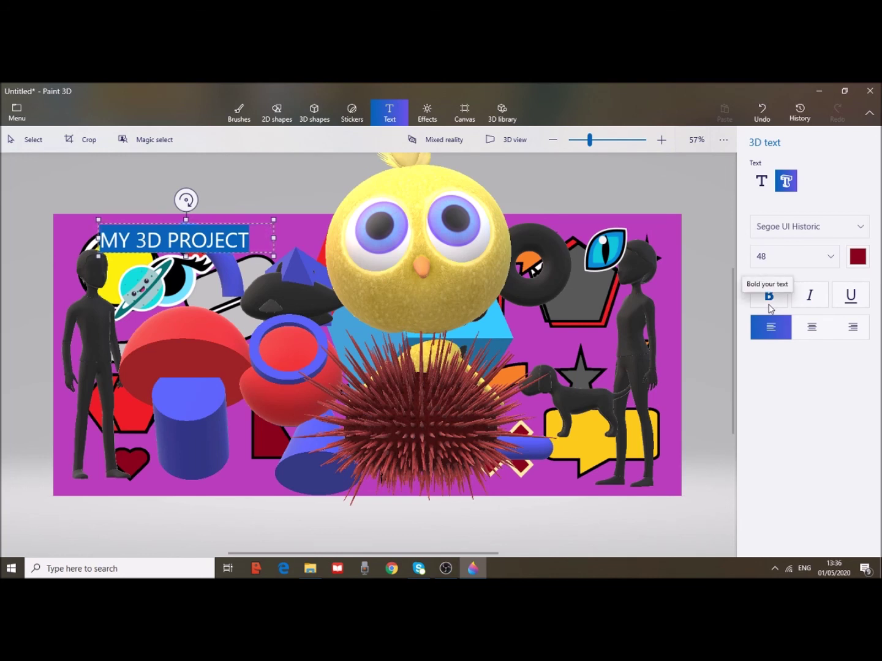
Commit the "MY 3D PROJECT" text to the scene as a 3D object and clear its selection.
left_click(295, 228)
left_click(143, 234)
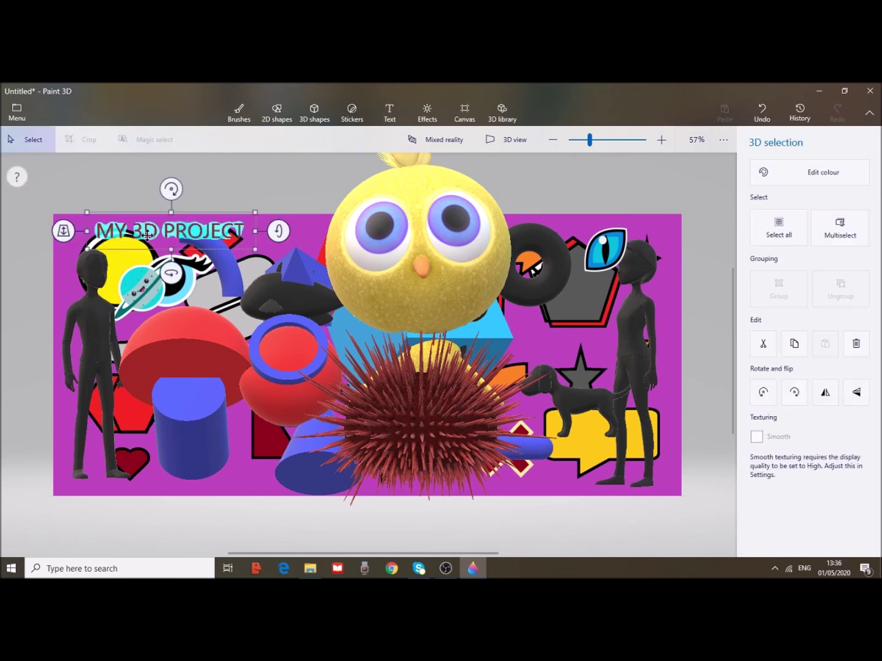
key("ctrl+z")
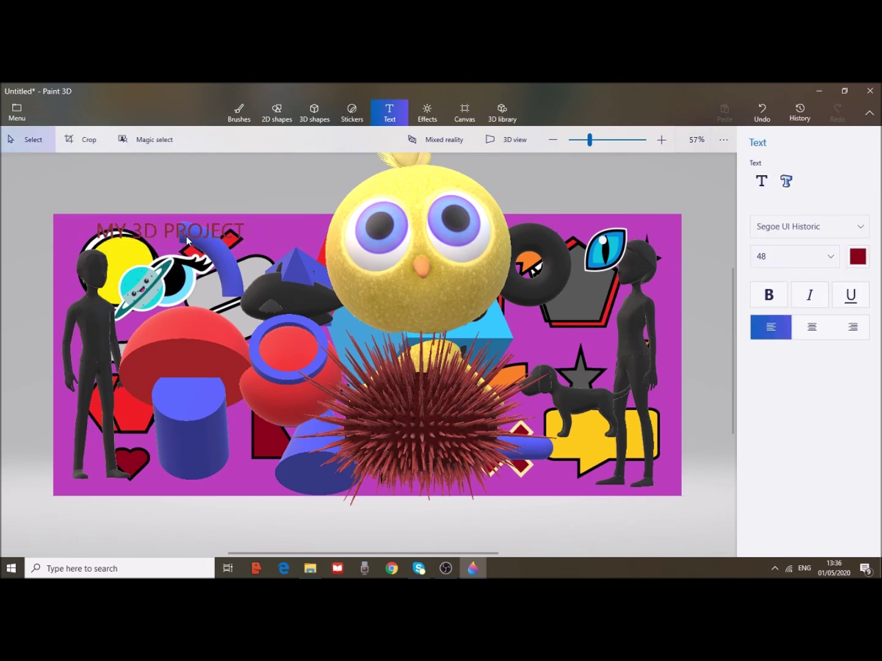
Change the scene's lighting direction with the light wheel and apply the Nether (Minecraft) filter.
left_click(427, 116)
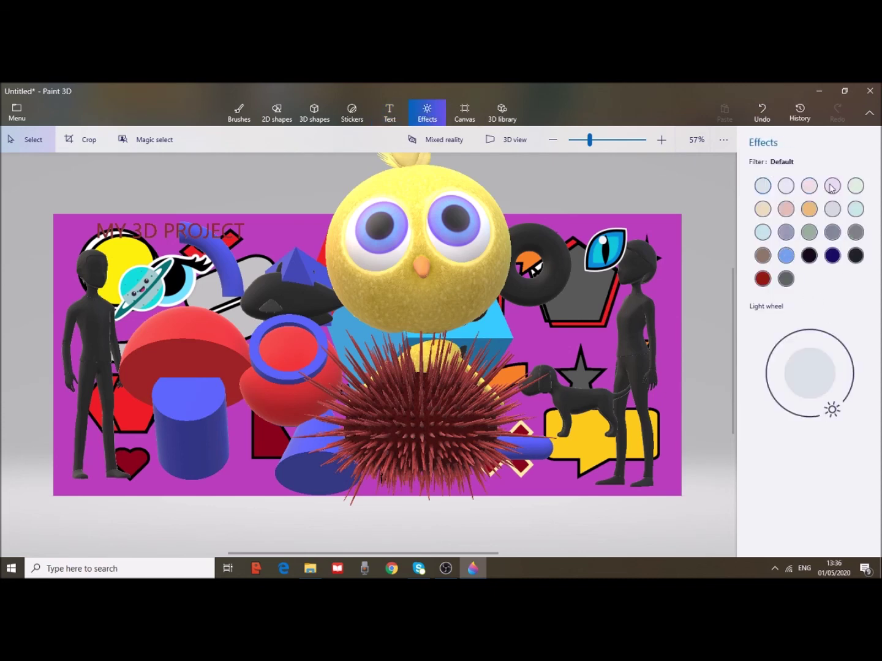
left_click_drag(831, 410, 813, 331)
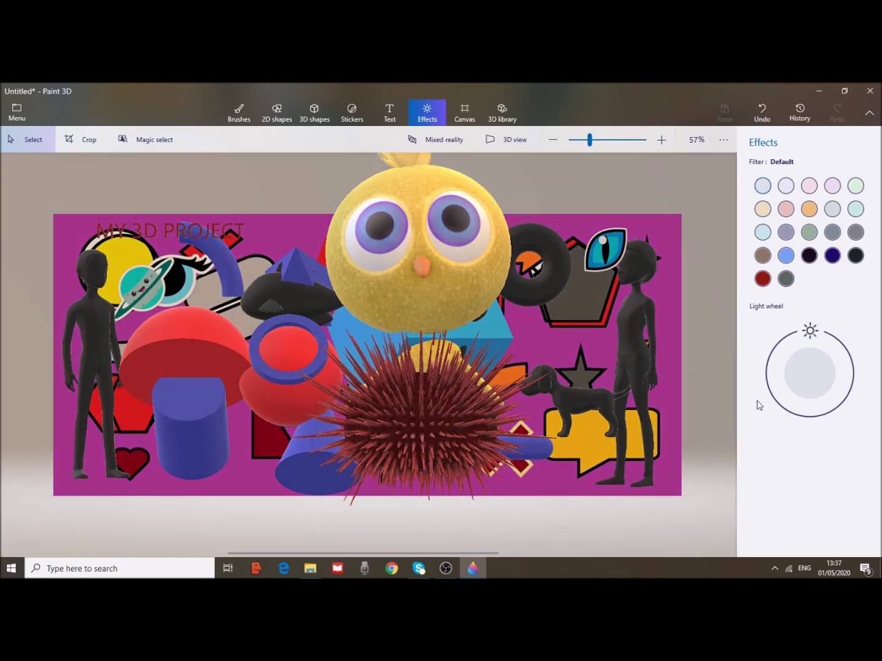
left_click_drag(758, 405, 738, 293)
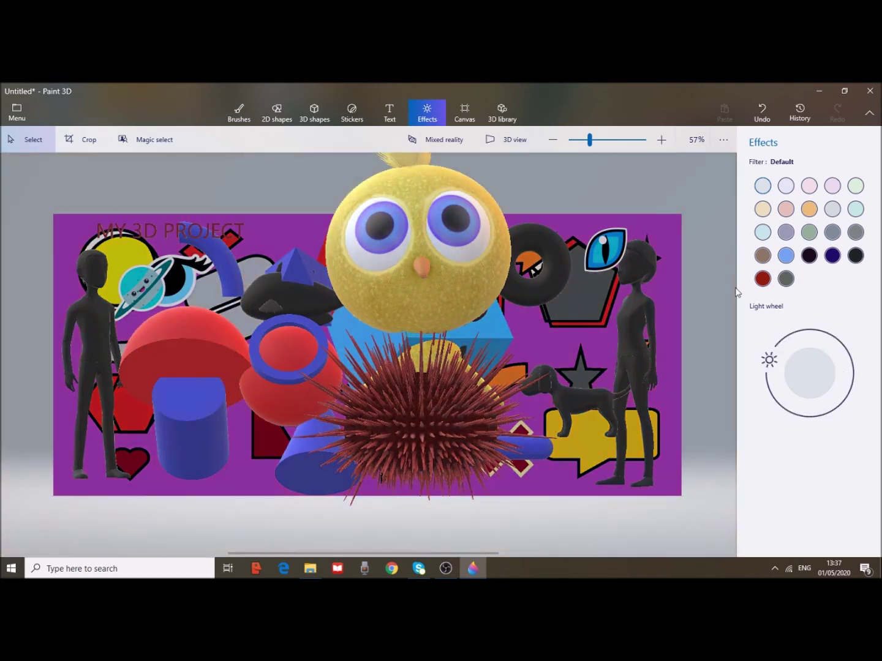
left_click(763, 279)
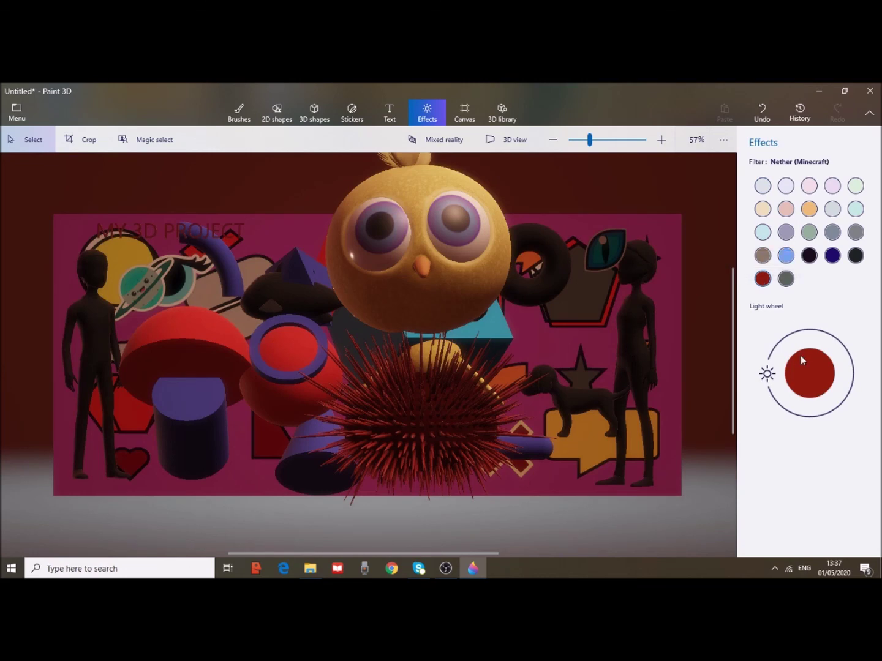
Try several scene filters, including Day (Minecraft), Sky, Aqua and Underwater (Minecraft), and return to the Nether (Minecraft) filter.
left_click(808, 255)
left_click(788, 256)
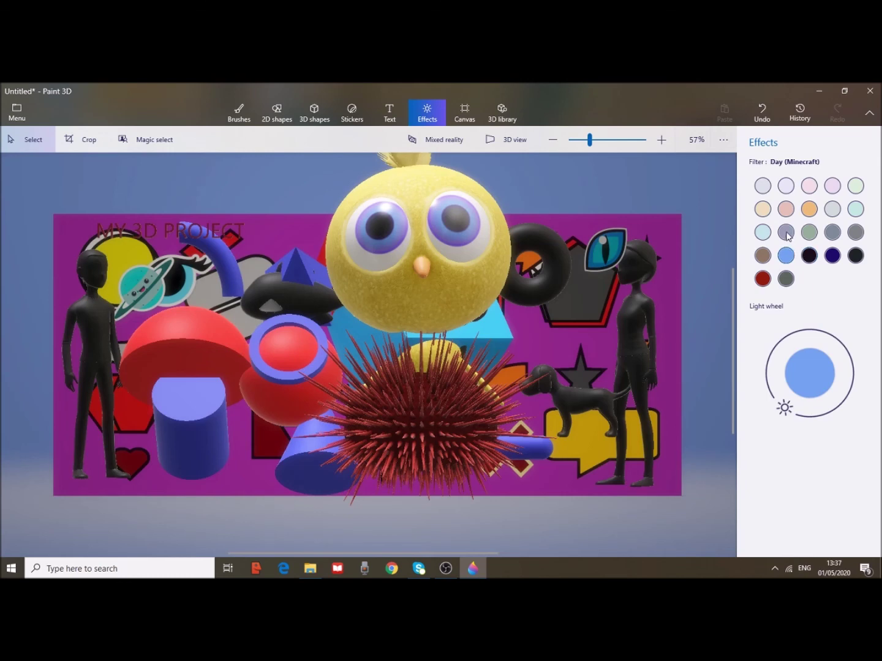
left_click(786, 233)
left_click(762, 209)
left_click(763, 232)
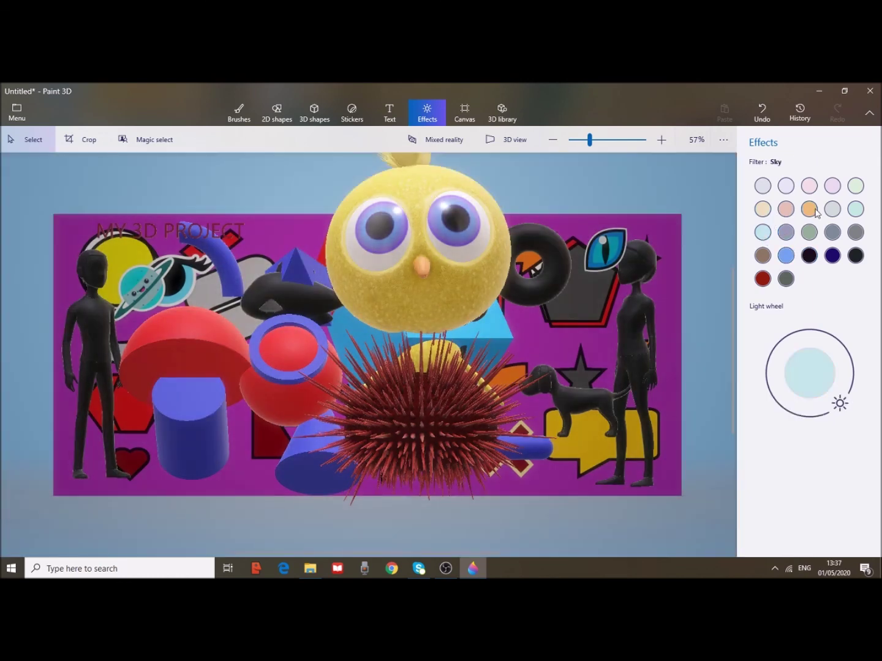
left_click(808, 208)
left_click(856, 209)
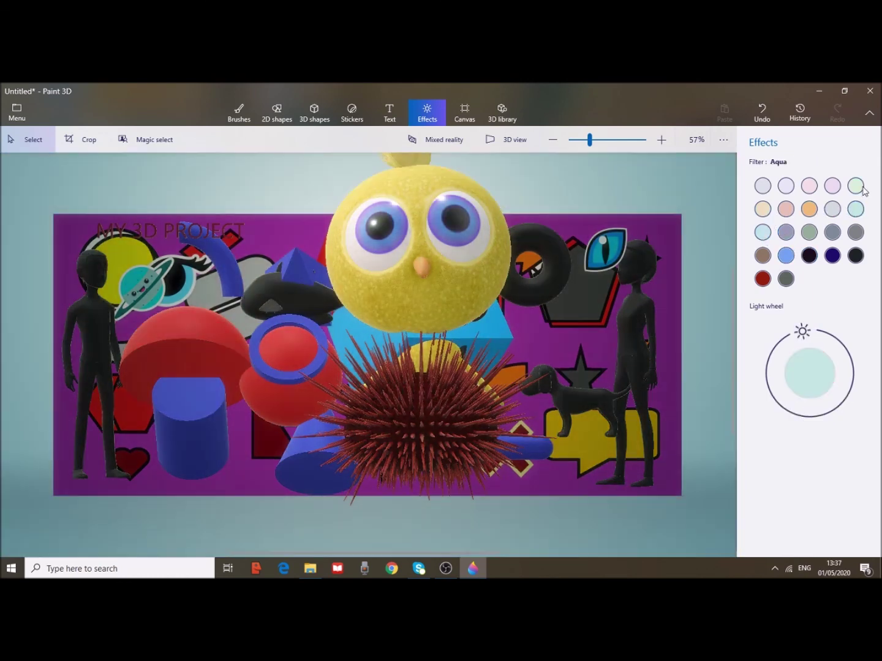
left_click(856, 232)
left_click(852, 256)
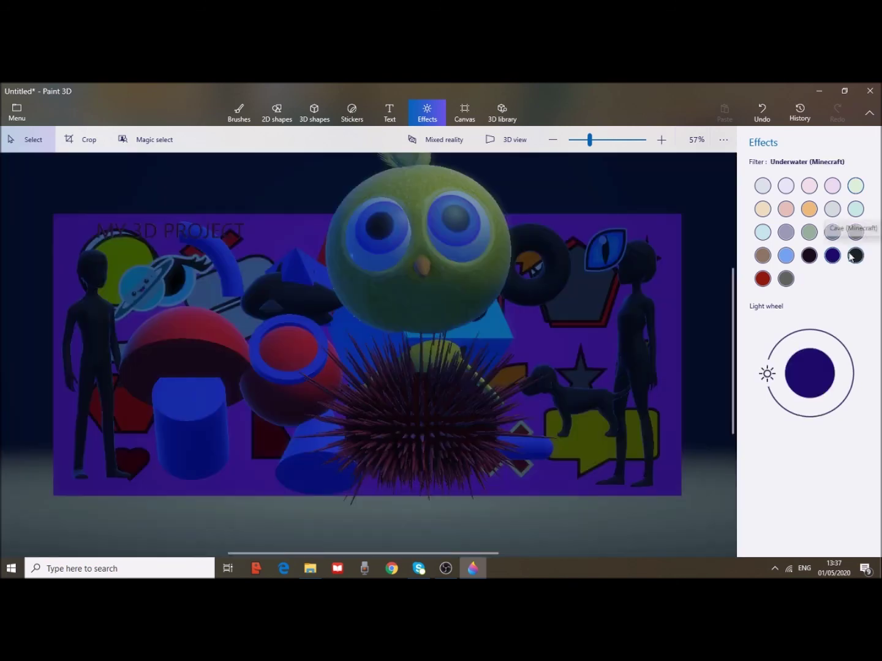
left_click(763, 278)
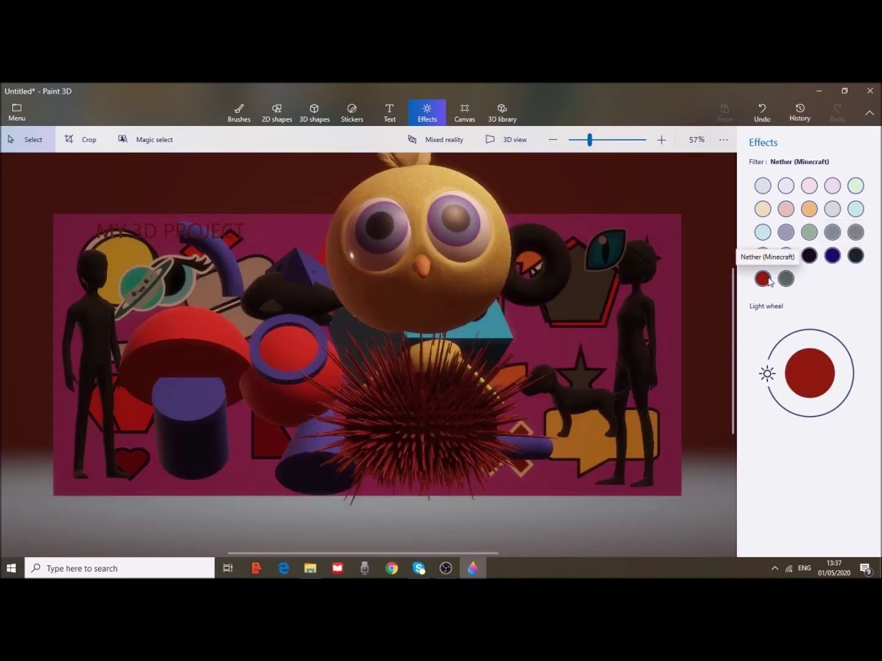
Turn the canvas's transparency on and off again.
left_click(464, 117)
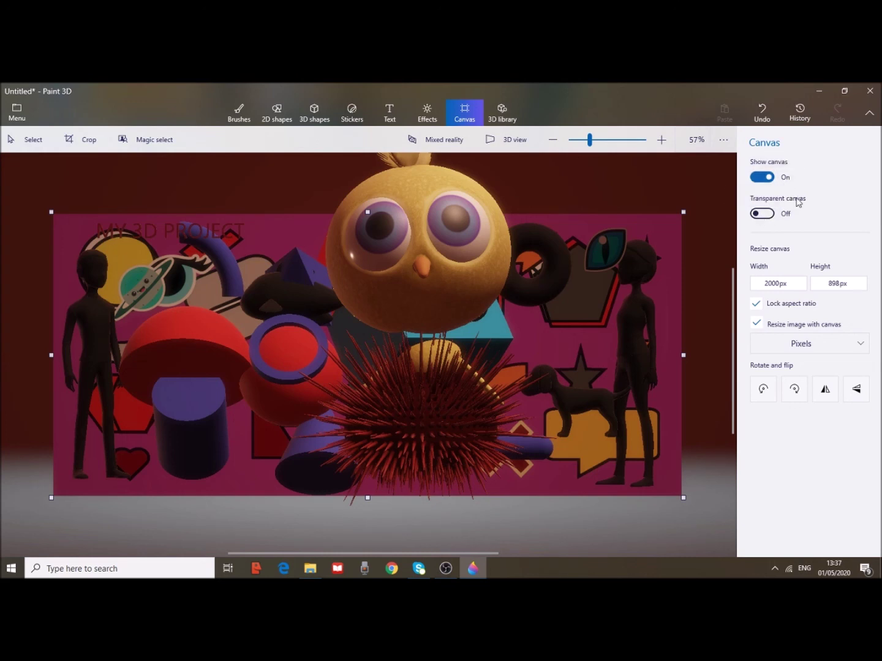
left_click(770, 217)
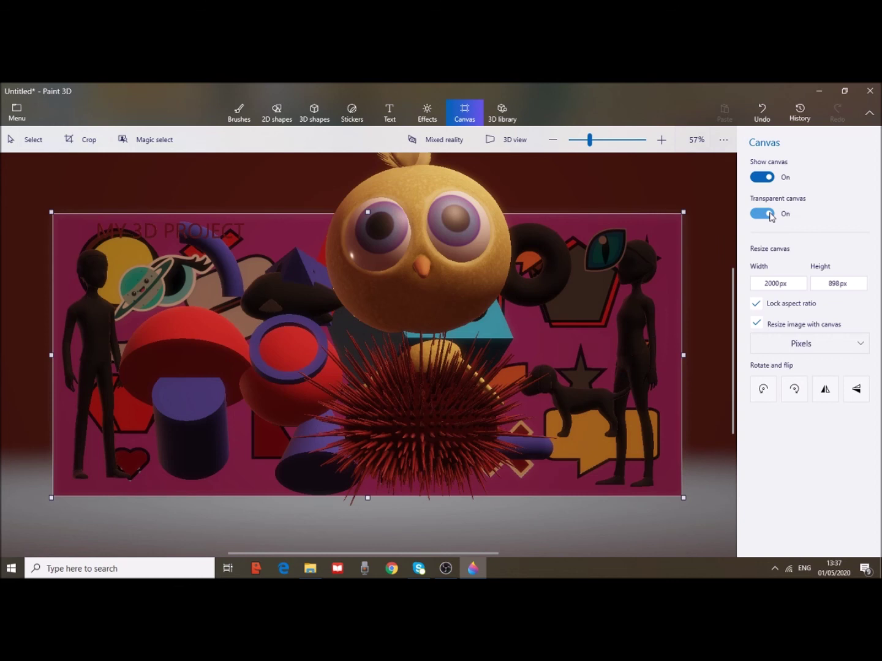
left_click(755, 216)
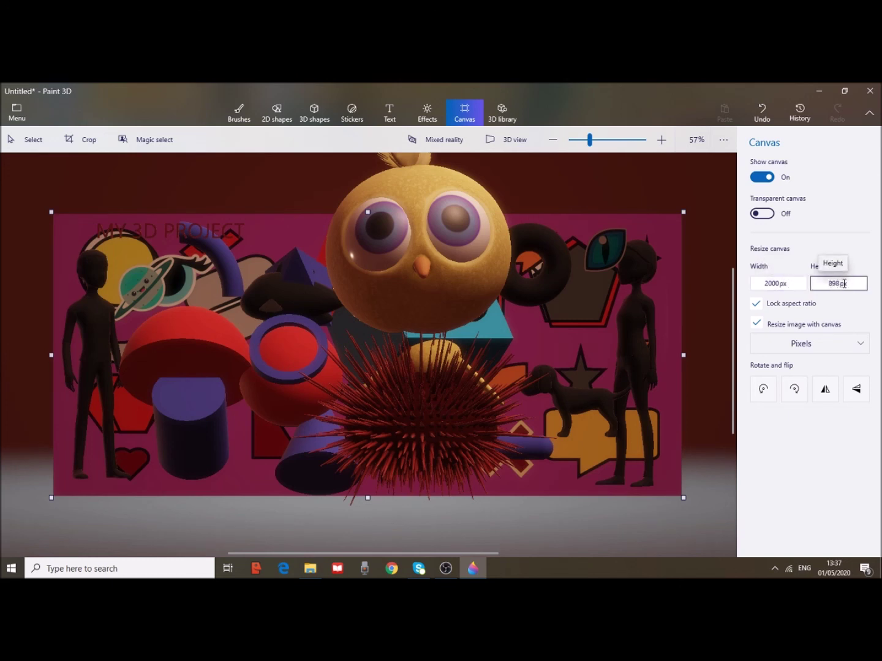
Resize the canvas to a height of 500 px with the aspect ratio locked and the image resized with it.
left_click(780, 284)
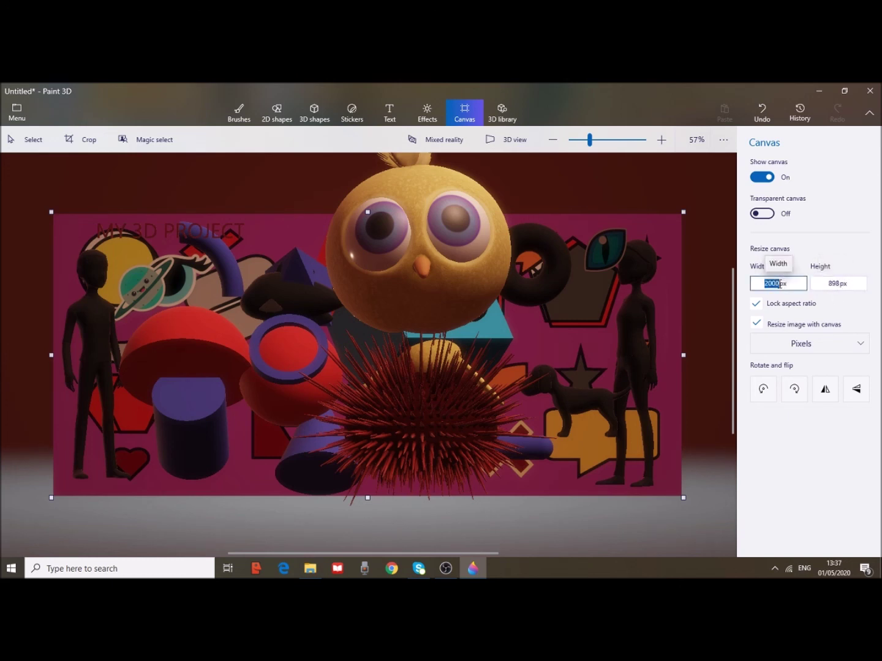
left_click(838, 284)
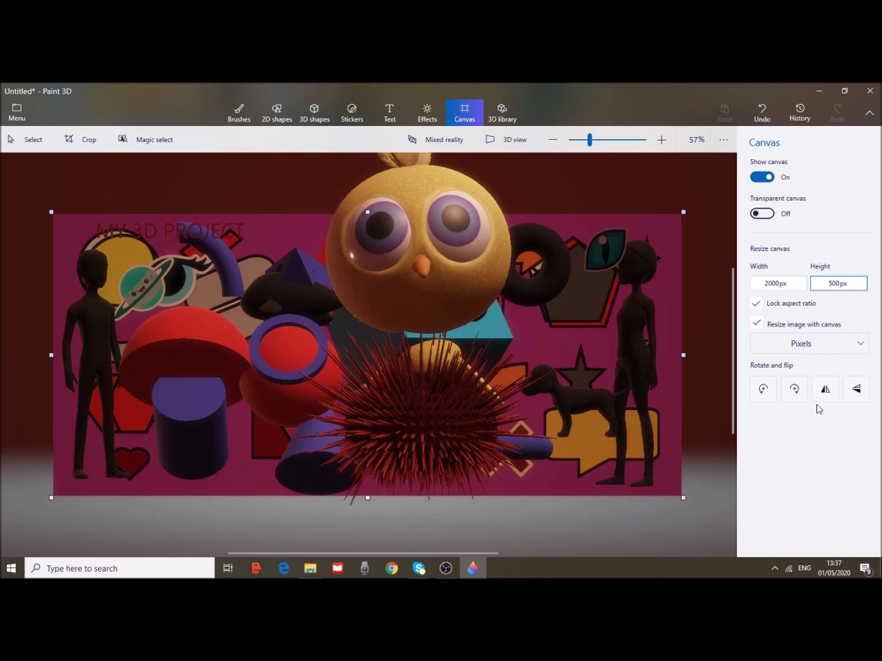
key("Return")
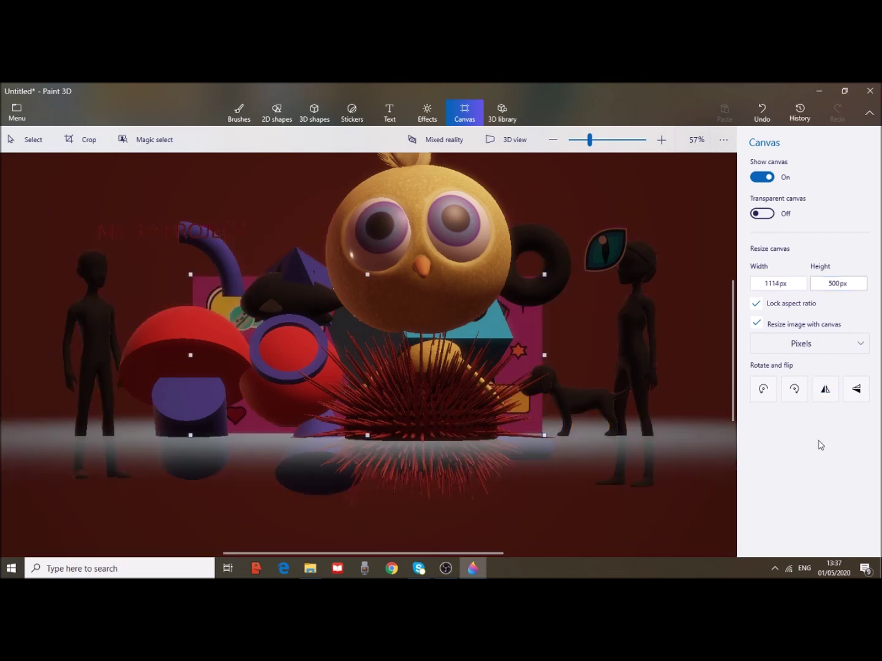